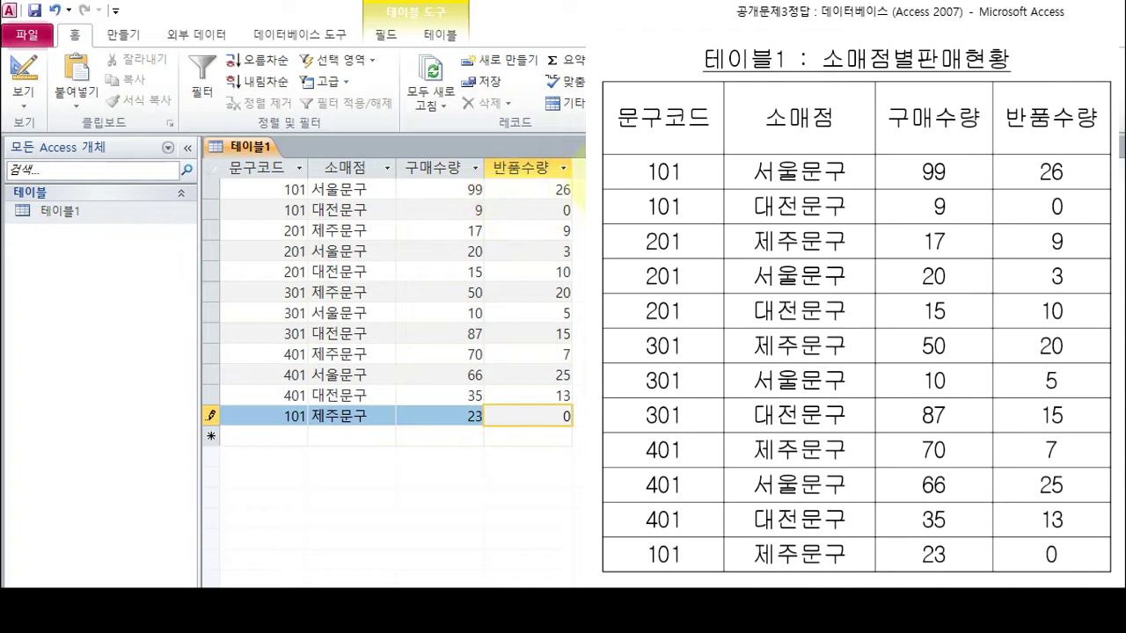
Step: Create table 테이블2 with the fields 문구코드 (숫자), 문구명 (텍스트) and 단가 (통화), and save it without a primary key
left_click(126, 37)
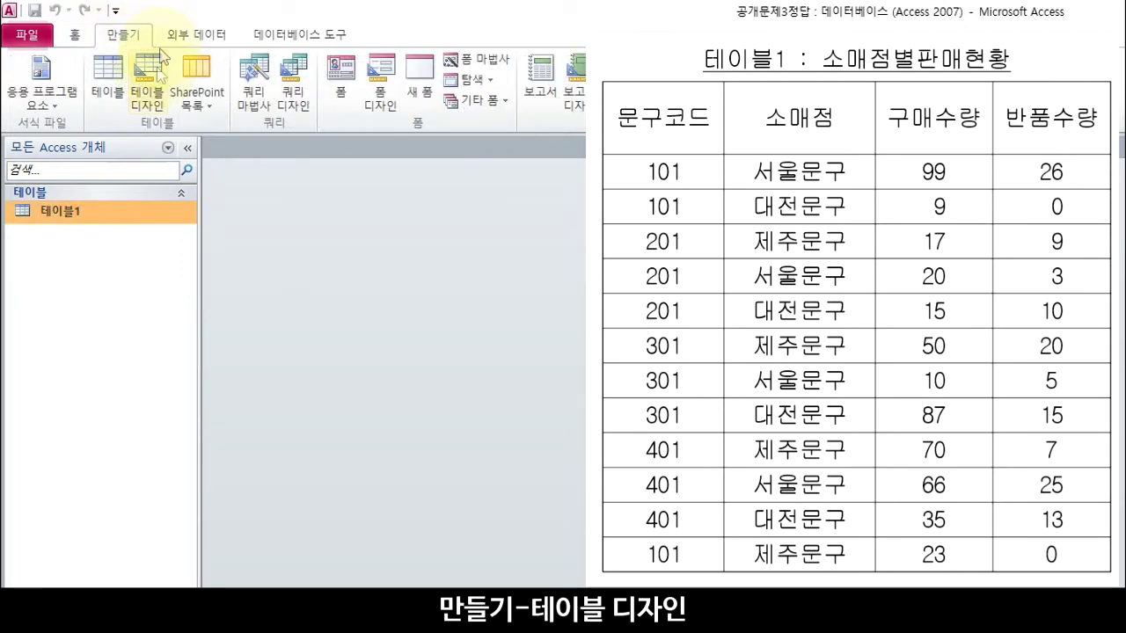
left_click(155, 95)
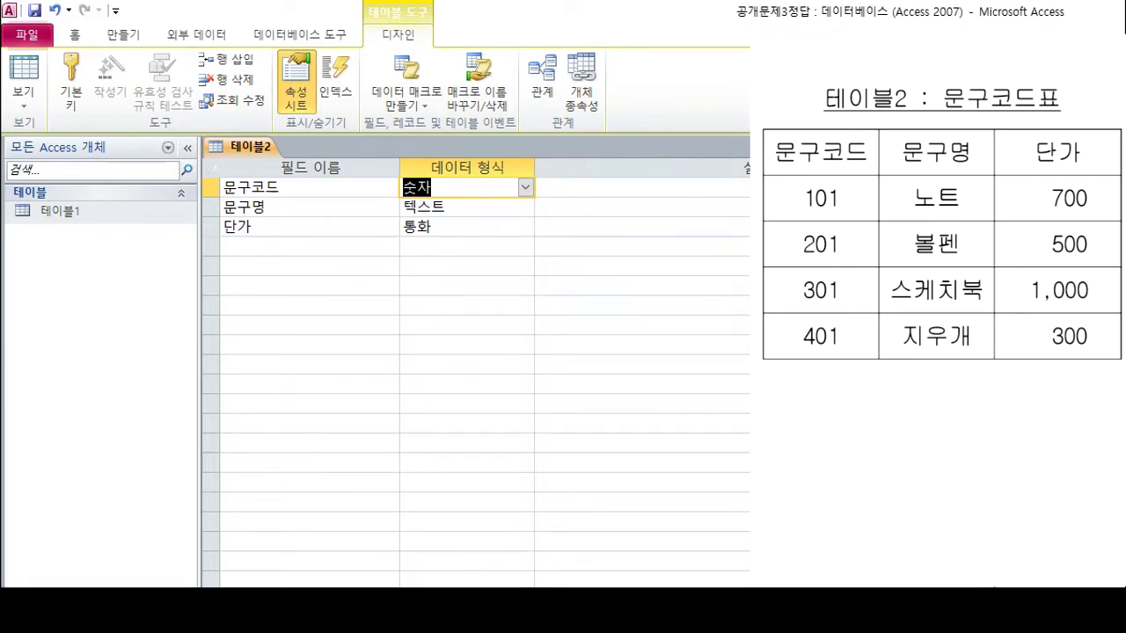
left_click(982, 147)
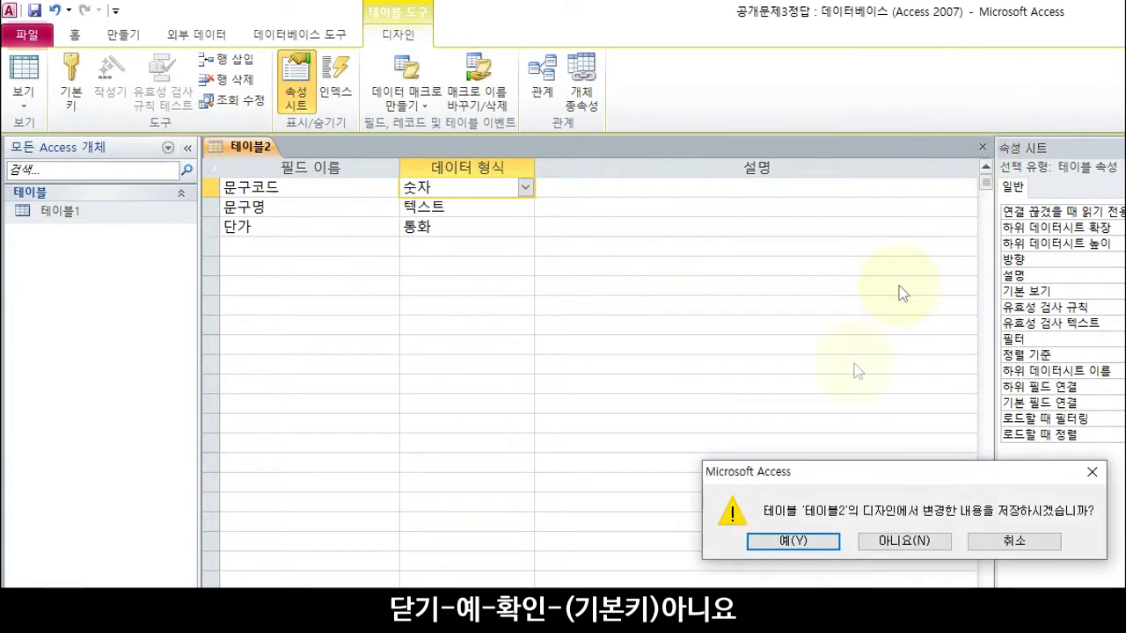
left_click(803, 543)
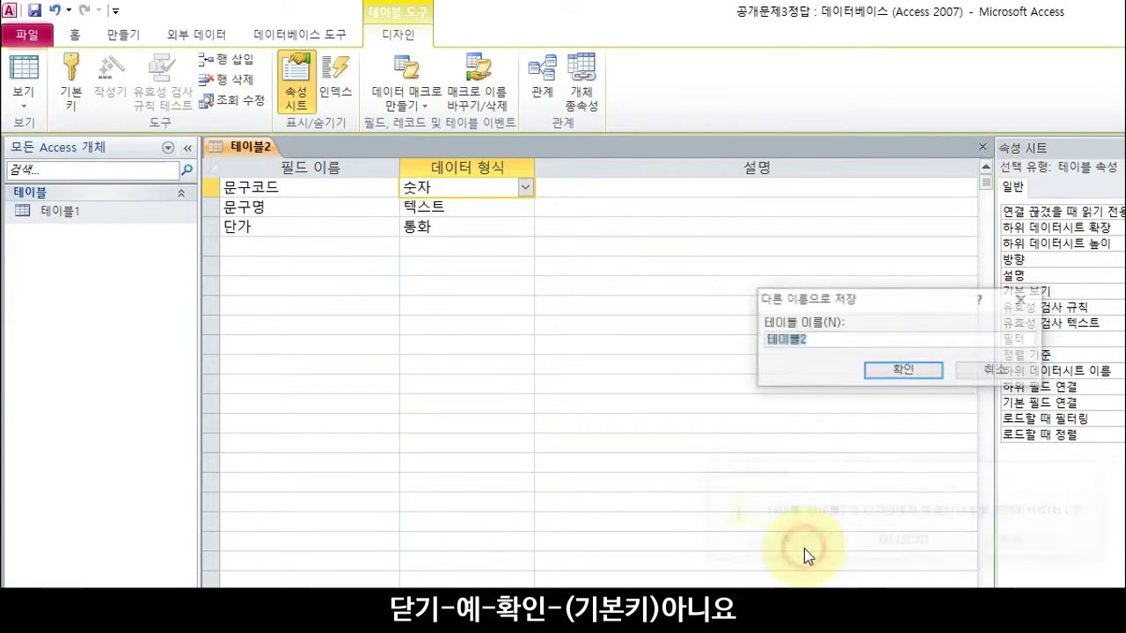
left_click(900, 371)
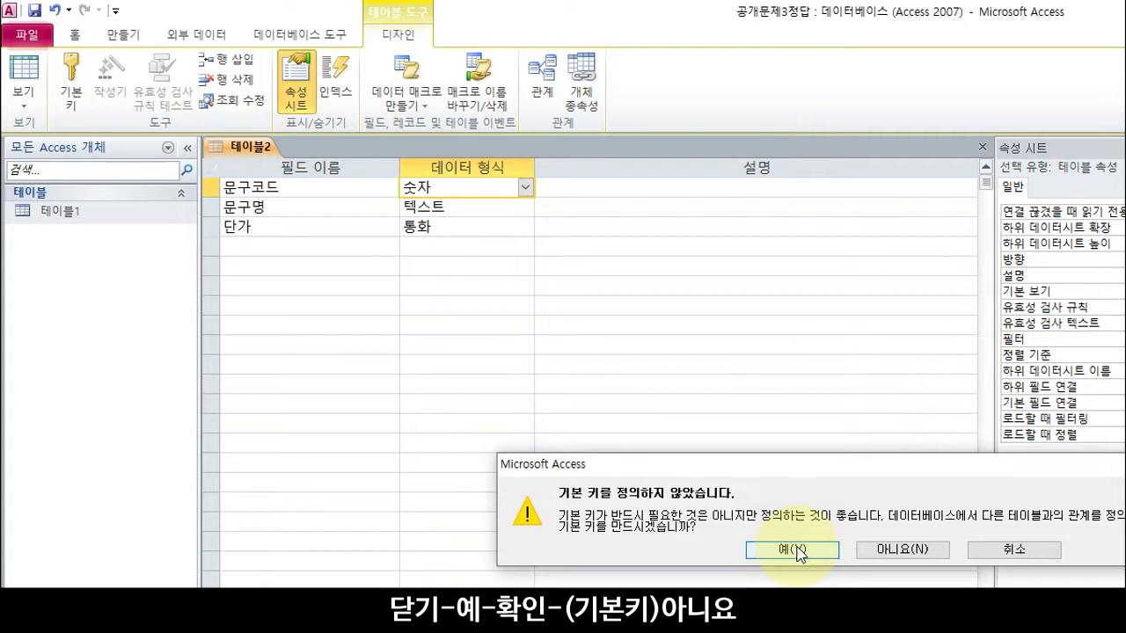
left_click(904, 551)
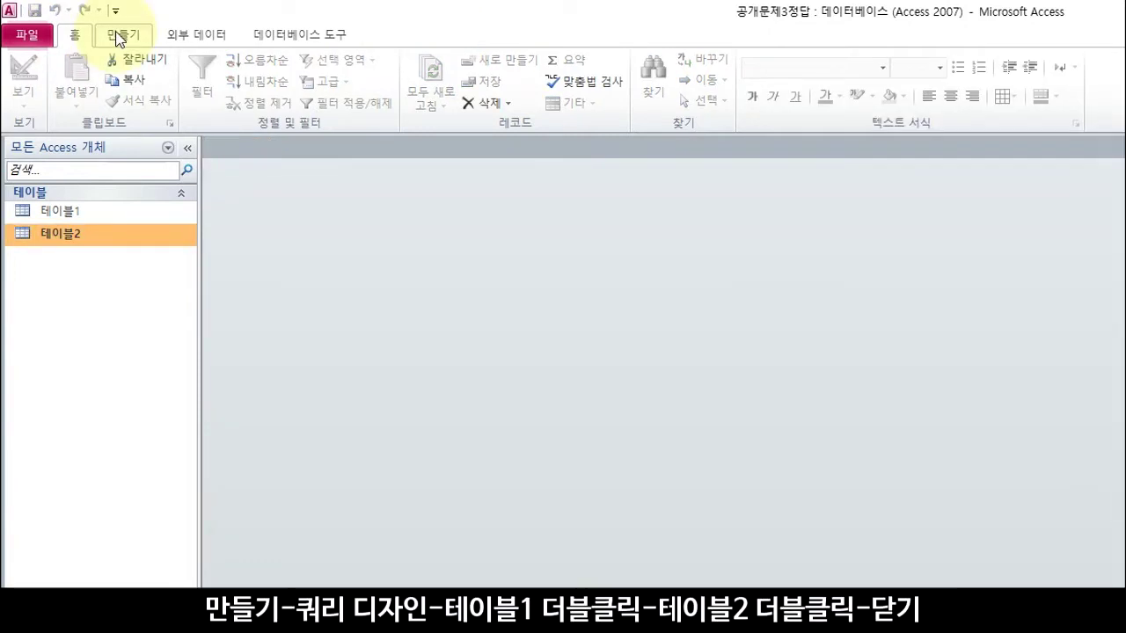
Step: Create a new query in design view and add 테이블1 and 테이블2 as its source tables
left_click(123, 35)
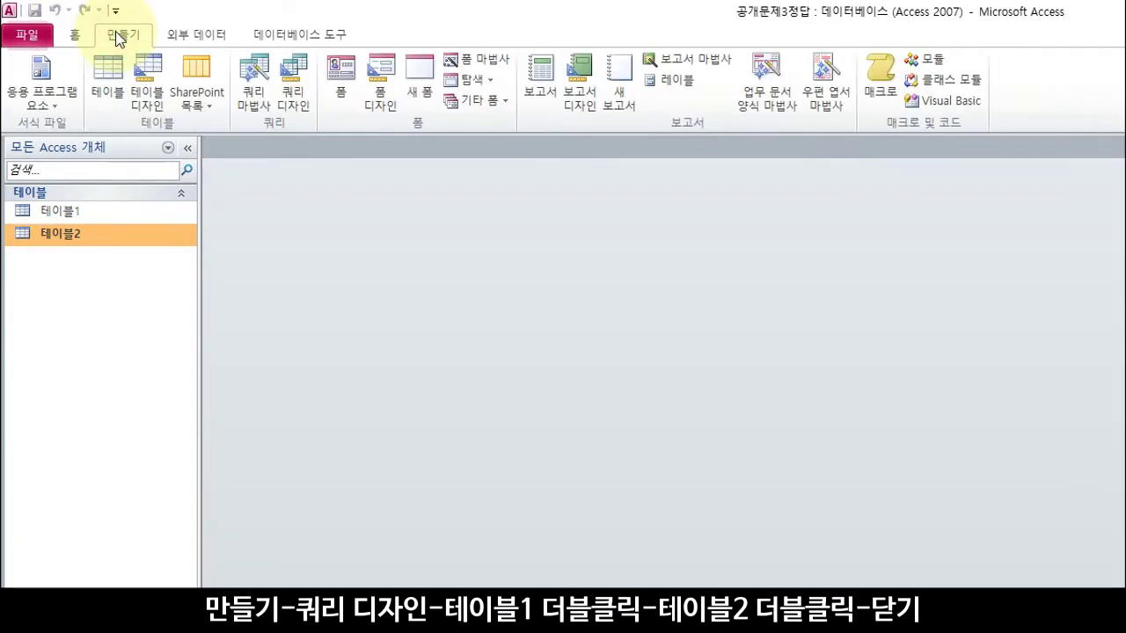
left_click(301, 94)
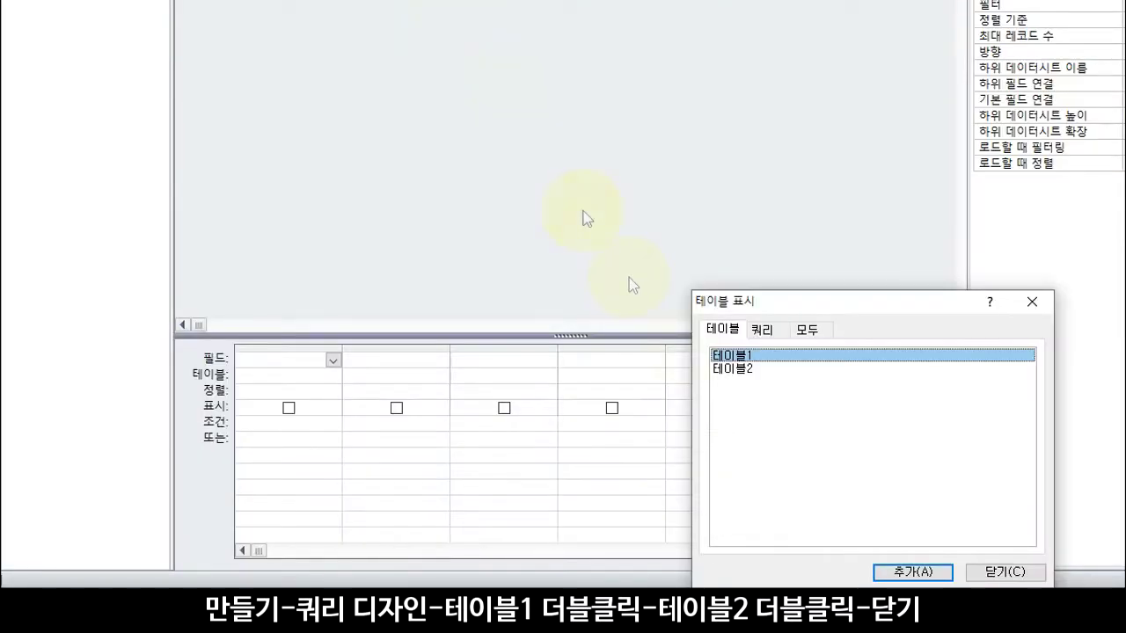
double_click(777, 359)
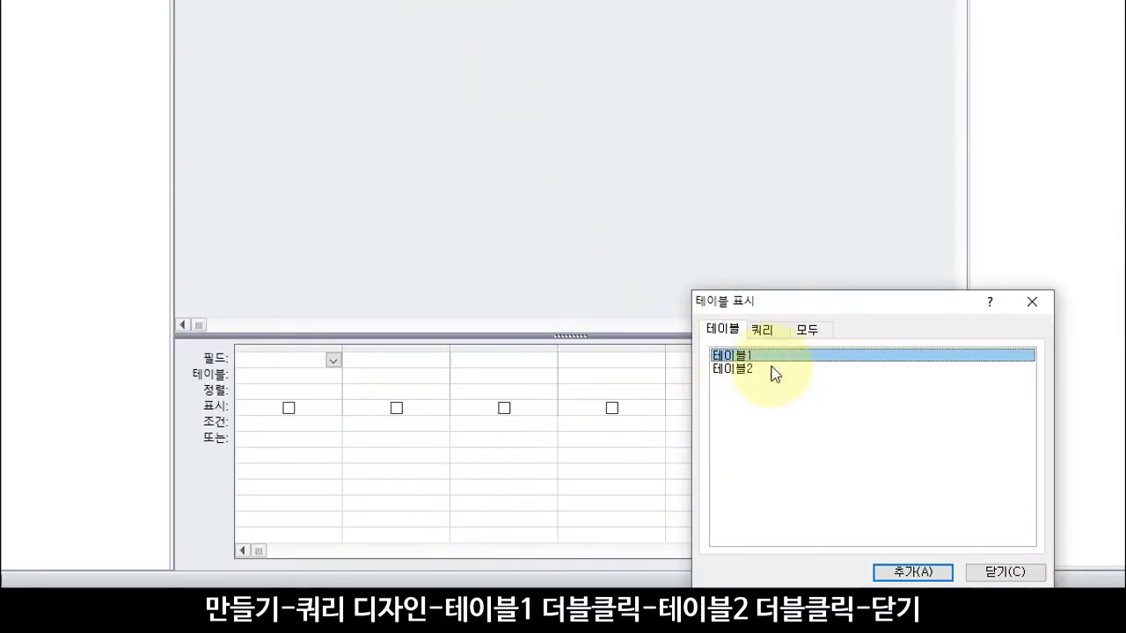
double_click(772, 369)
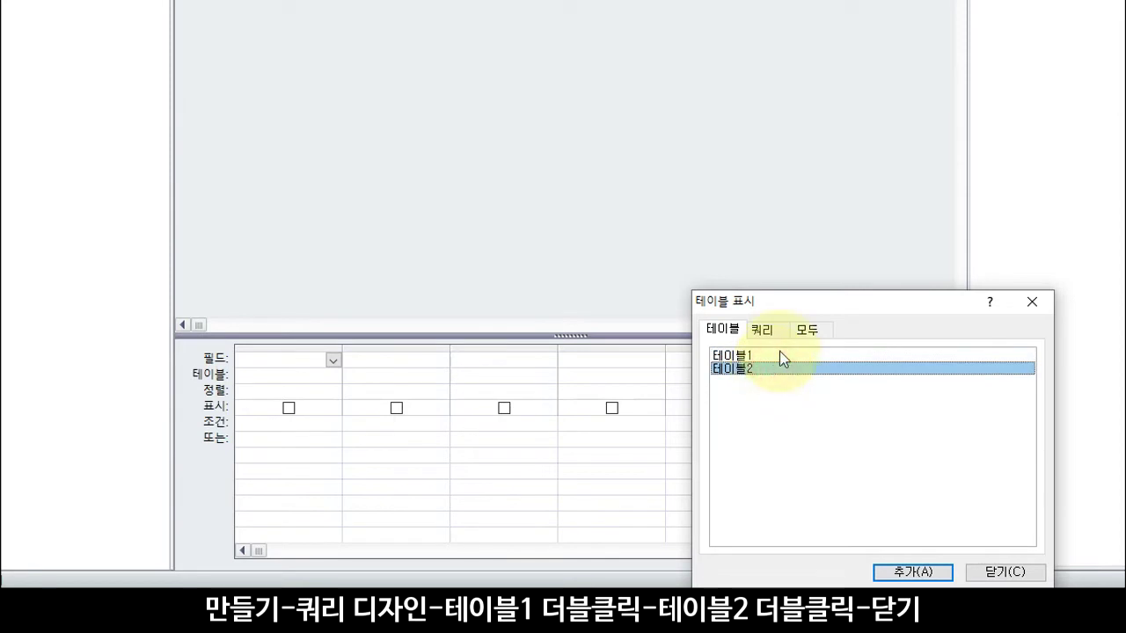
left_click(1030, 574)
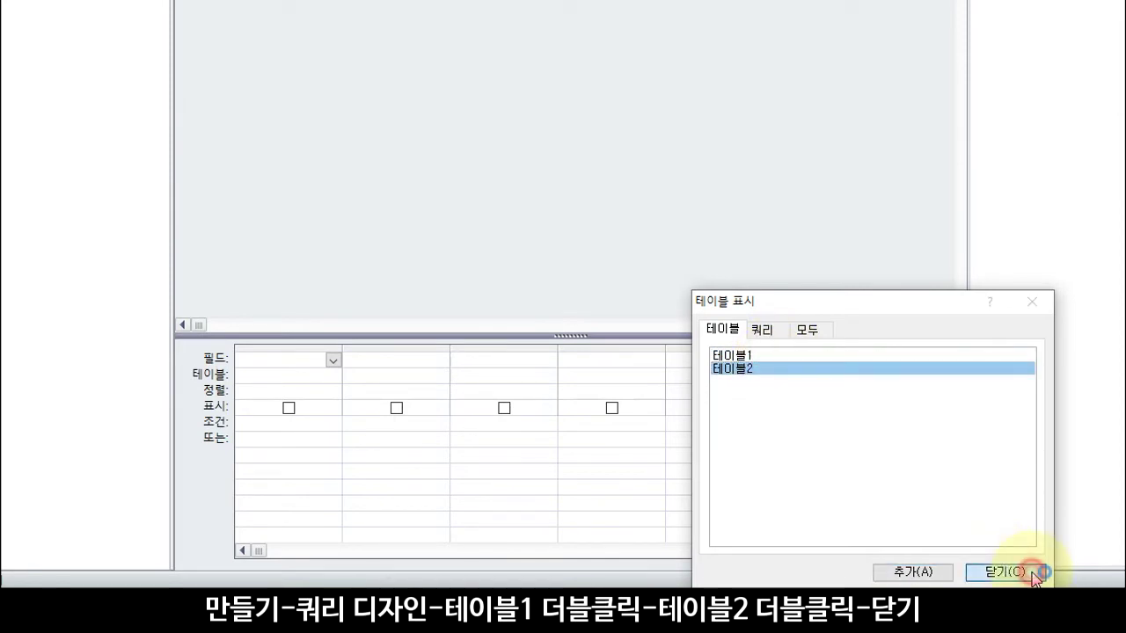
Step: Add all fields of 테이블1 and 테이블2 to the query and join the two tables on 문구코드
double_click(306, 205)
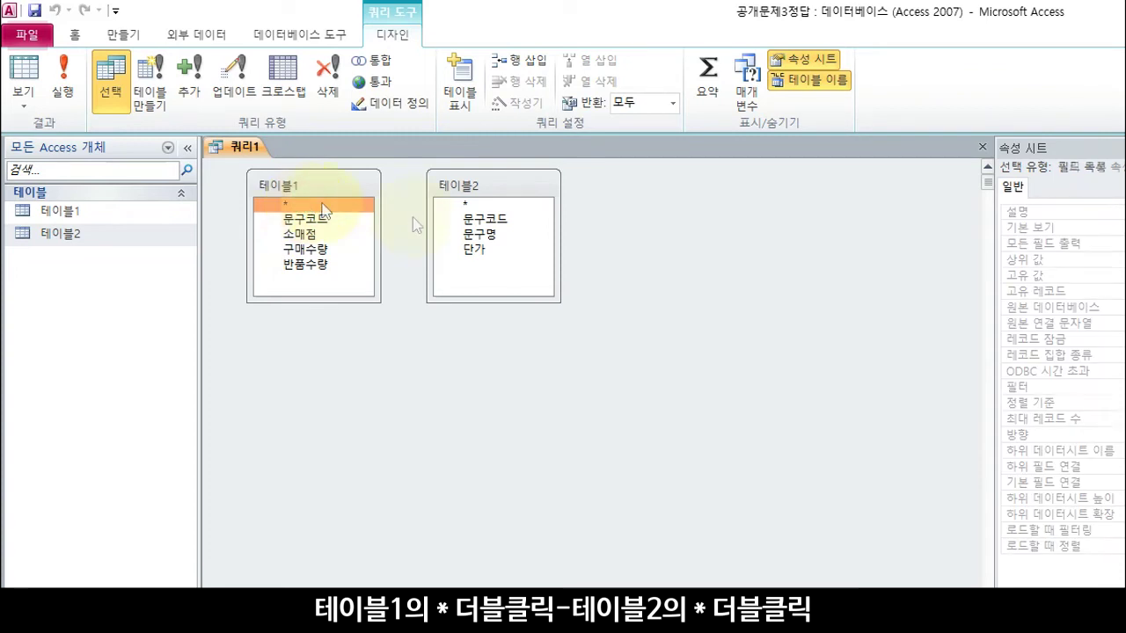
double_click(504, 205)
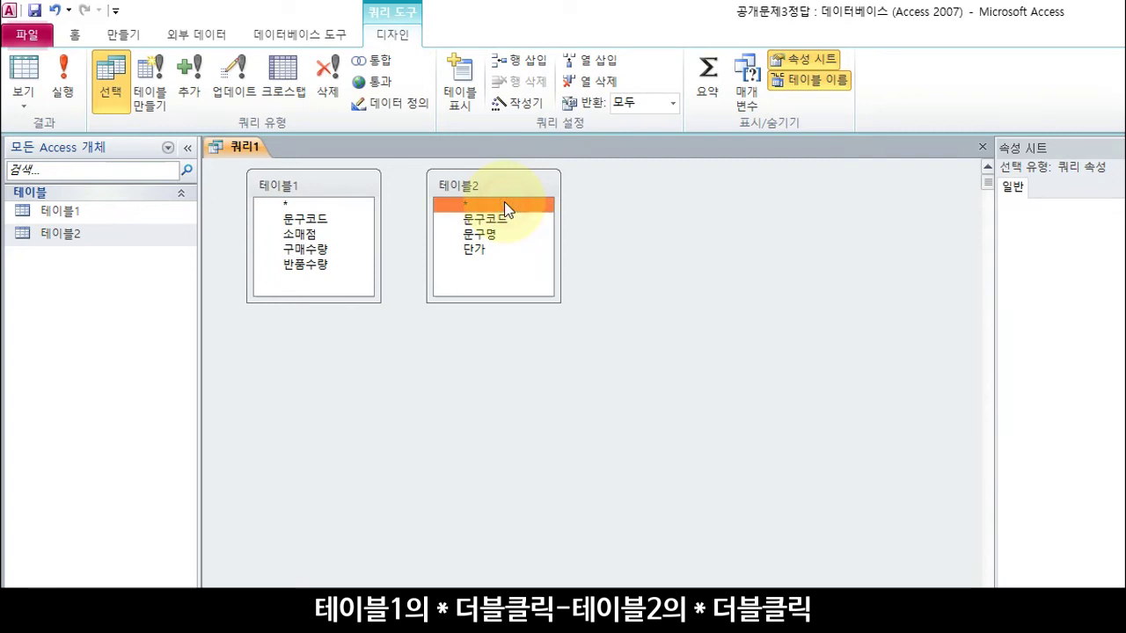
left_click(304, 220)
left_click_drag(303, 222, 471, 225)
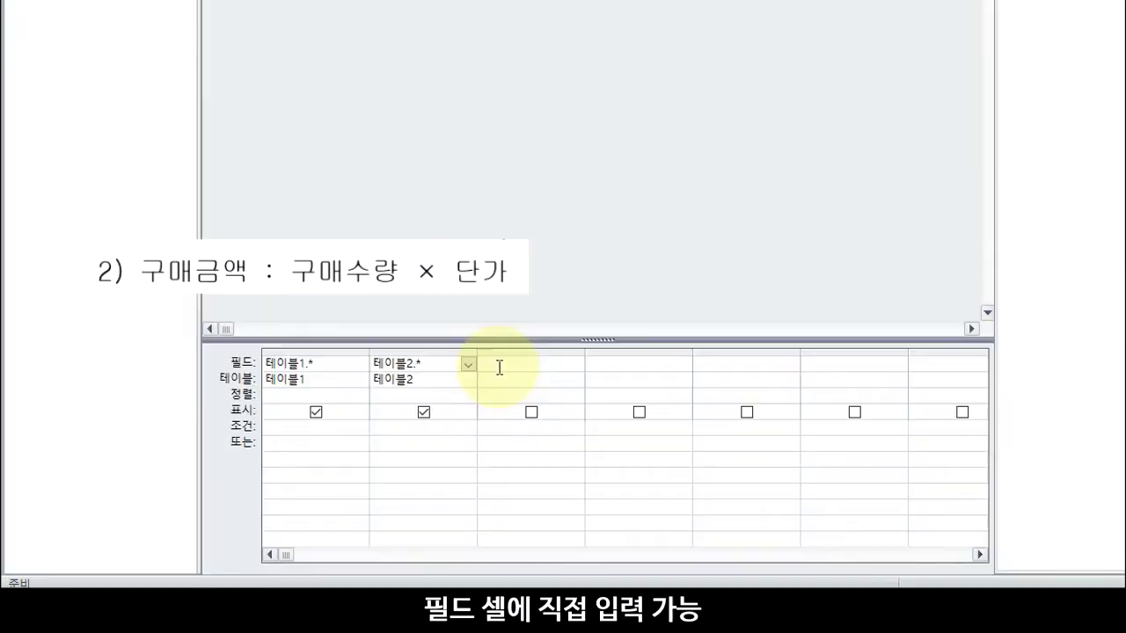
Step: Add a calculated field named 구매금액 to the query that multiplies 구매수량 by 단가
left_click(499, 368)
type("구매")
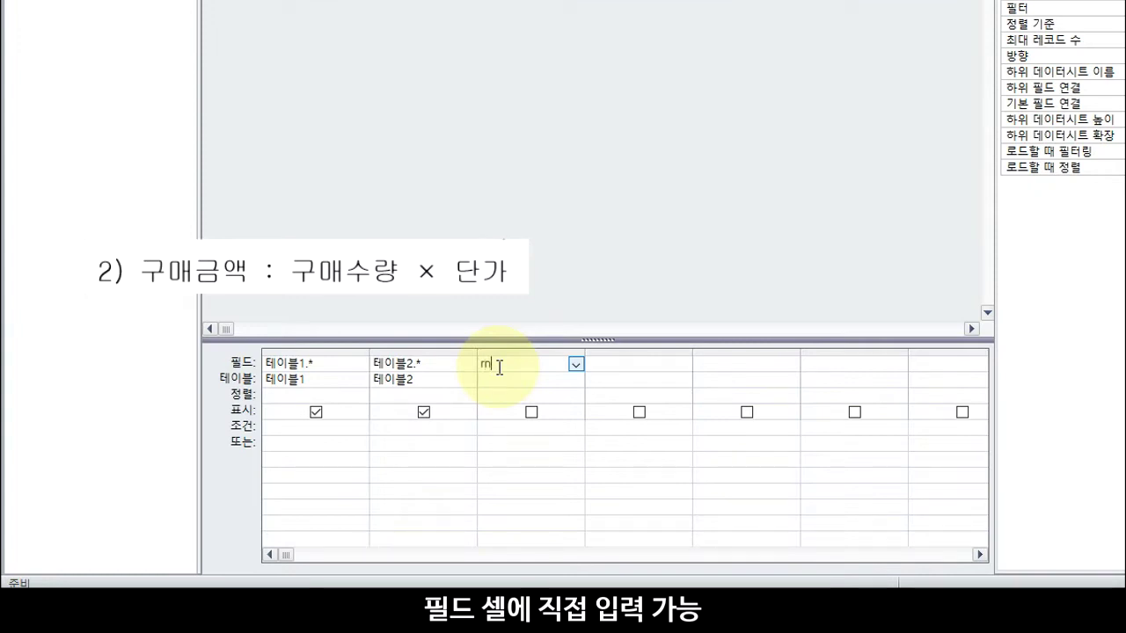
type("금액: ")
type(":구매수량")
type("*")
type("단가")
Step: Open the zoom editor for the empty field cell after 구매금액 in the query grid
left_click(595, 366)
right_click(595, 366)
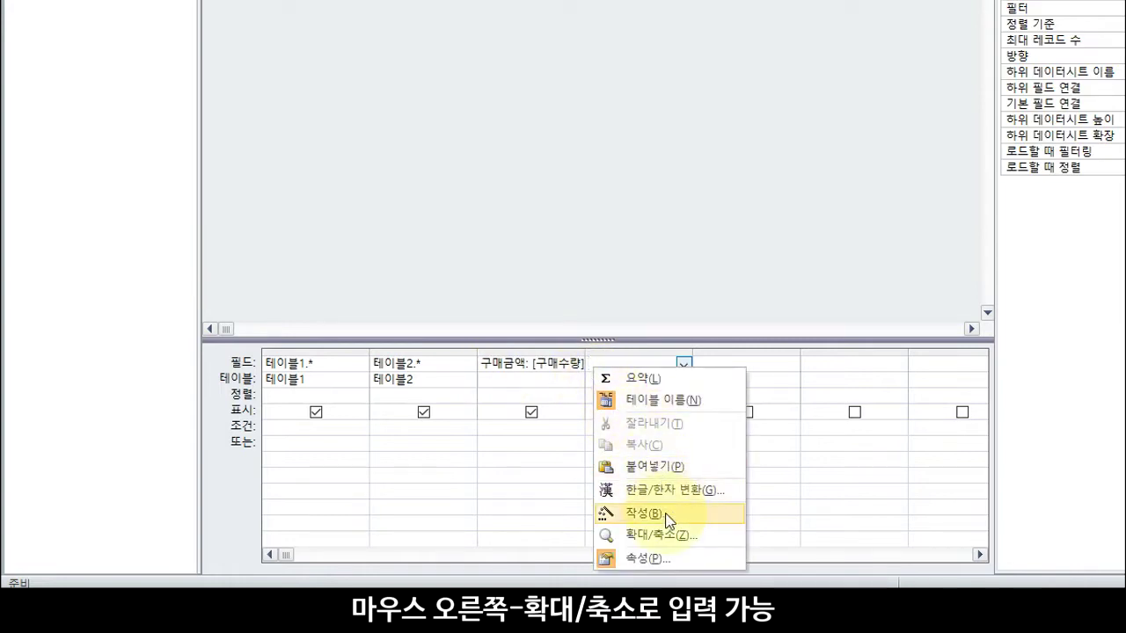
left_click(660, 535)
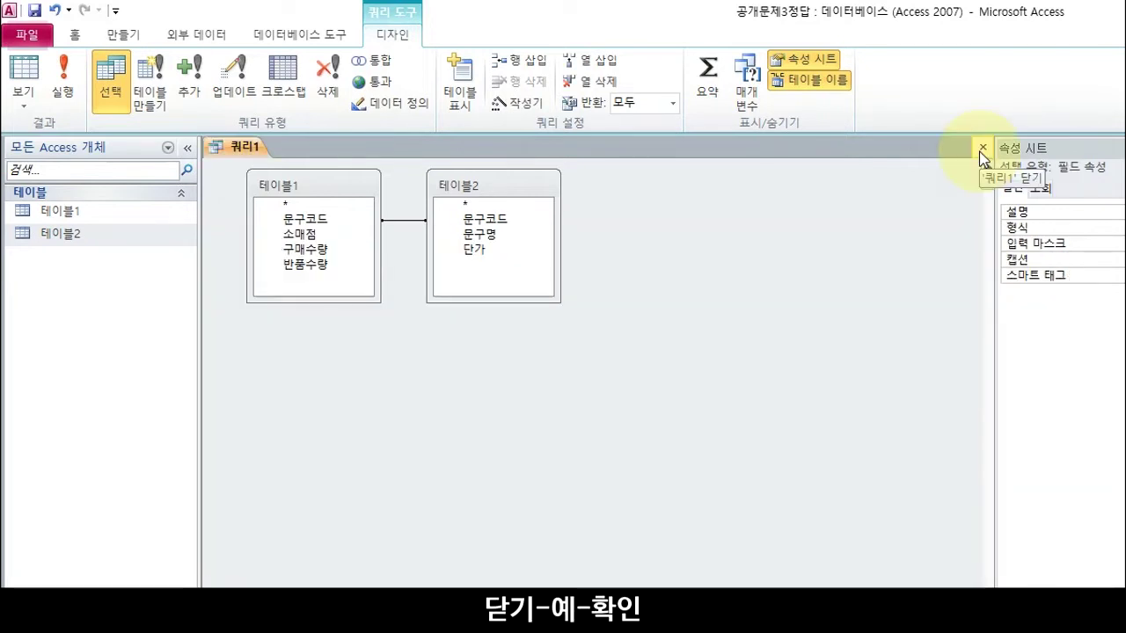
Step: Close the query design and save it as 쿼리1
left_click(981, 149)
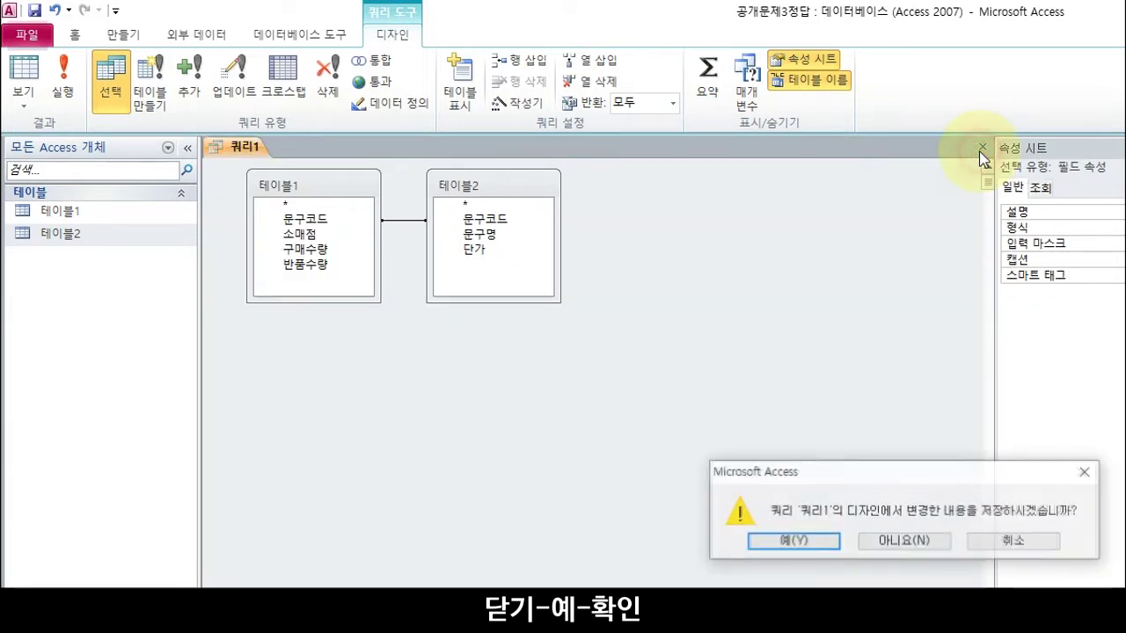
left_click(793, 541)
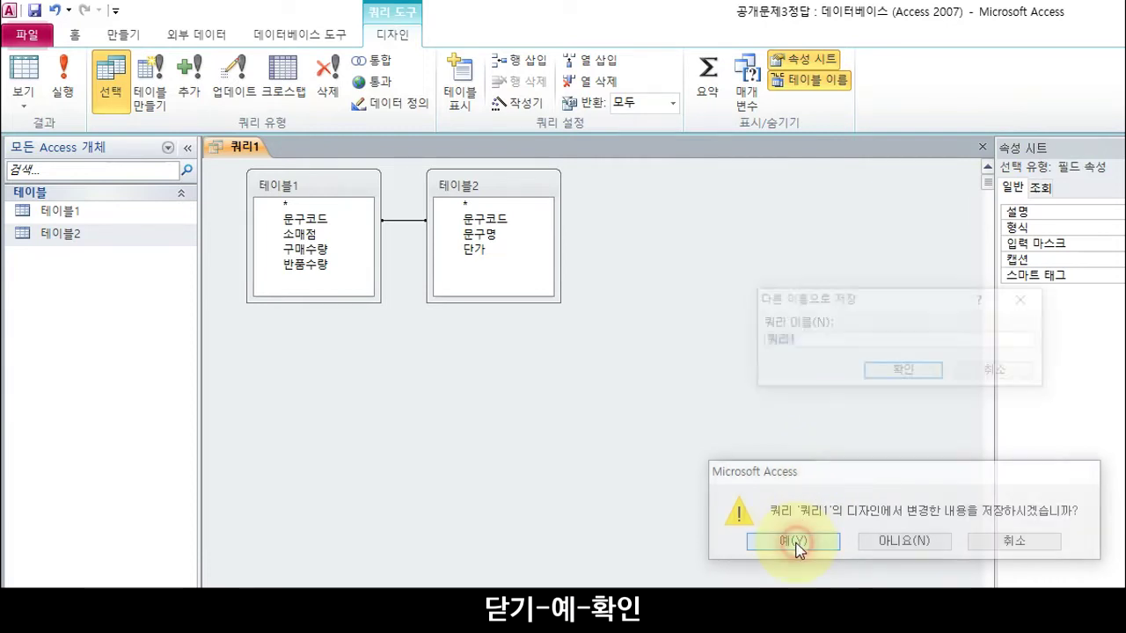
left_click(889, 370)
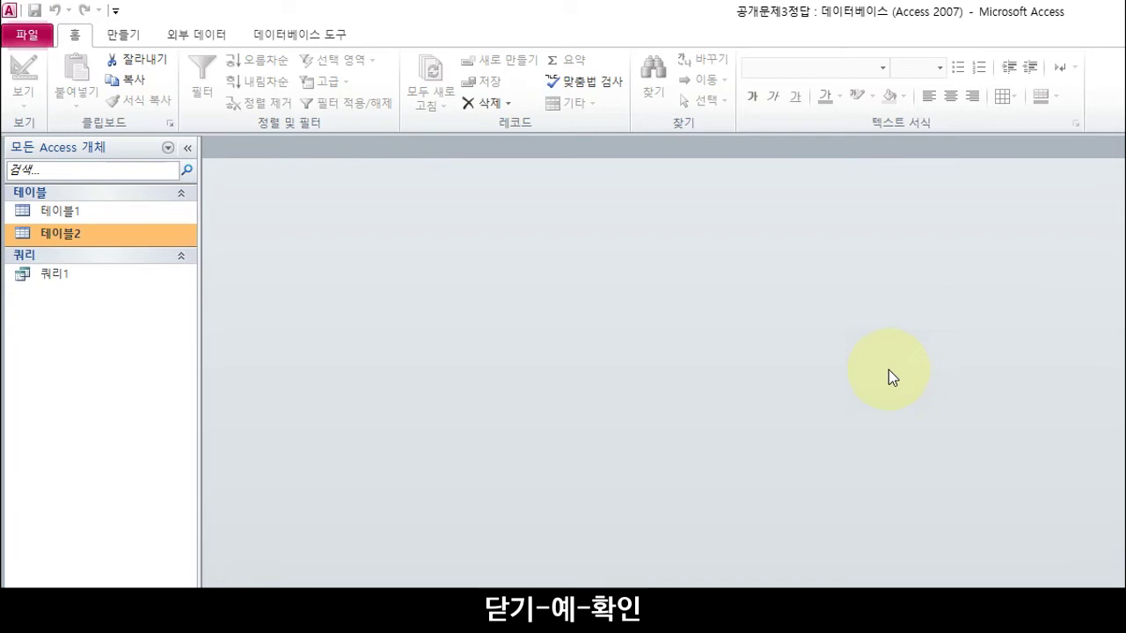
Step: Create a new form in design view and widen its body section to 19 on the ruler
left_click(123, 34)
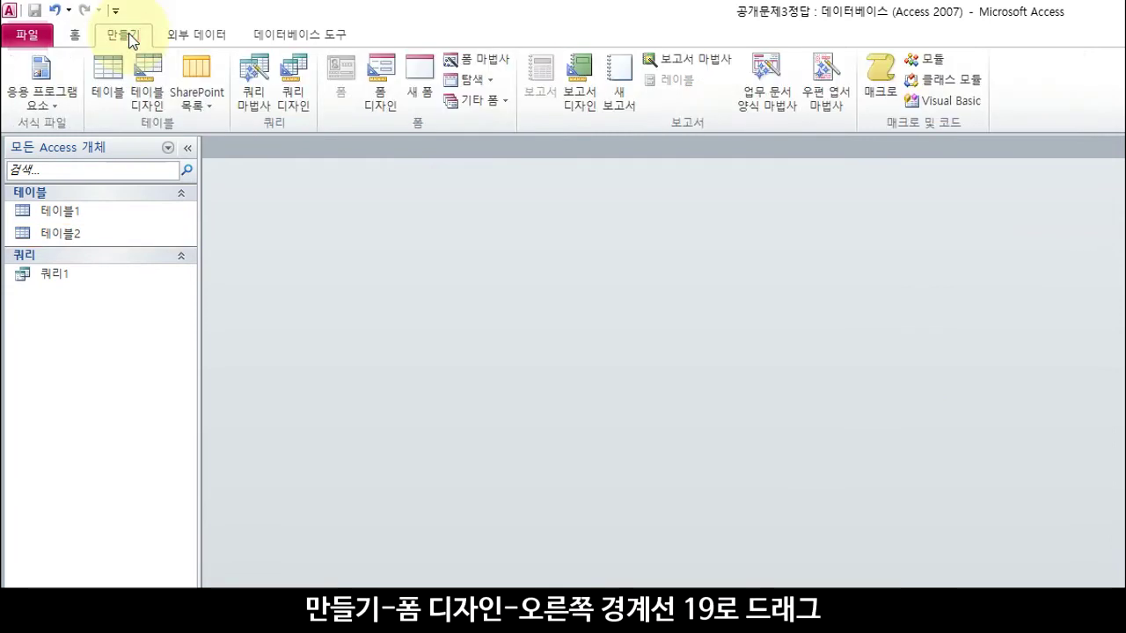
left_click(396, 91)
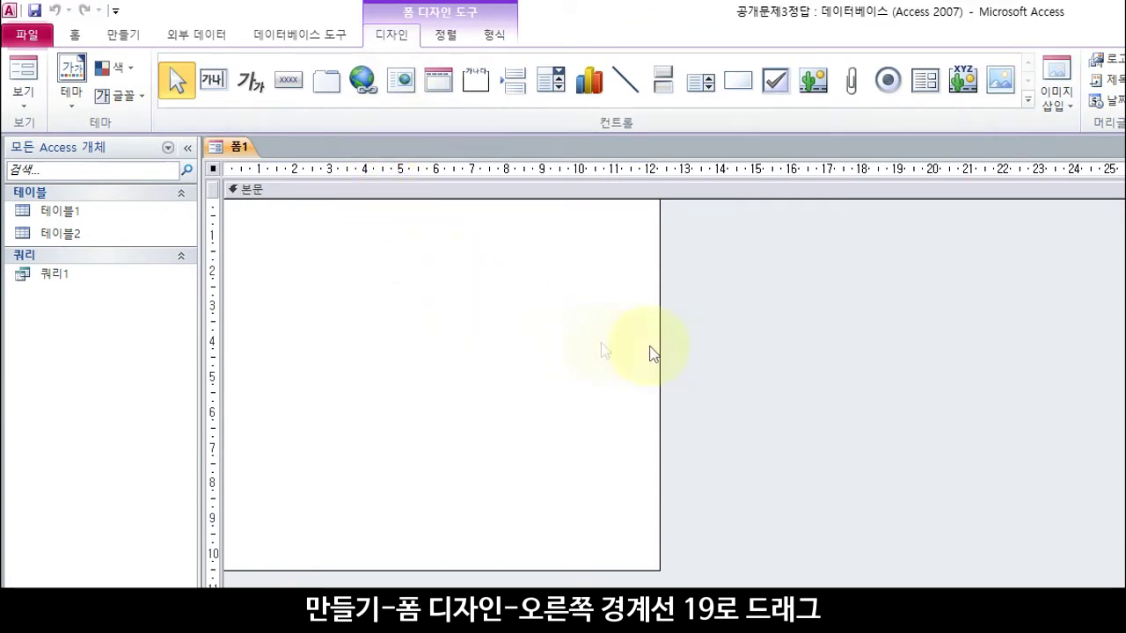
left_click_drag(658, 324, 900, 325)
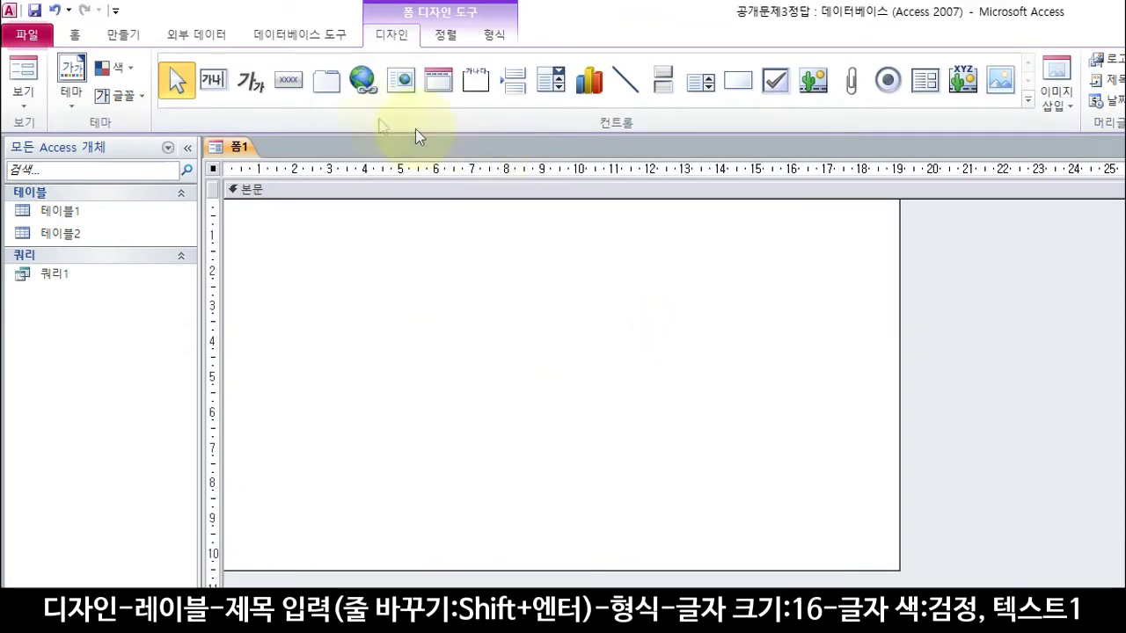
Step: Add a wide label atop the form reading 문구코드가 "101" 또는 "401"이면서 소매점이 "서울문구" with 인 현황 on a second line
left_click(255, 80)
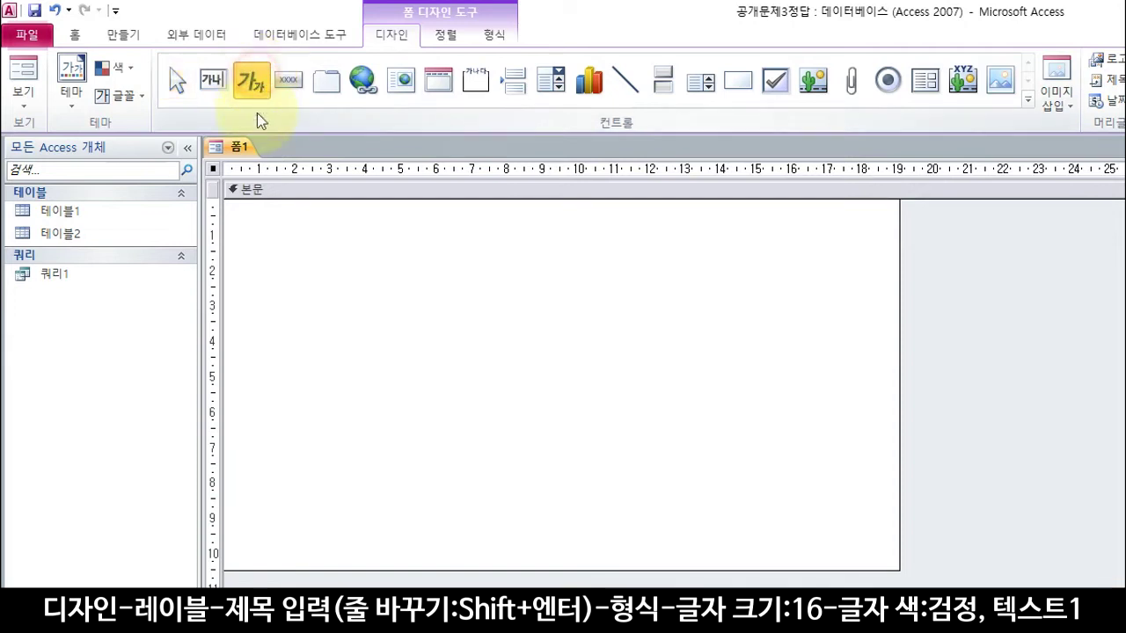
left_click_drag(243, 220, 873, 273)
type("문구코드가 \"101\" 또는 \"401\"이면서 소매점이 \"서울문구\"")
key("shift+Return")
type("인 현황")
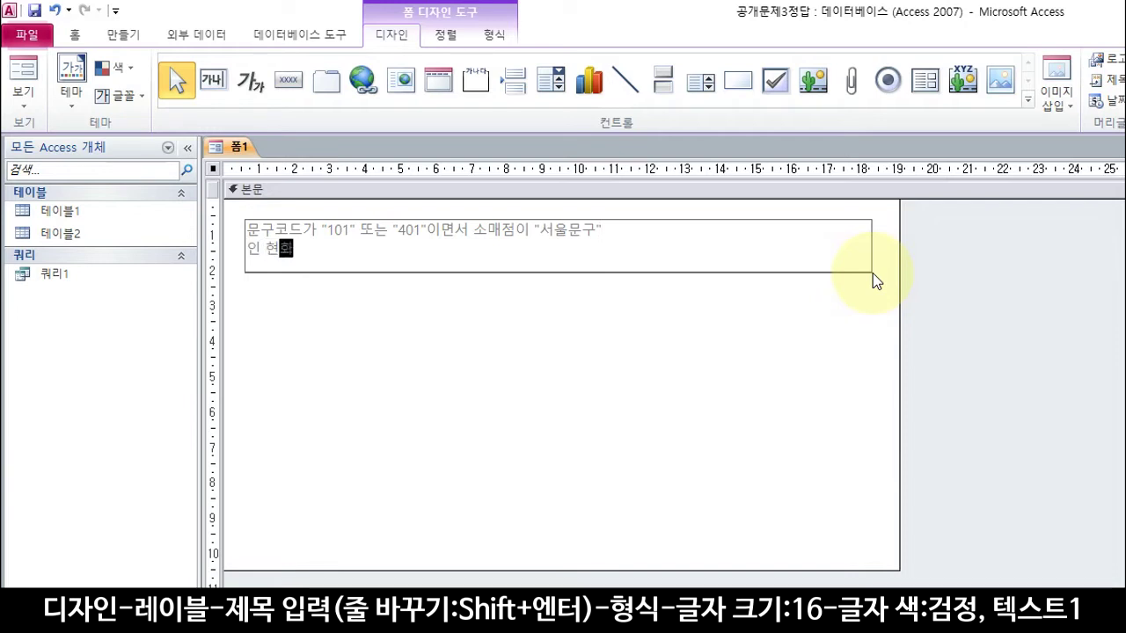
left_click(873, 273)
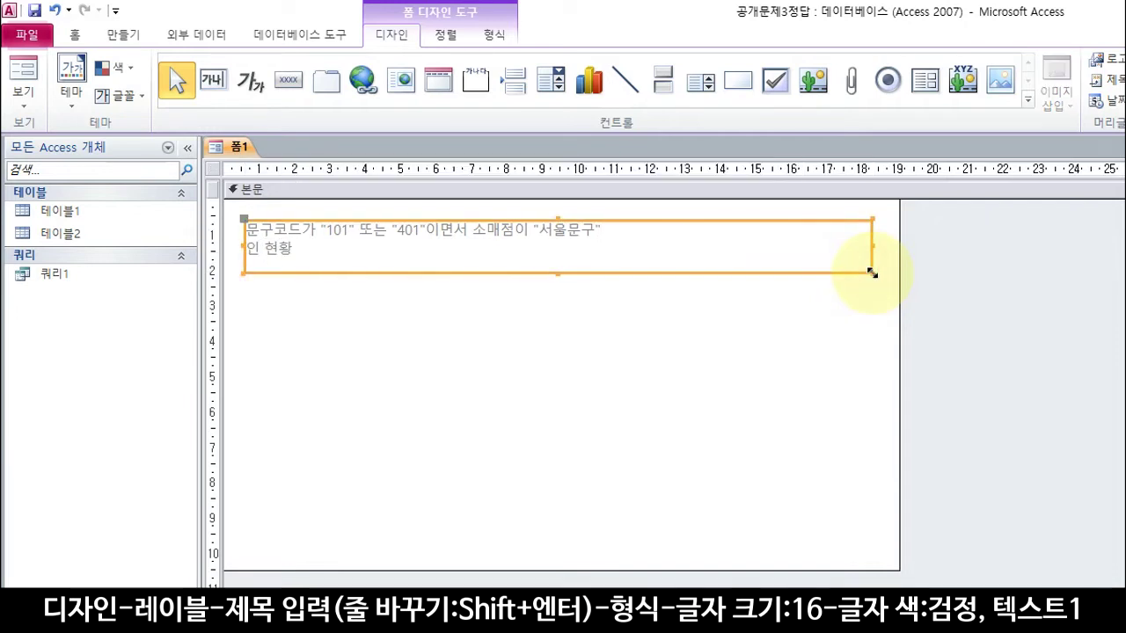
Step: Format the title label with font size 16 and black text, and auto-fit its box to the text
left_click(494, 34)
left_click(336, 67)
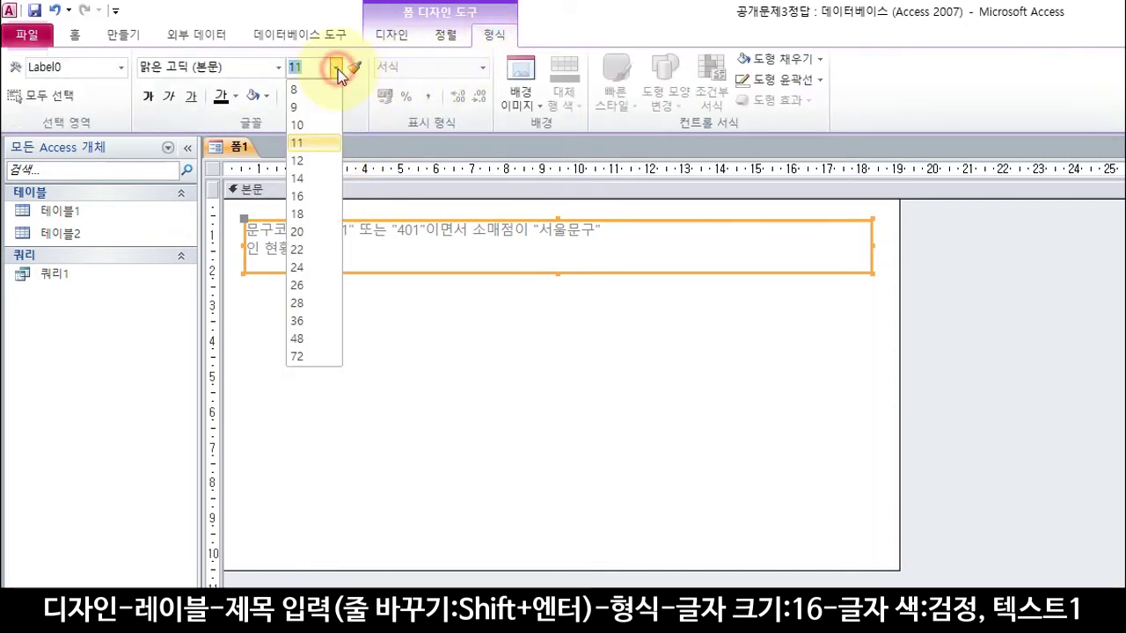
left_click(298, 197)
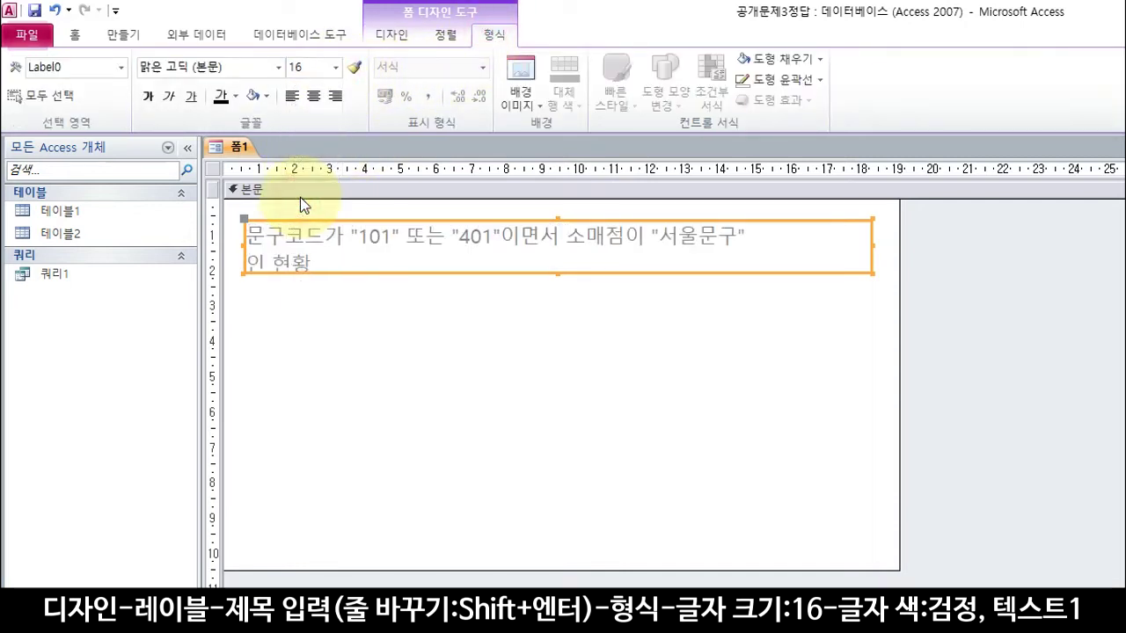
left_click(222, 97)
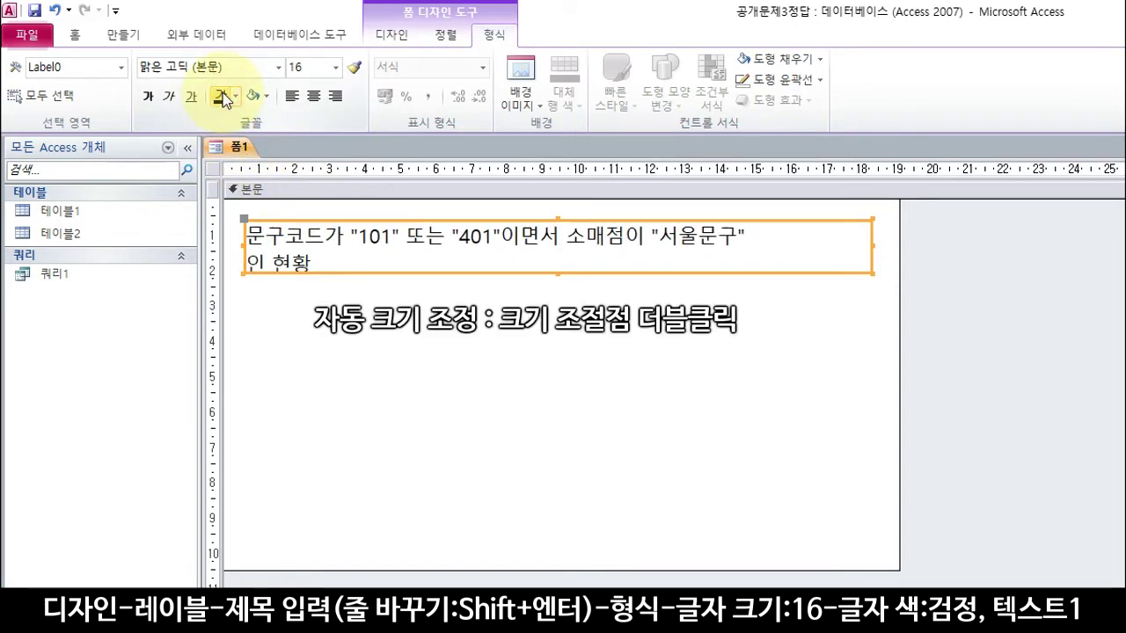
double_click(558, 271)
Step: Draw a list box below the title label and set it to take its values from the query 쿼리1
left_click(394, 37)
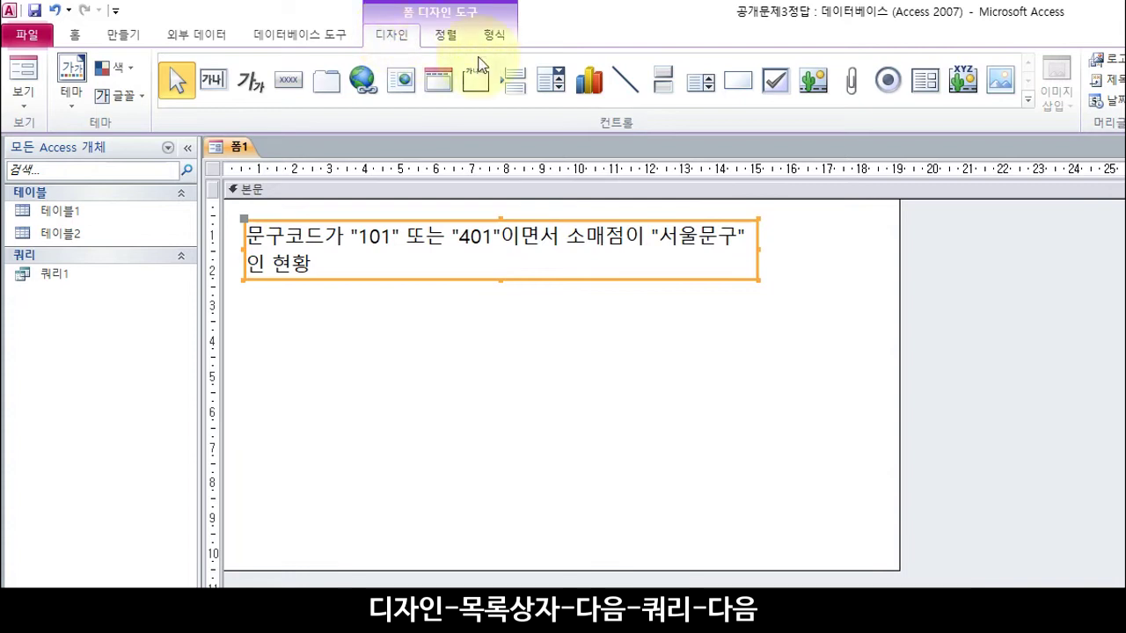
left_click(707, 84)
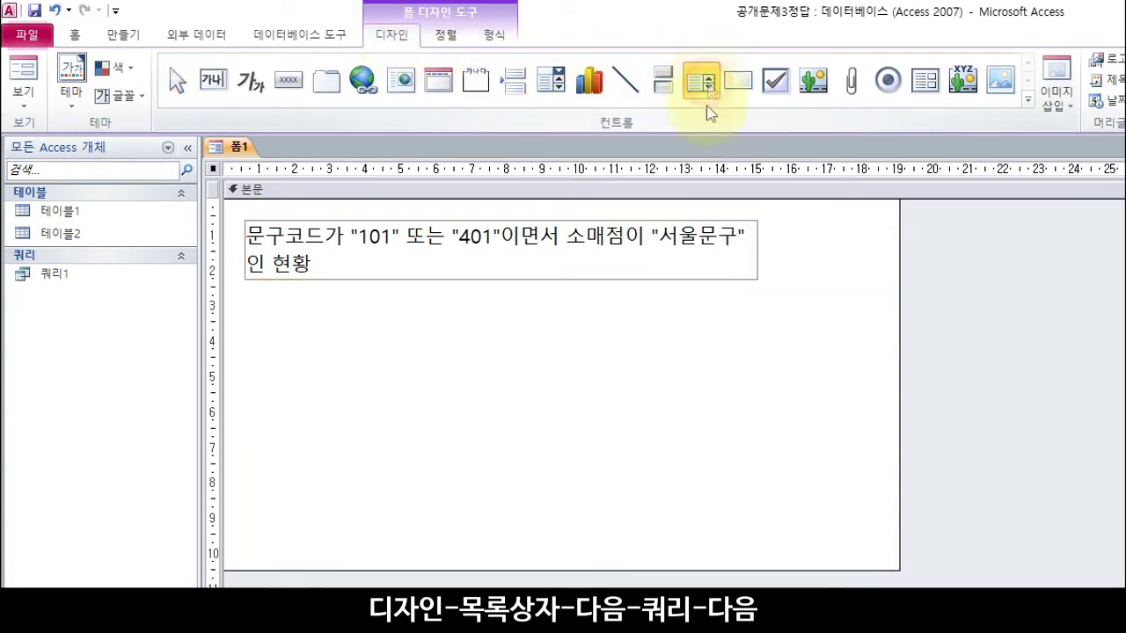
left_click_drag(323, 298, 549, 410)
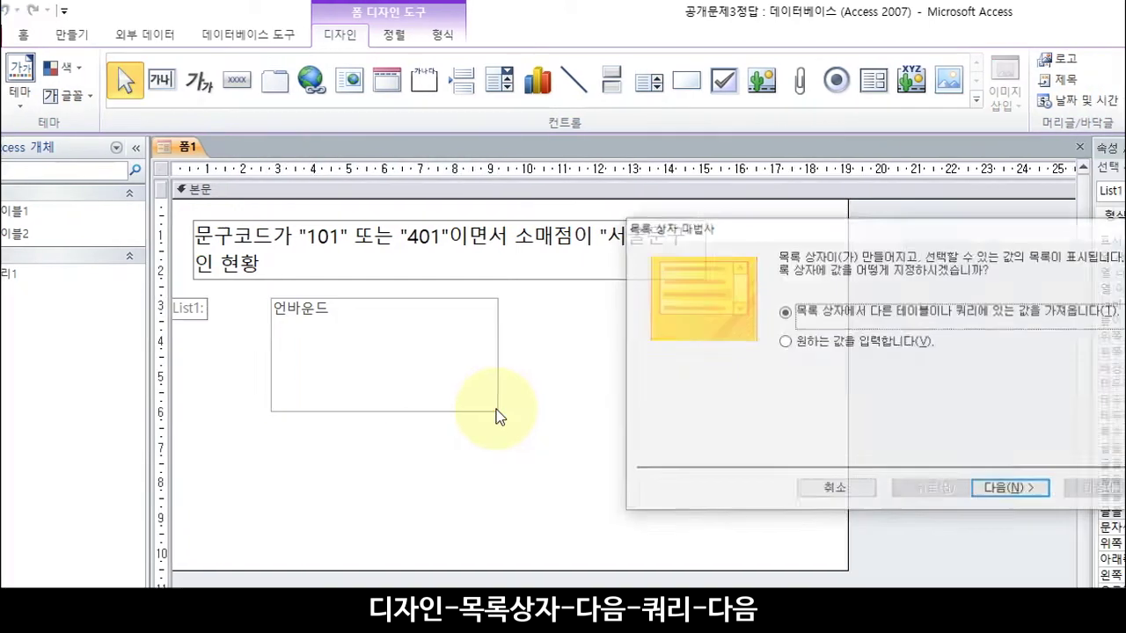
left_click(970, 491)
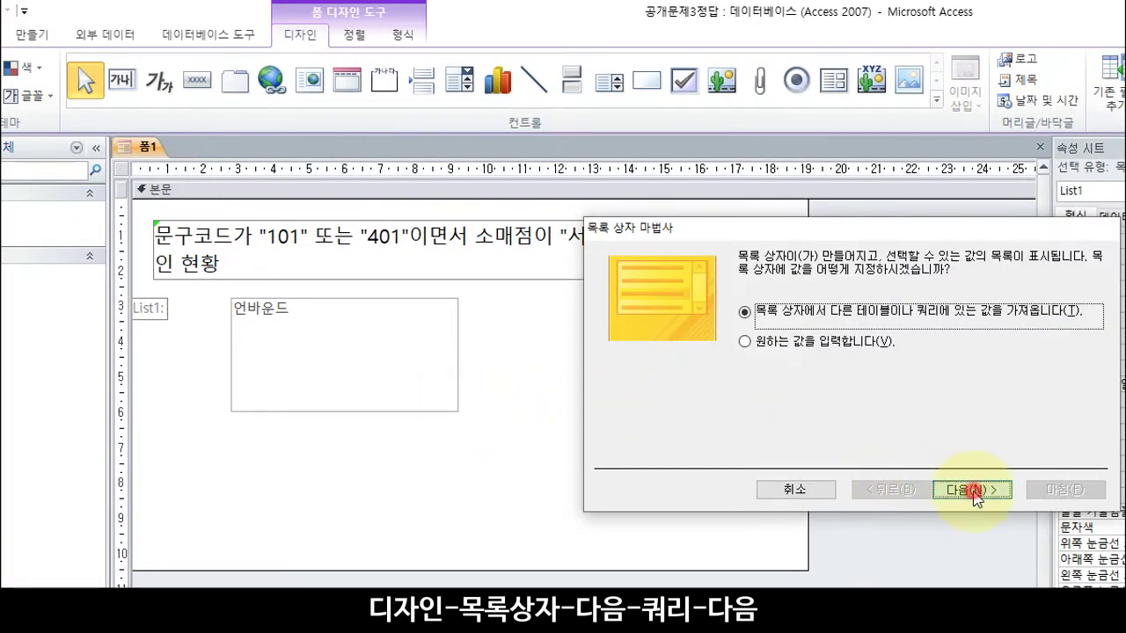
left_click(848, 419)
left_click(968, 489)
Step: Include the fields 테이블1.문구코드, 문구명, 단가, 소매점, 구매수량 and 반품수량 as list box columns, in that order
double_click(726, 373)
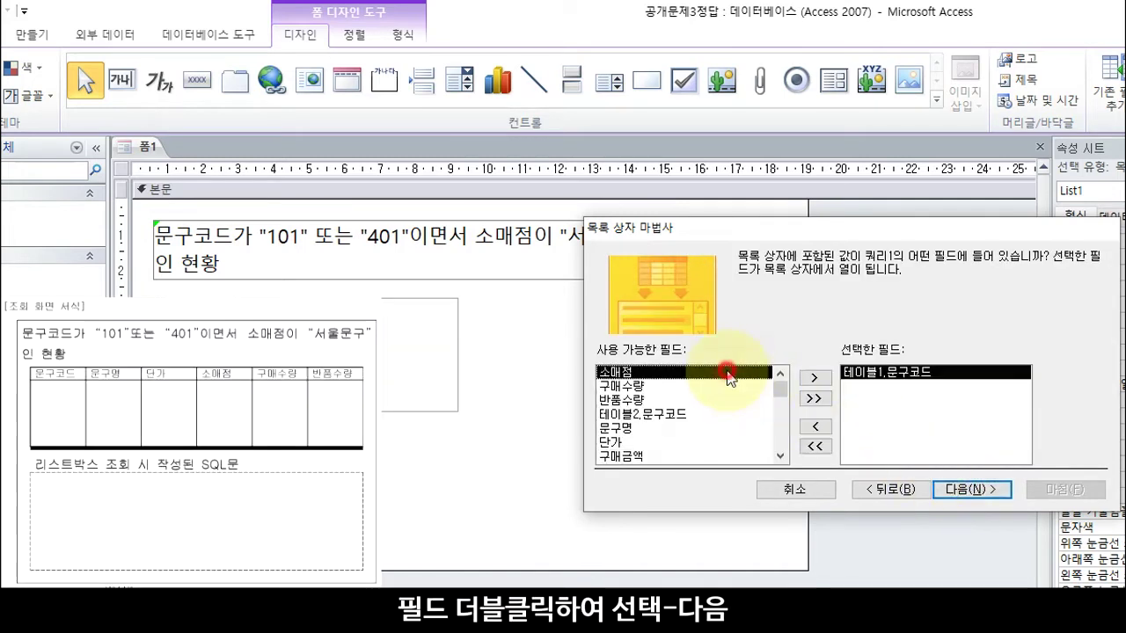
double_click(627, 428)
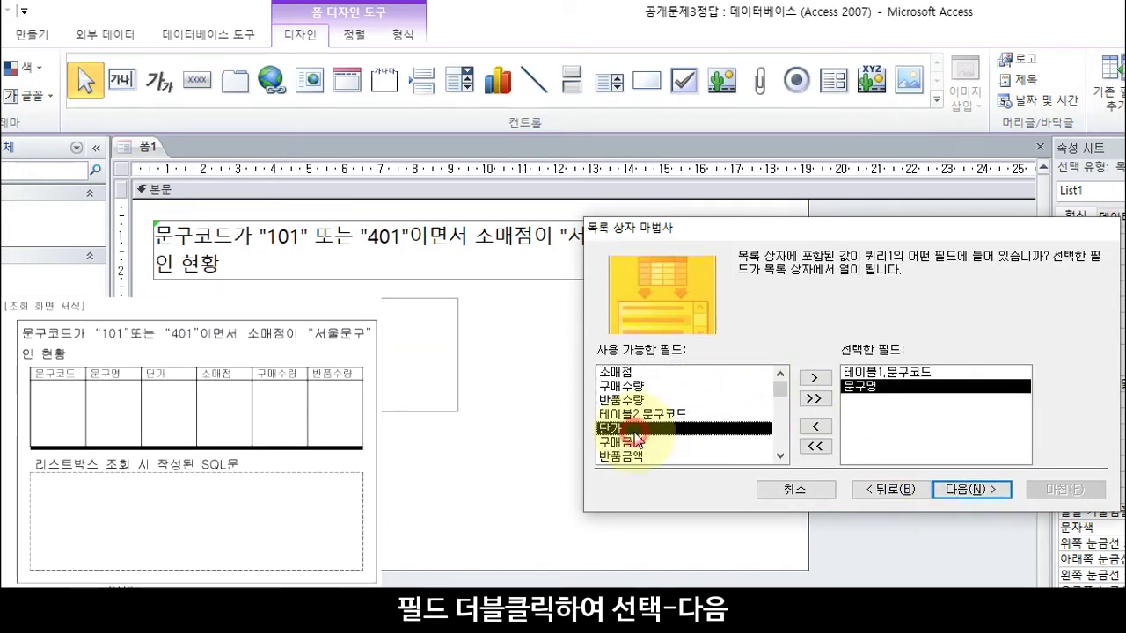
double_click(636, 440)
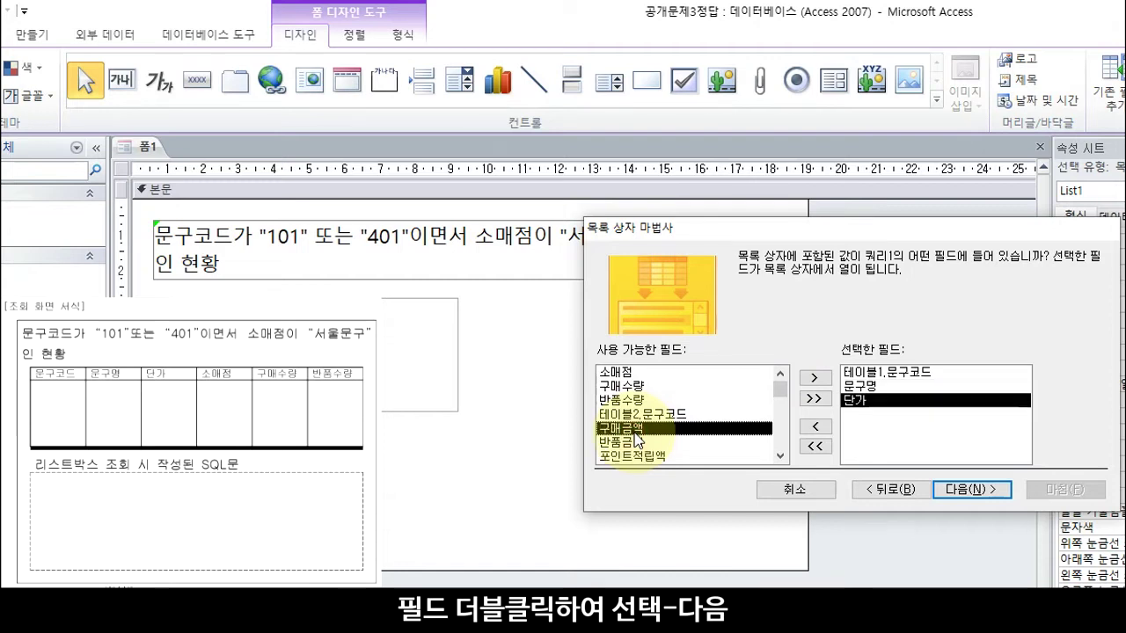
double_click(628, 373)
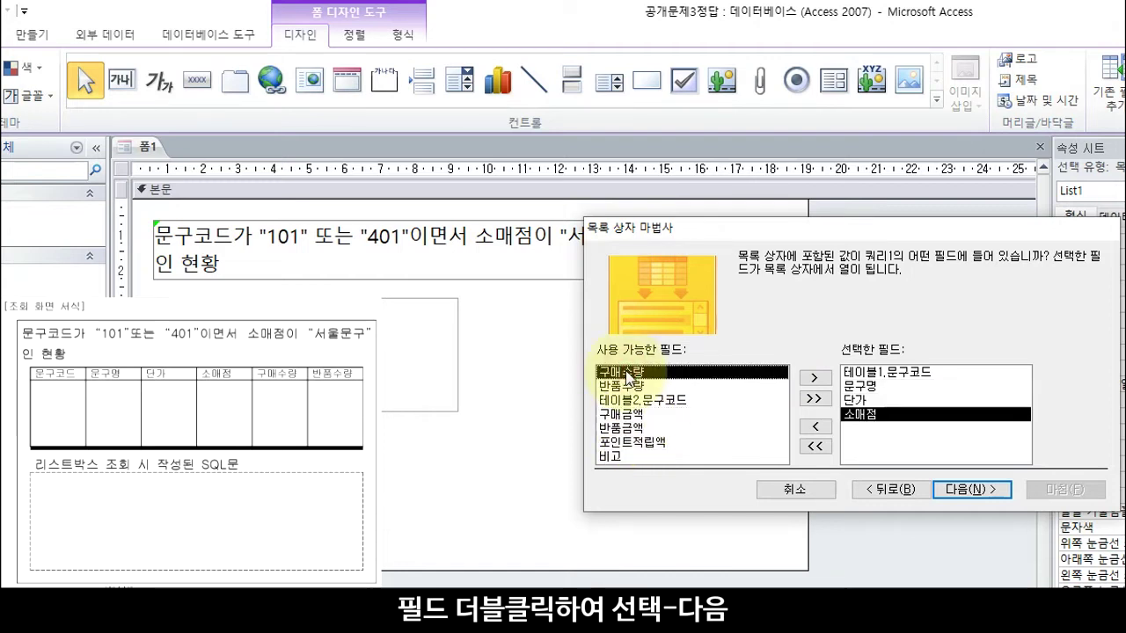
double_click(628, 373)
double_click(628, 373)
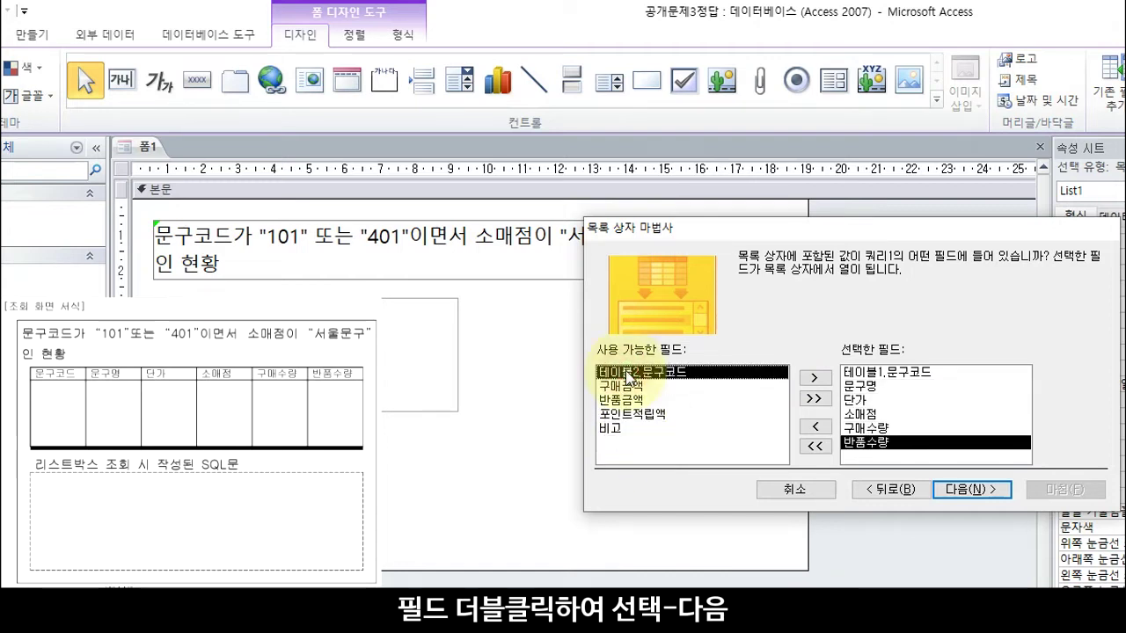
left_click(971, 489)
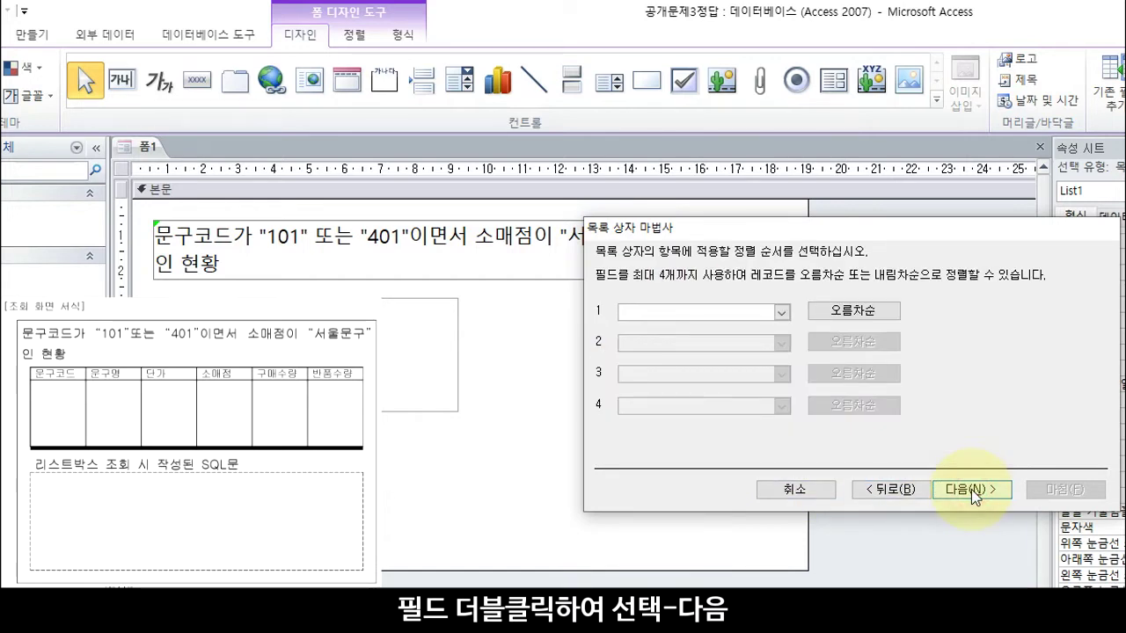
Step: Sort the list box rows by 반품수량 in ascending order
left_click(781, 312)
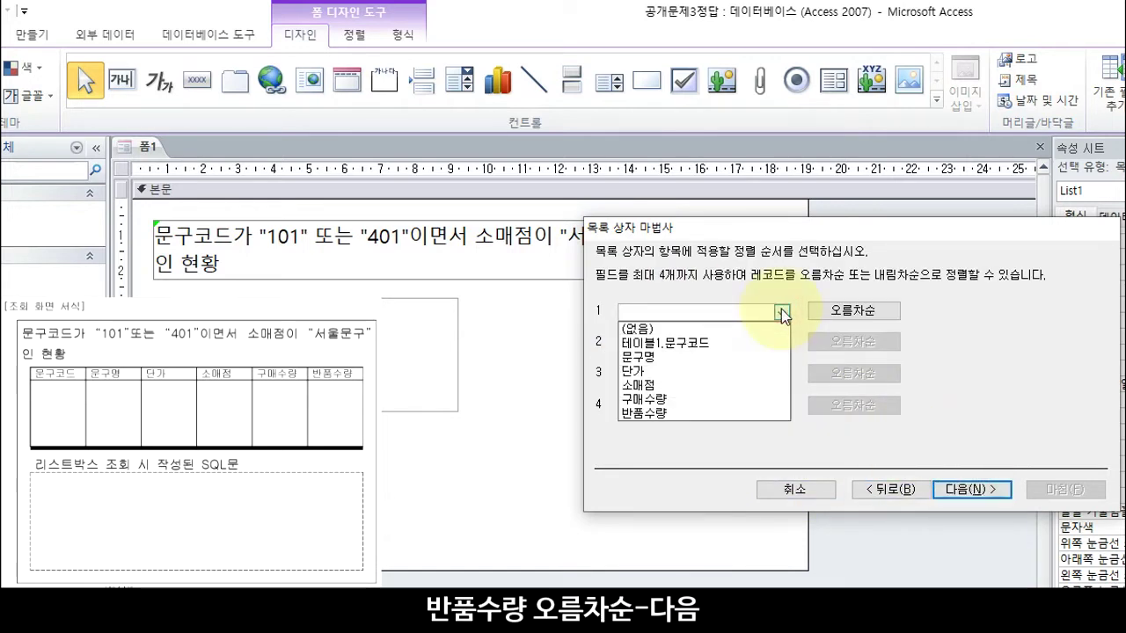
left_click(710, 413)
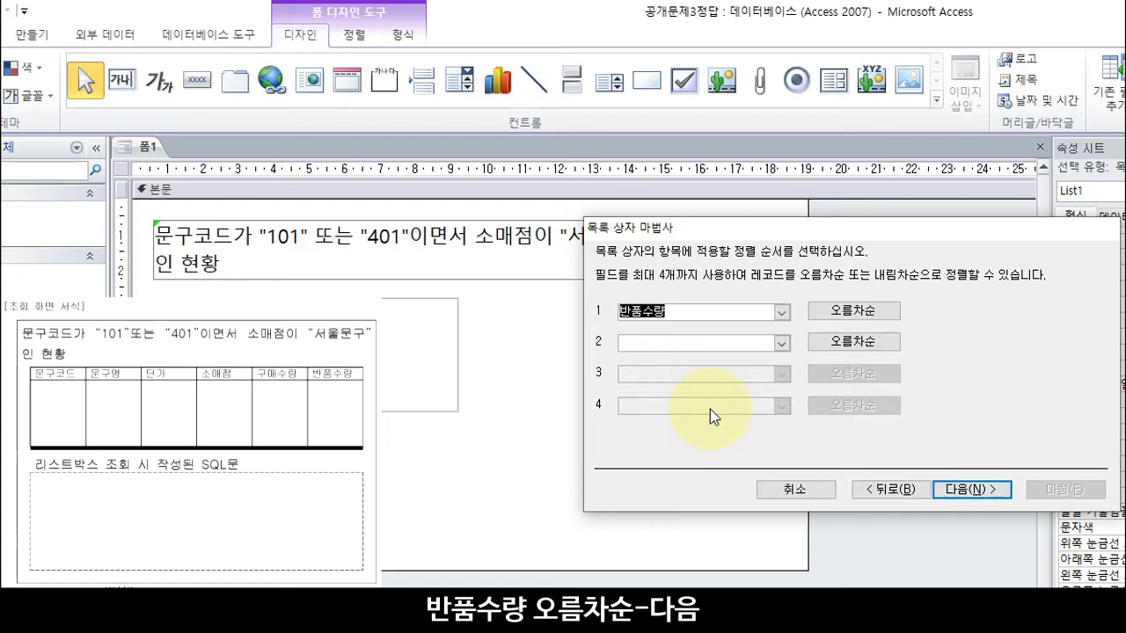
left_click(959, 489)
Step: Accept the default column widths and stored field, shorten the list box label to 문구코드, and finish the wizard
left_click(965, 491)
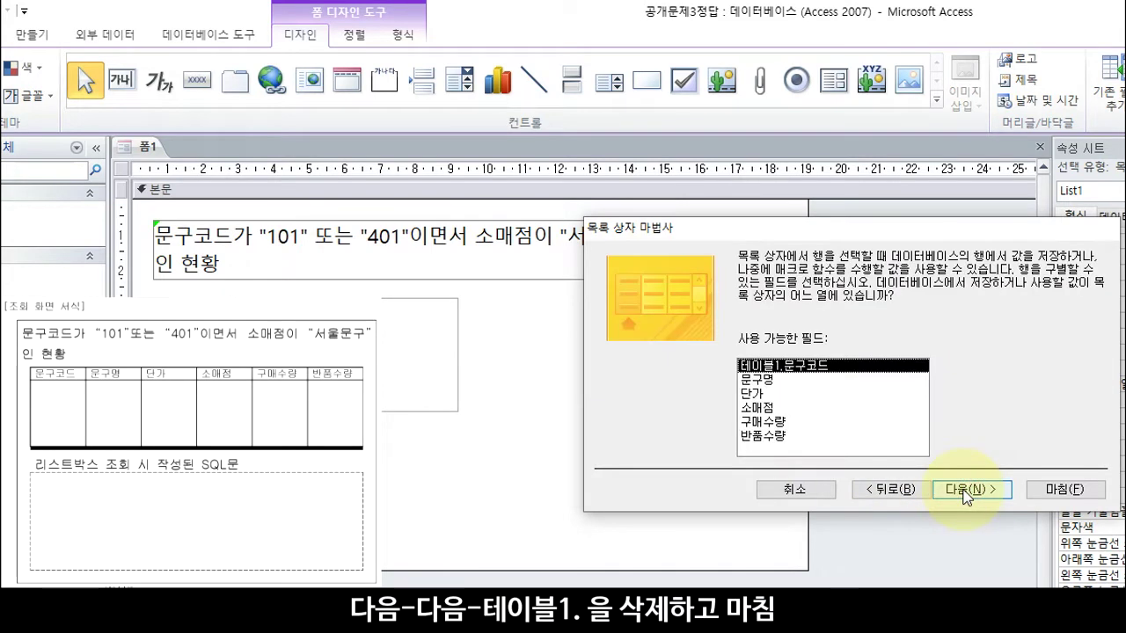
left_click(963, 491)
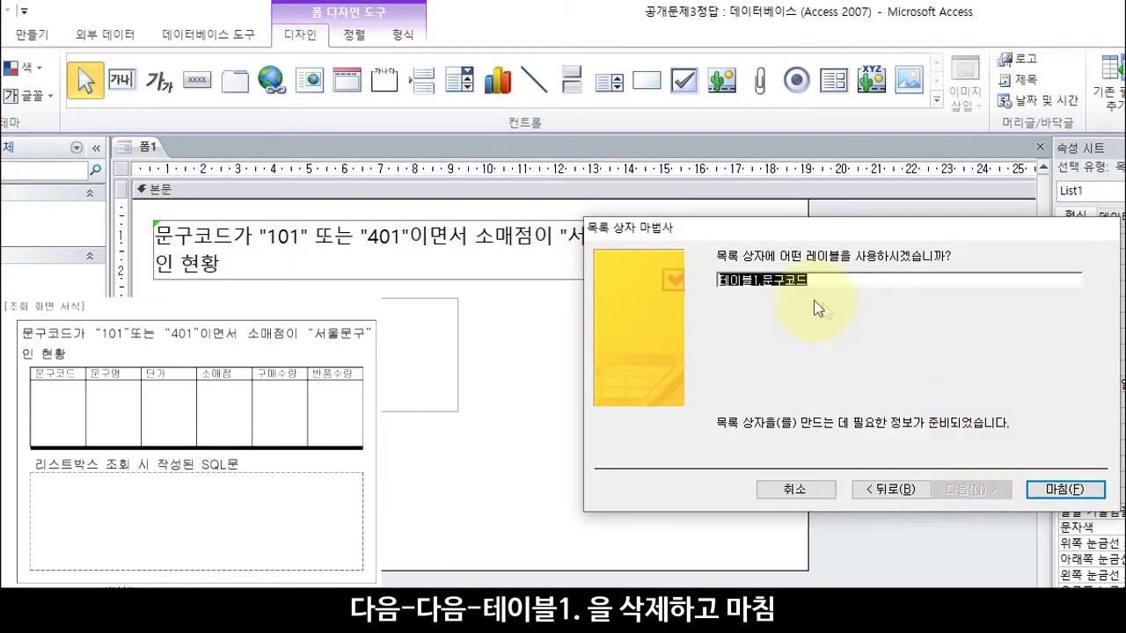
left_click_drag(762, 284, 675, 284)
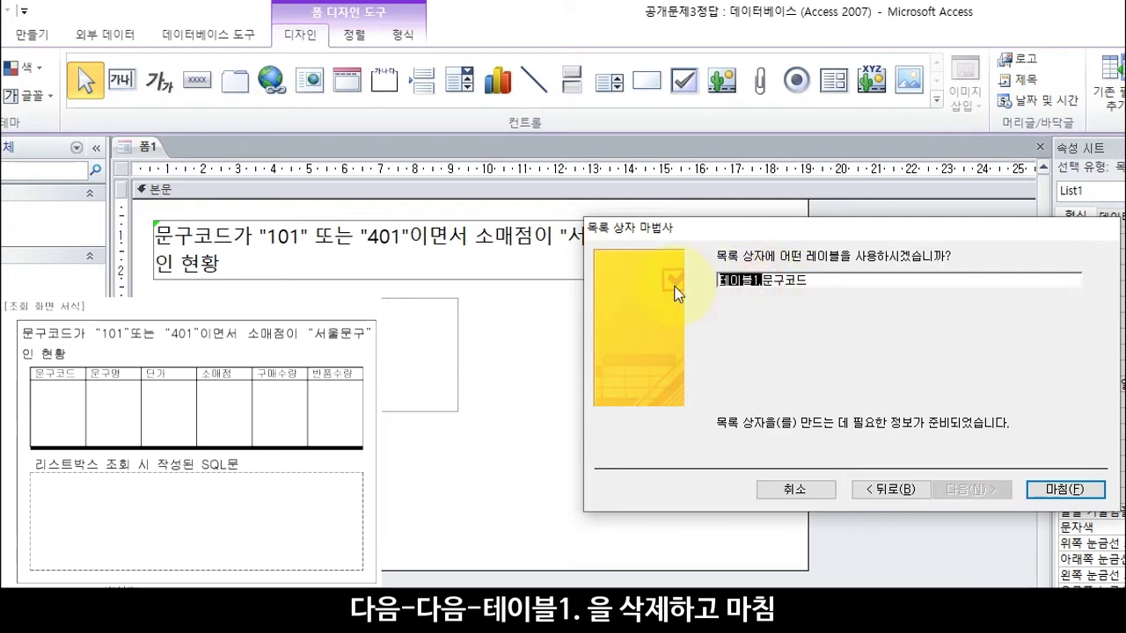
key("Delete")
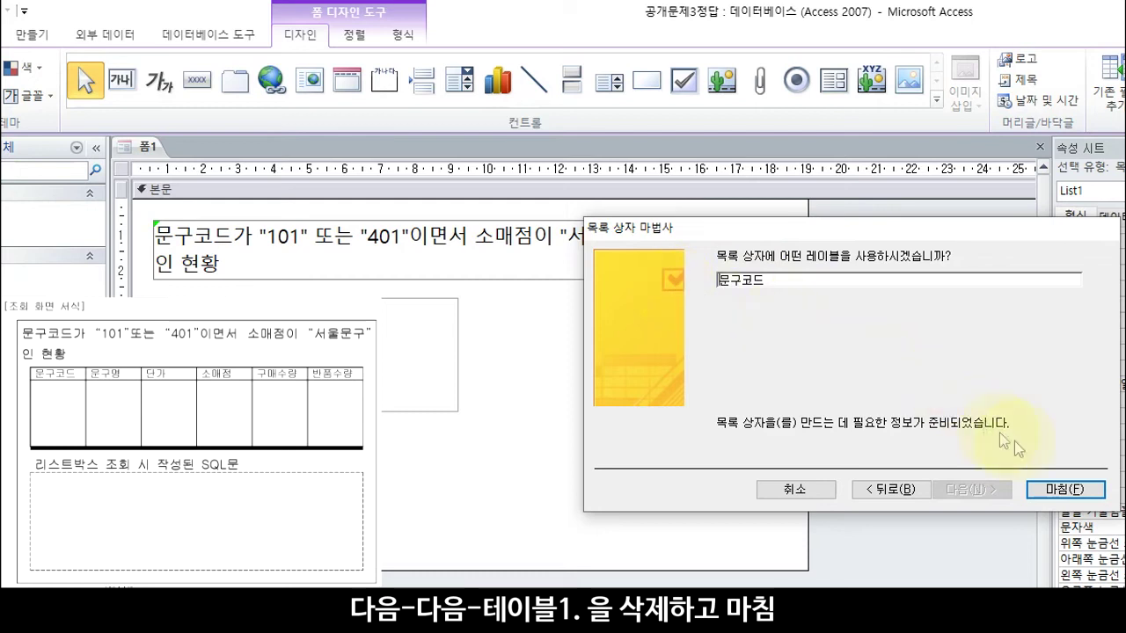
left_click(1065, 497)
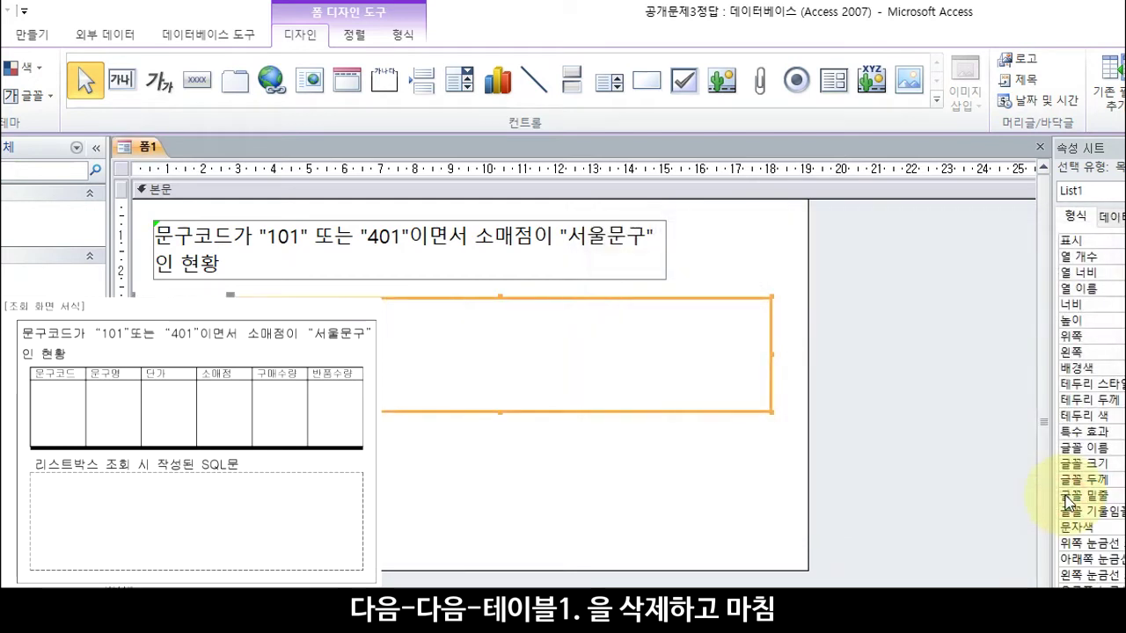
Step: Delete the list box's 문구코드 label and resize the list box to about 16.5 cm wide, starting at the title label's left edge
left_click(183, 319)
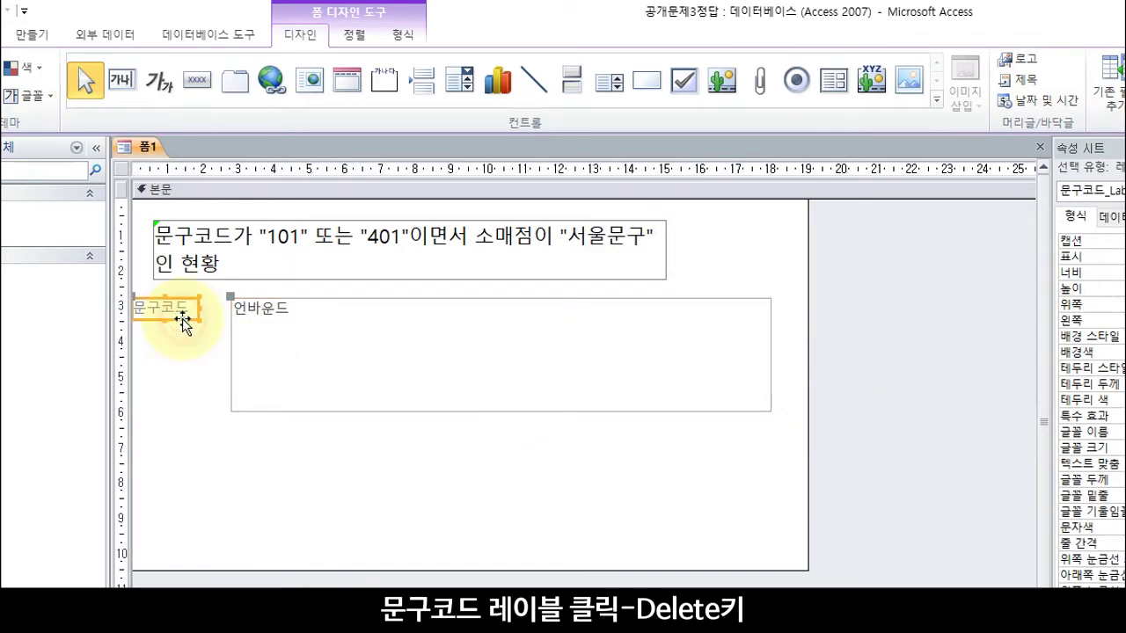
key("Delete")
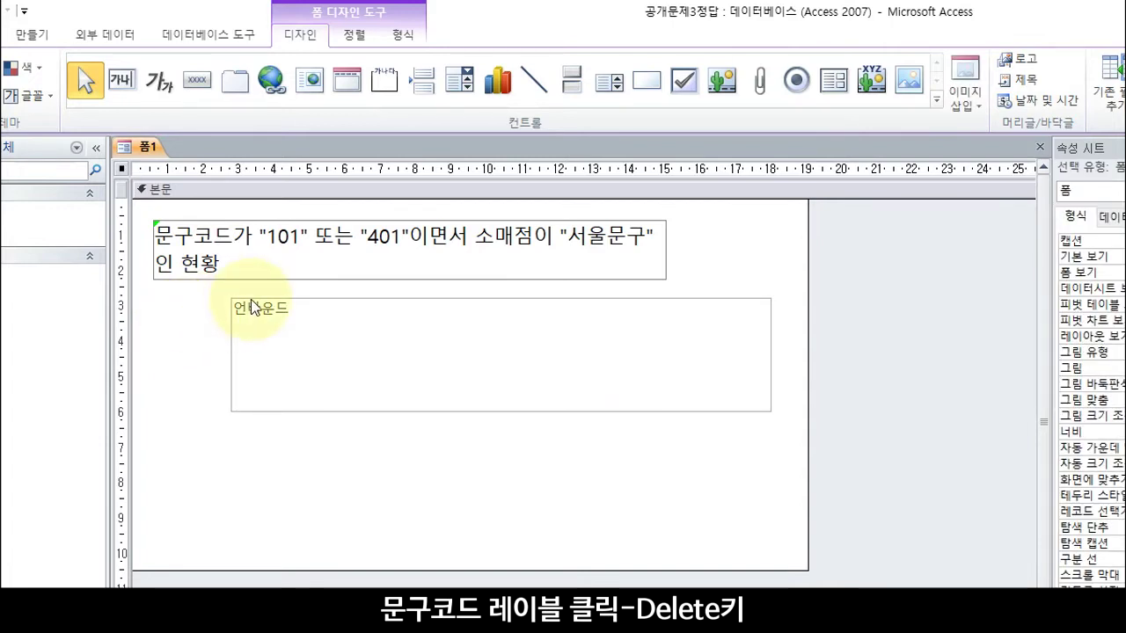
left_click(232, 350)
left_click_drag(232, 352, 151, 353)
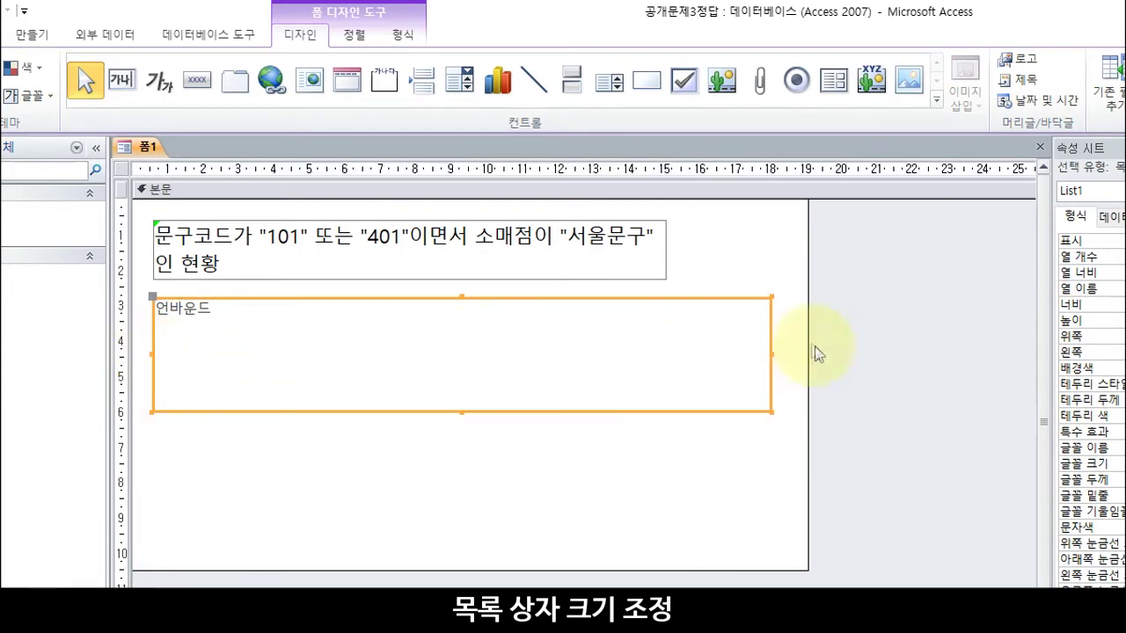
left_click_drag(770, 354, 739, 351)
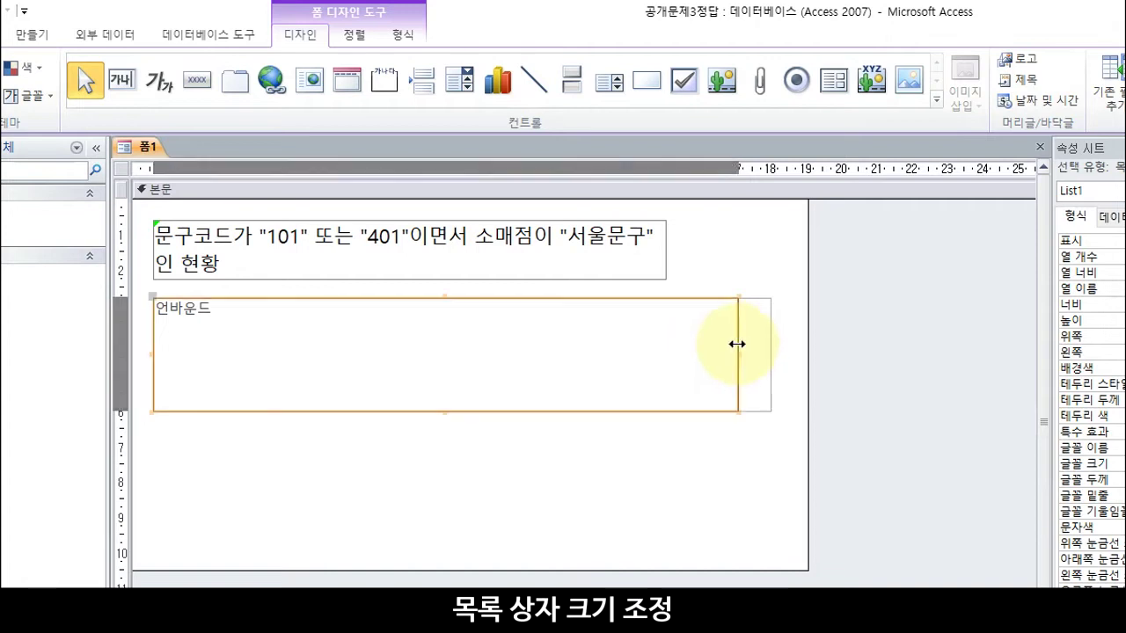
Step: Draw a text box below the list box with default wizard settings and caption its label 리스트박스 조회 시 작성된 SQL문
left_click(121, 82)
left_click_drag(313, 437, 631, 552)
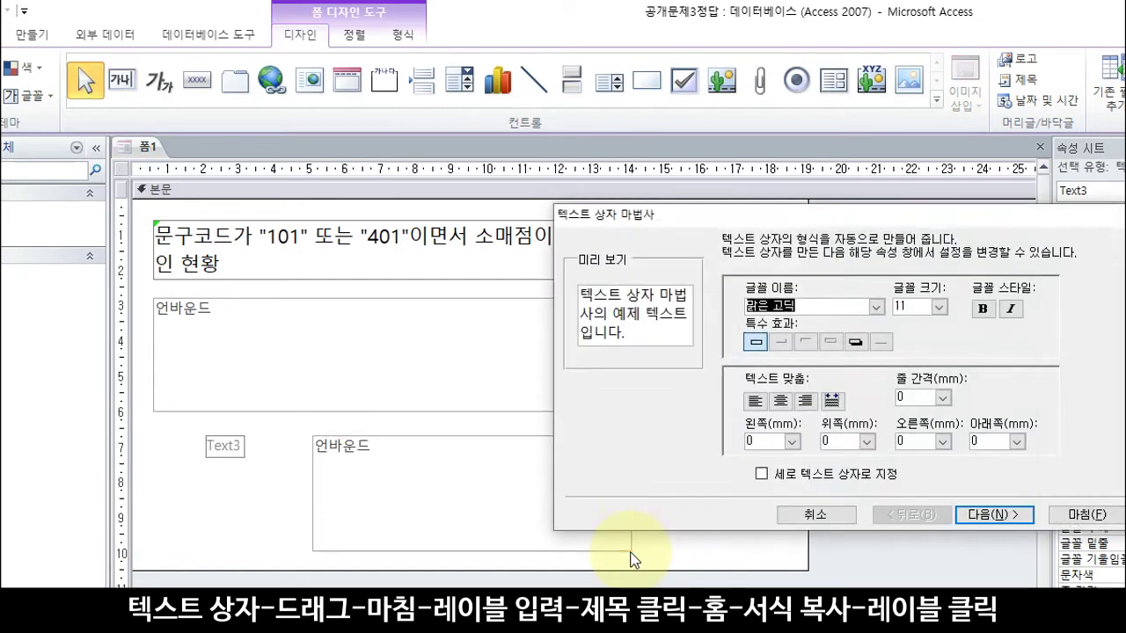
left_click(1083, 514)
double_click(216, 446)
type("리스트박스 조회 시 작성된 SQL문")
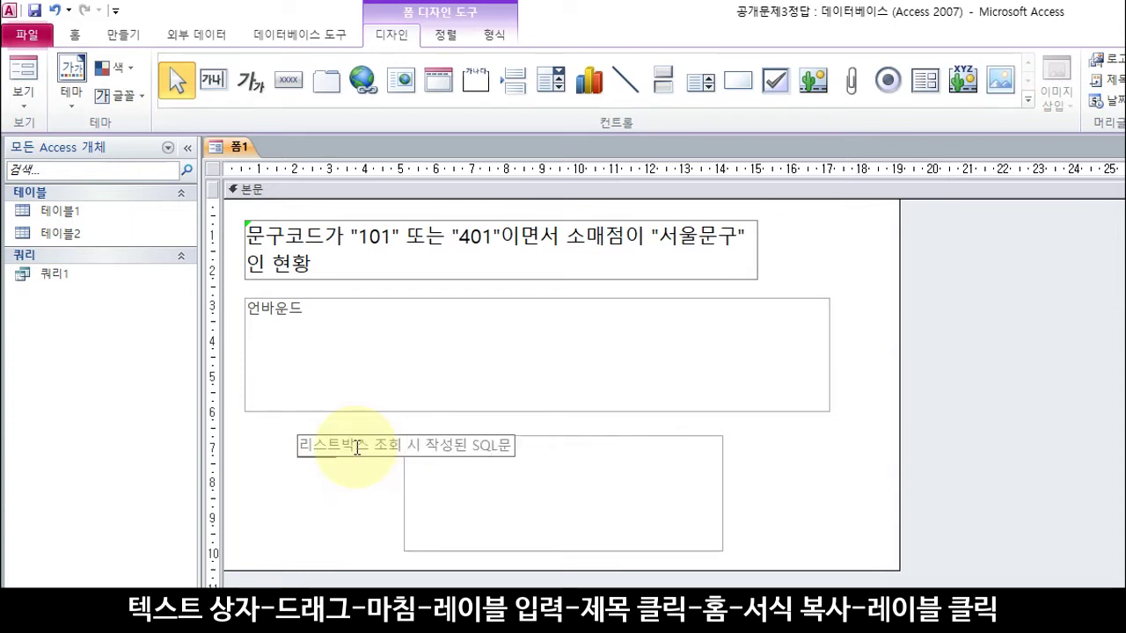
Step: Copy the title label's formatting onto the text box's label
left_click(308, 280)
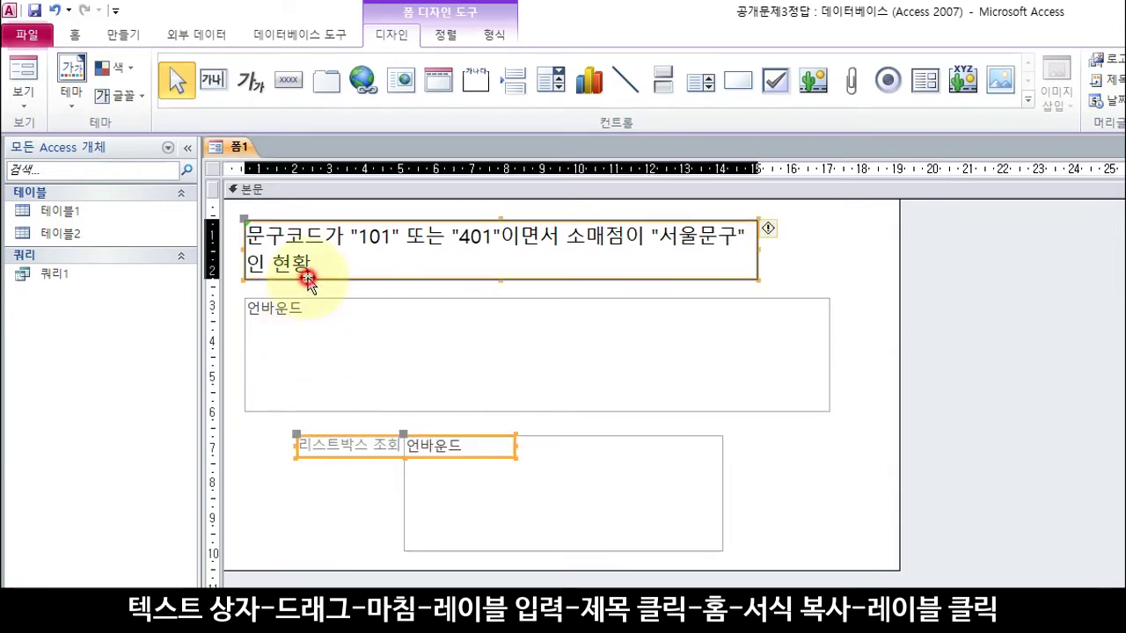
left_click(84, 39)
left_click(139, 100)
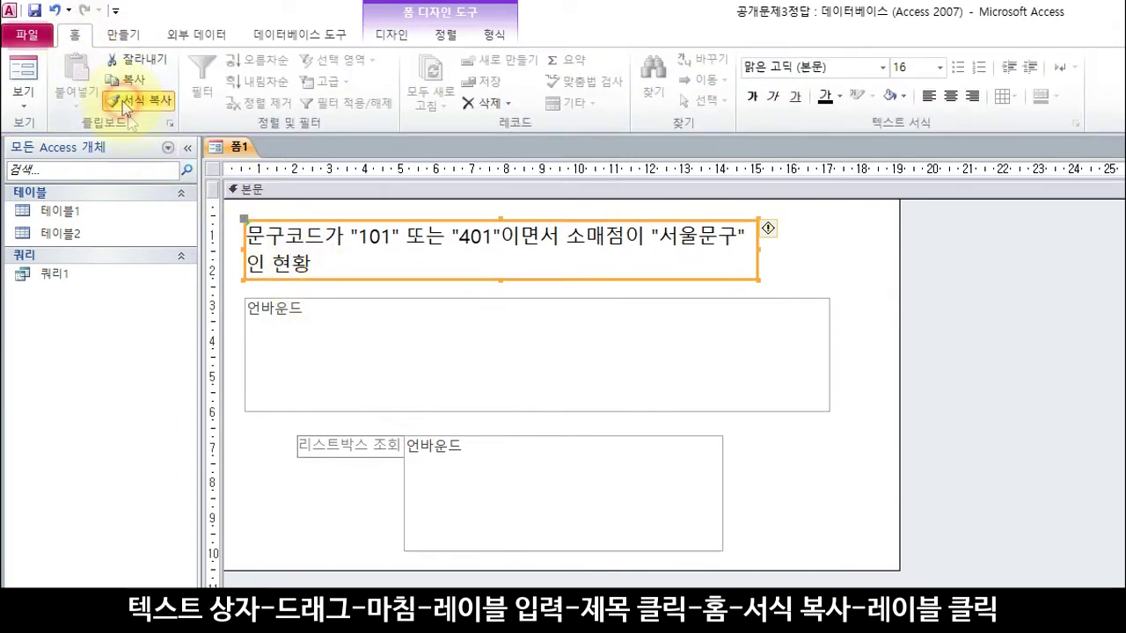
left_click(310, 447)
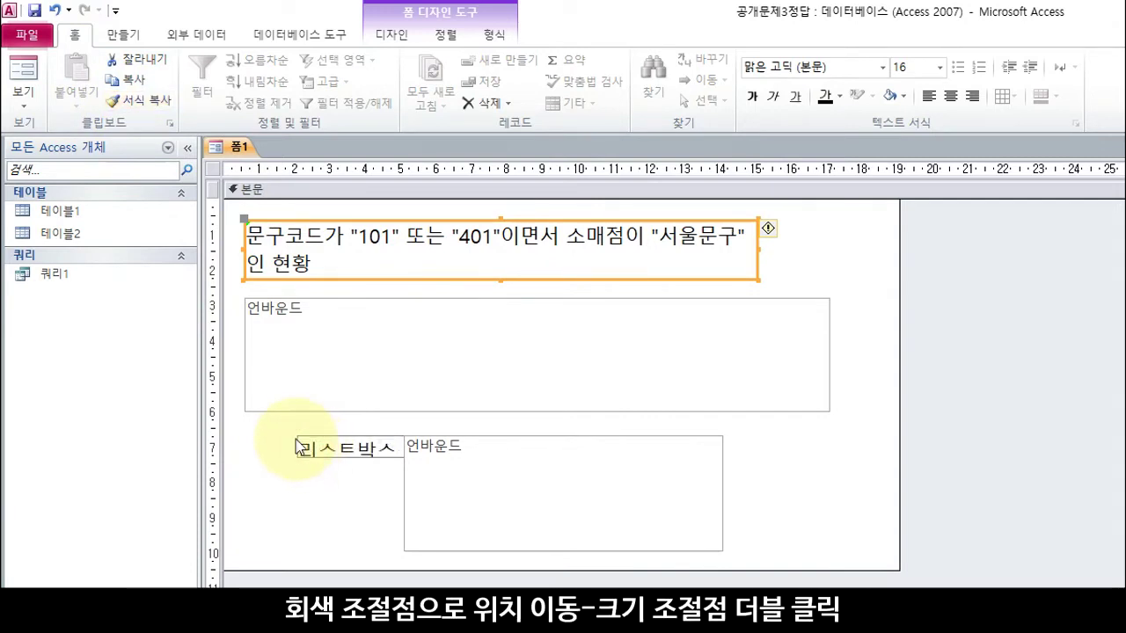
Step: Move the SQL label to the list box's lower-left corner, fit it to its text, and place the text box beneath it in a taller body
left_click(301, 443)
left_click_drag(298, 433, 245, 421)
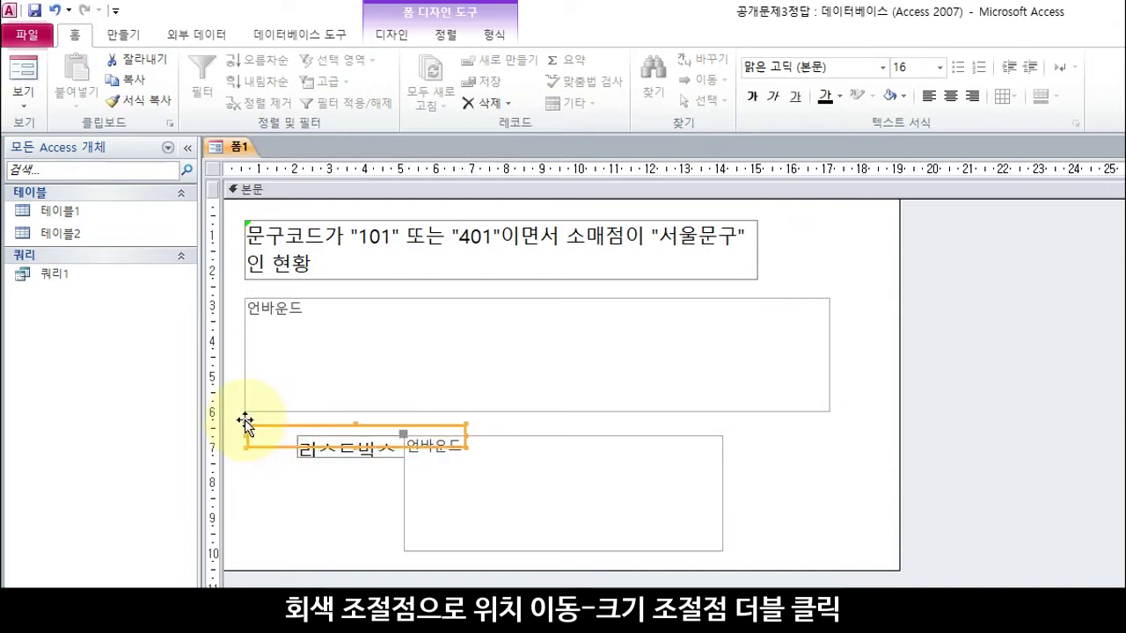
double_click(358, 447)
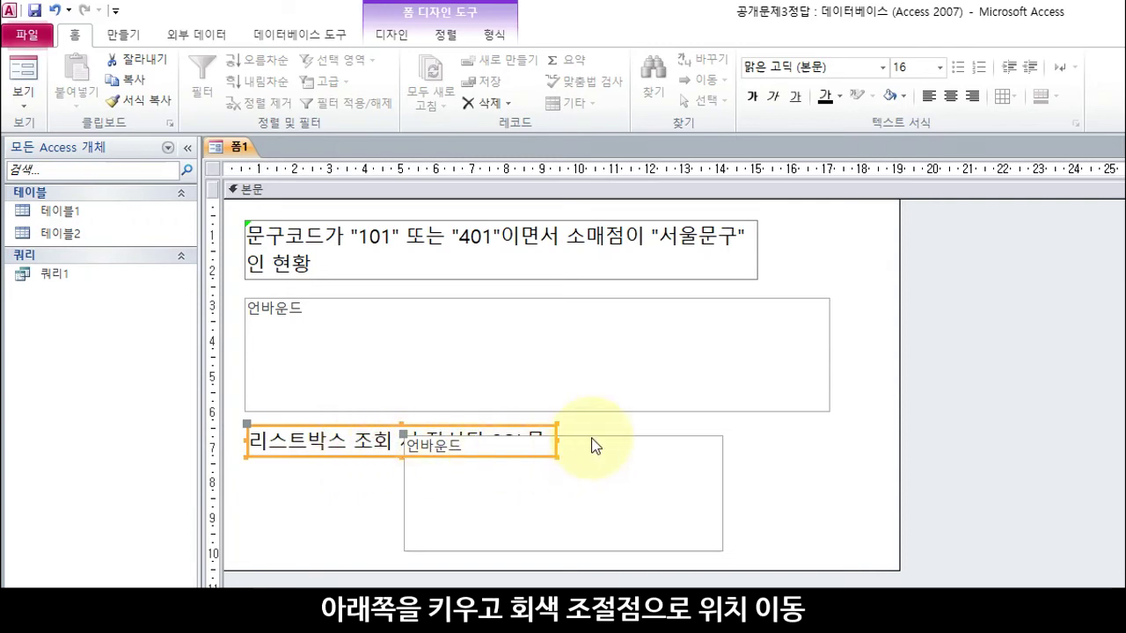
left_click_drag(534, 570, 533, 588)
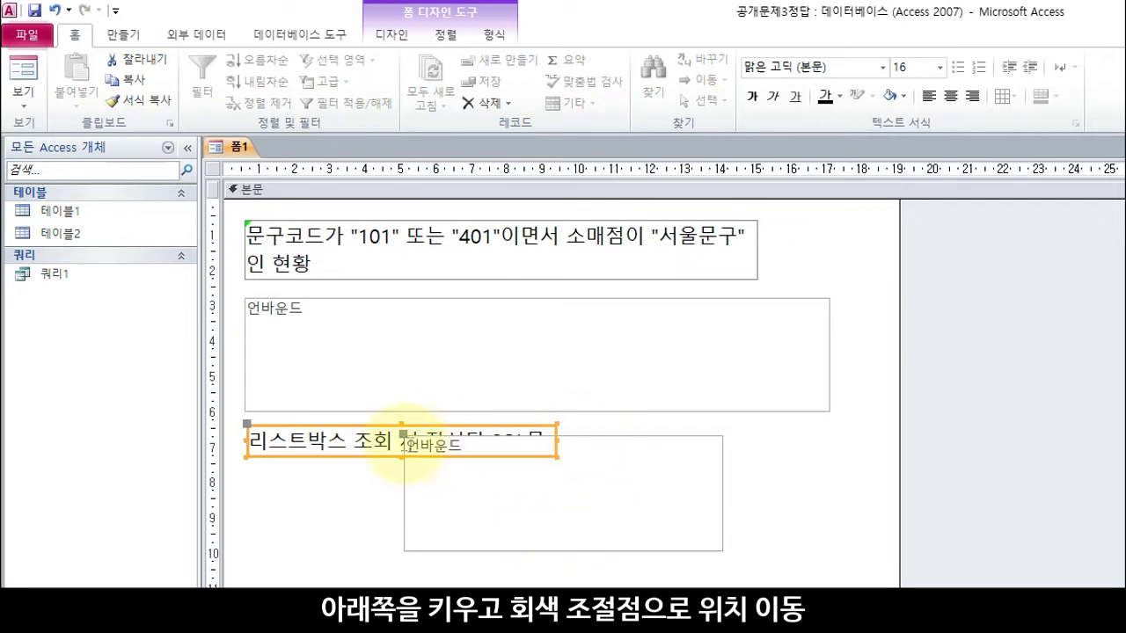
left_click_drag(404, 435, 292, 468)
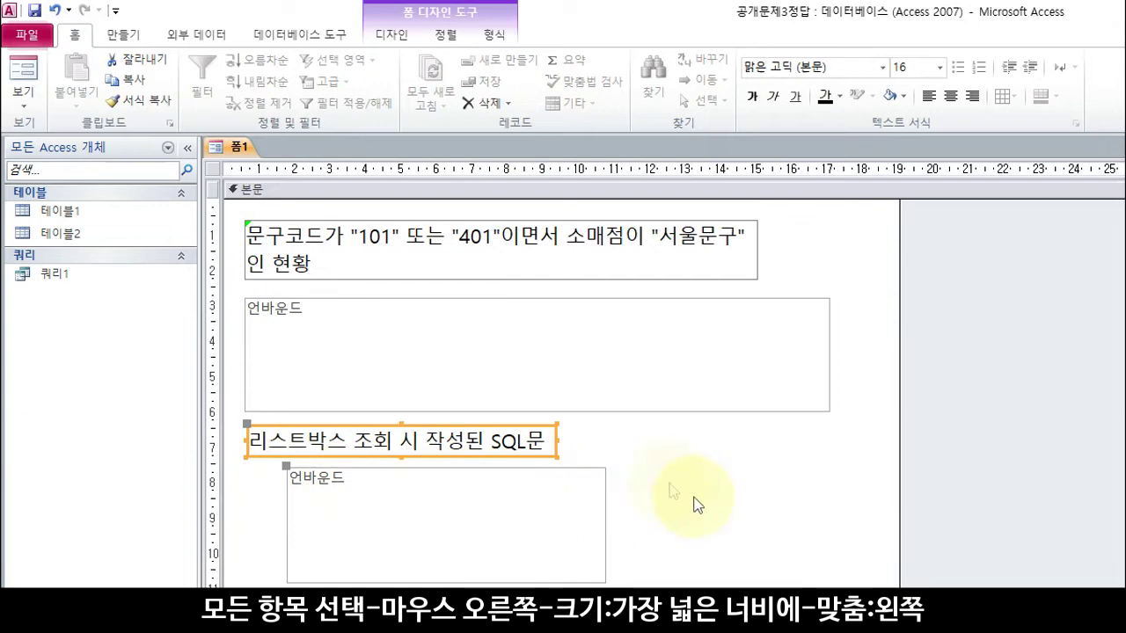
Step: Size all four form controls to the widest one and align them to the left
left_click_drag(804, 519, 234, 216)
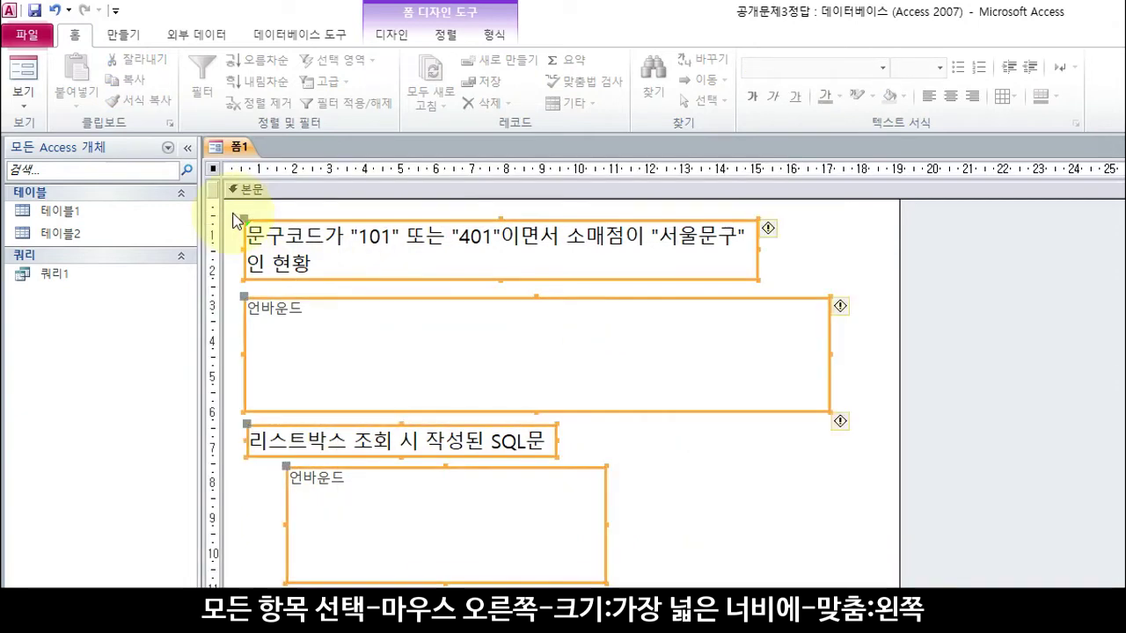
right_click(385, 343)
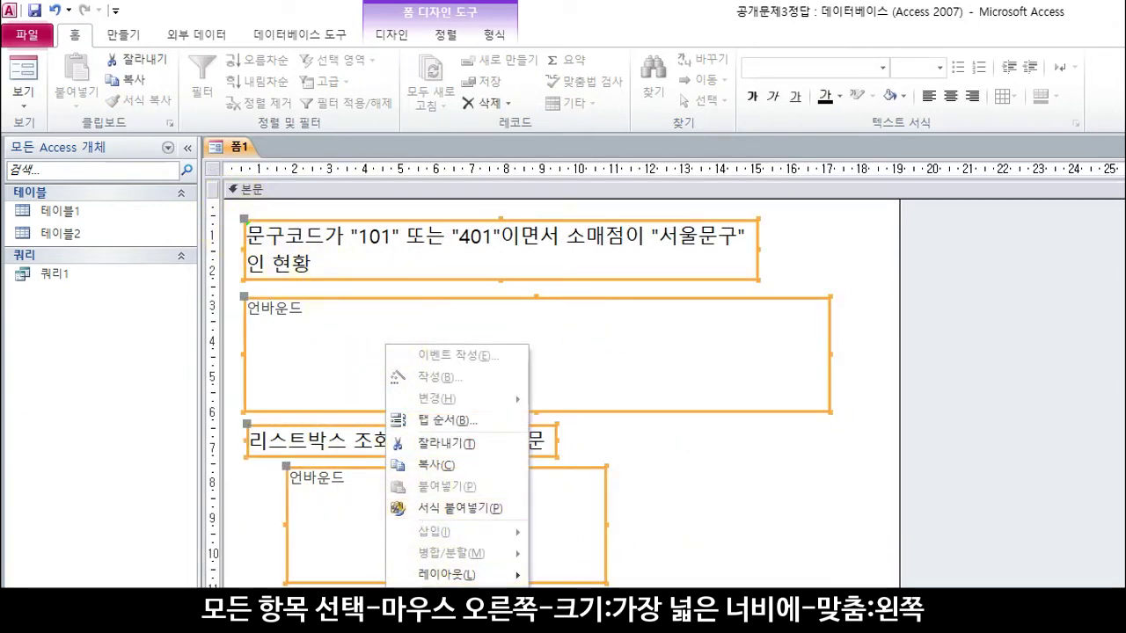
key("z")
key("w")
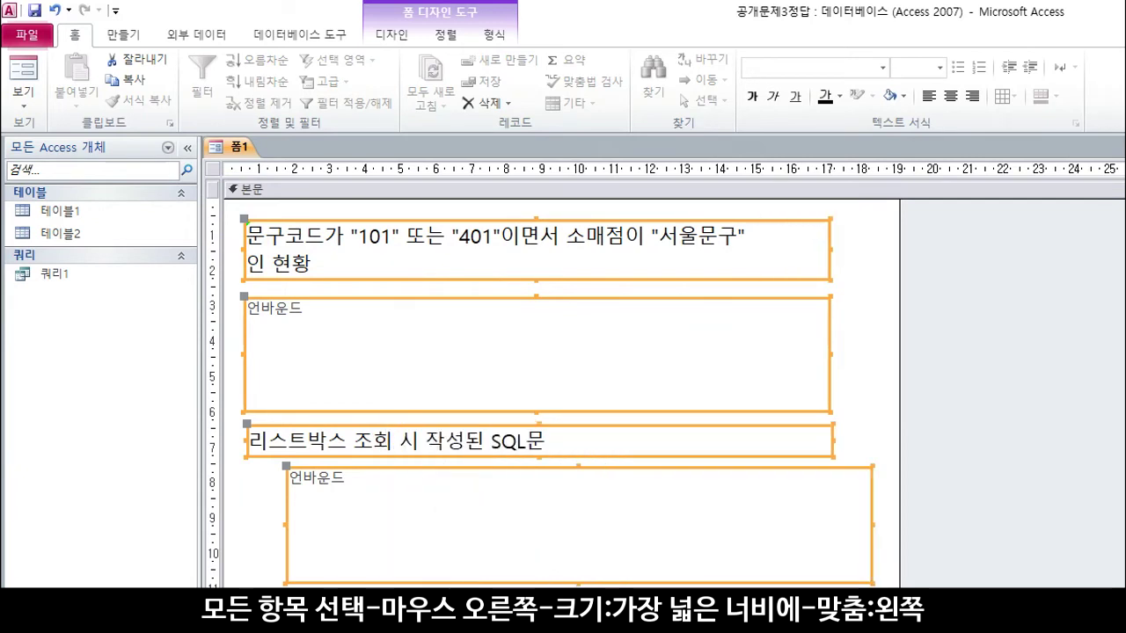
right_click(490, 347)
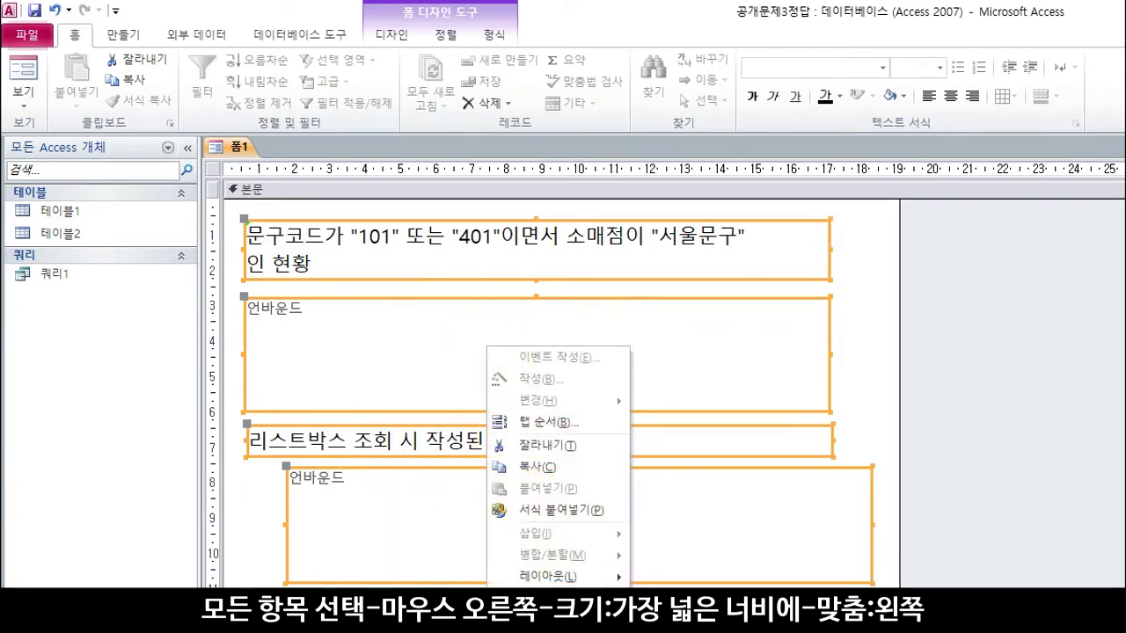
key("a")
key("l")
Step: Narrow the title label by pulling its left edge in to about 1.5 on the ruler
left_click(231, 248)
left_click(251, 246)
left_click_drag(245, 248, 279, 252)
Step: Turn on the list box's column headings (열 이름: 예) and set its border color to 검정 텍스트
left_click(322, 303)
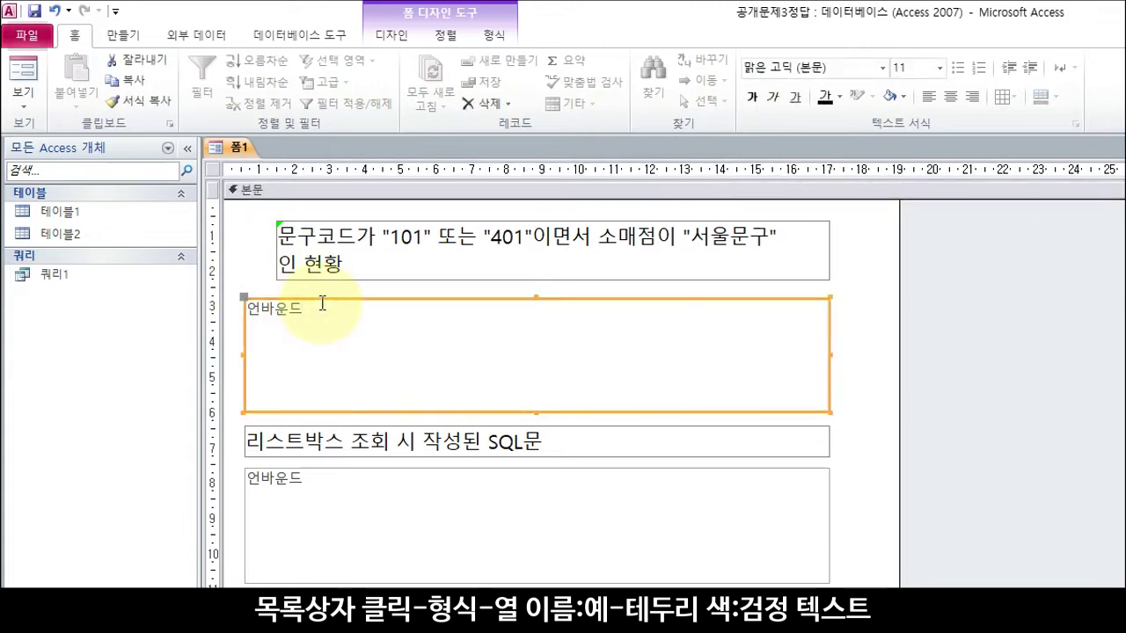
double_click(322, 304)
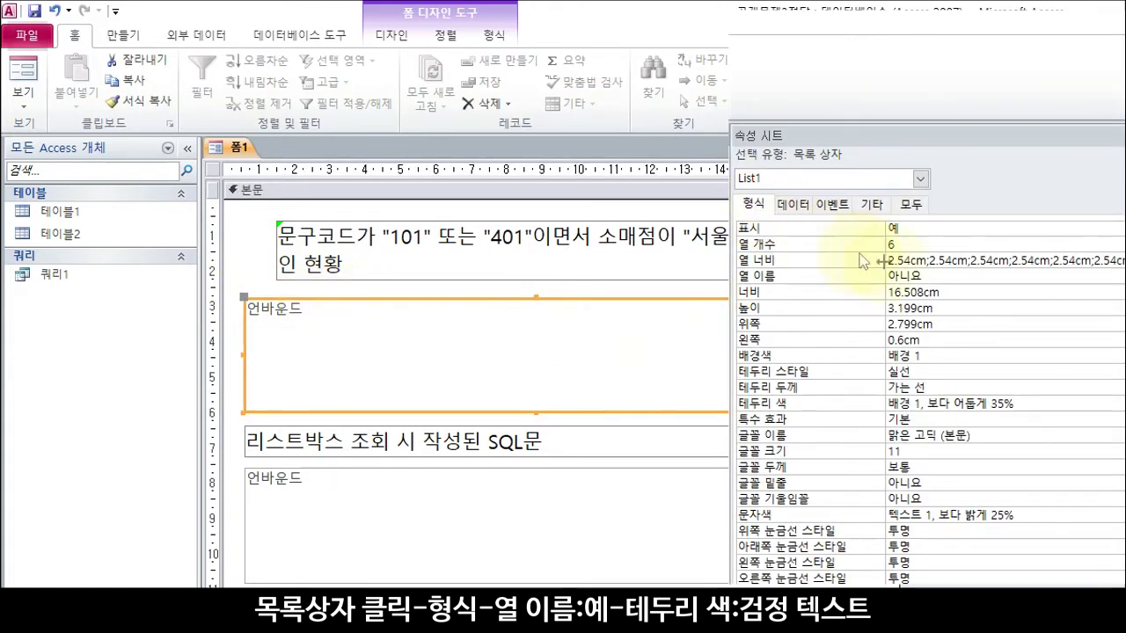
left_click(919, 277)
left_click(906, 291)
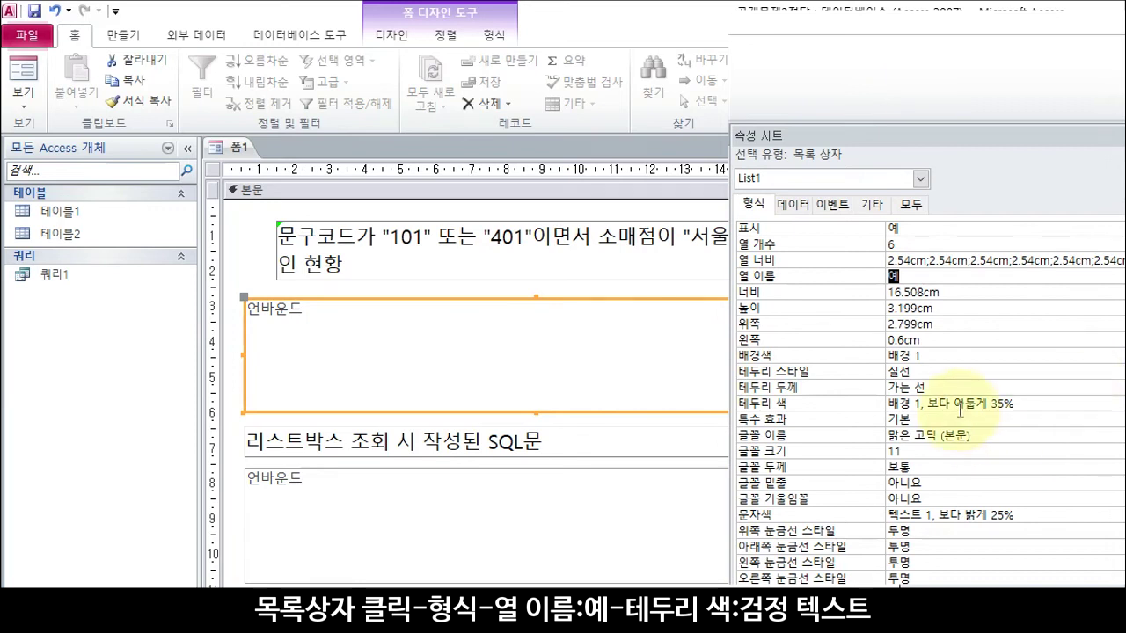
left_click(1121, 404)
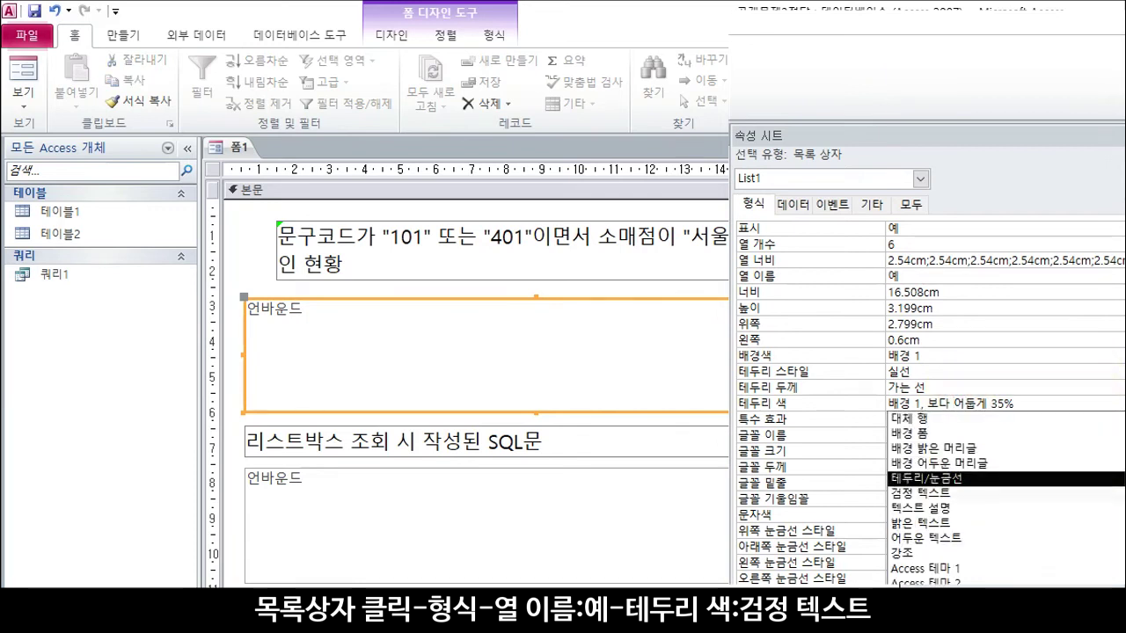
left_click(919, 494)
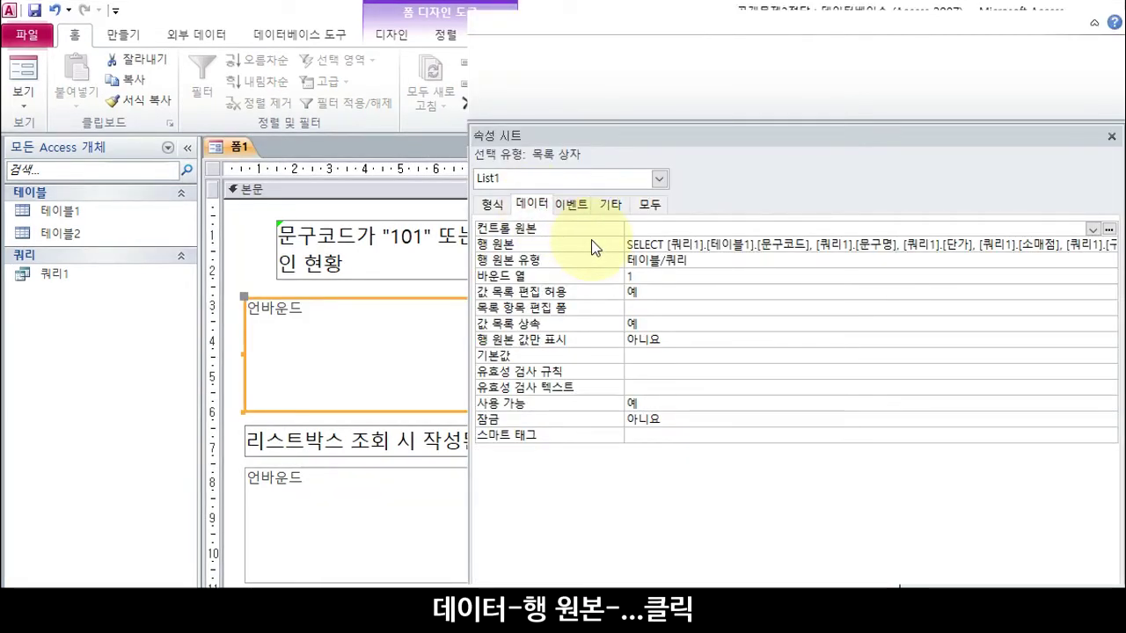
Step: Filter the list box's row source query to 문구코드 101 or 401 and 소매점 서울문구, and close it saving the change
left_click(593, 249)
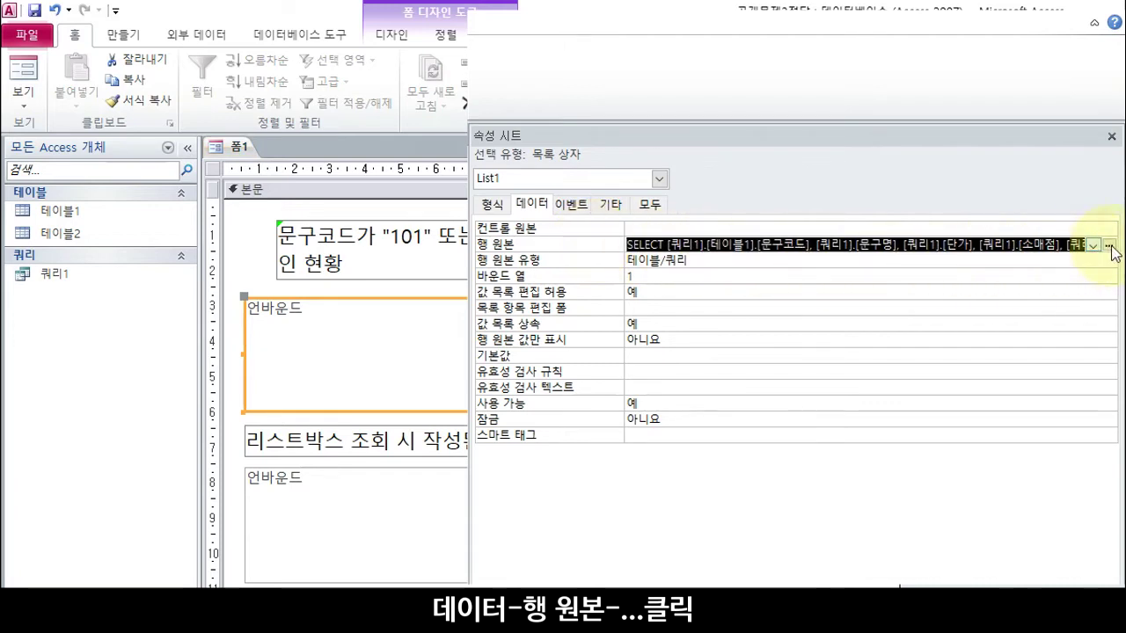
left_click(1110, 244)
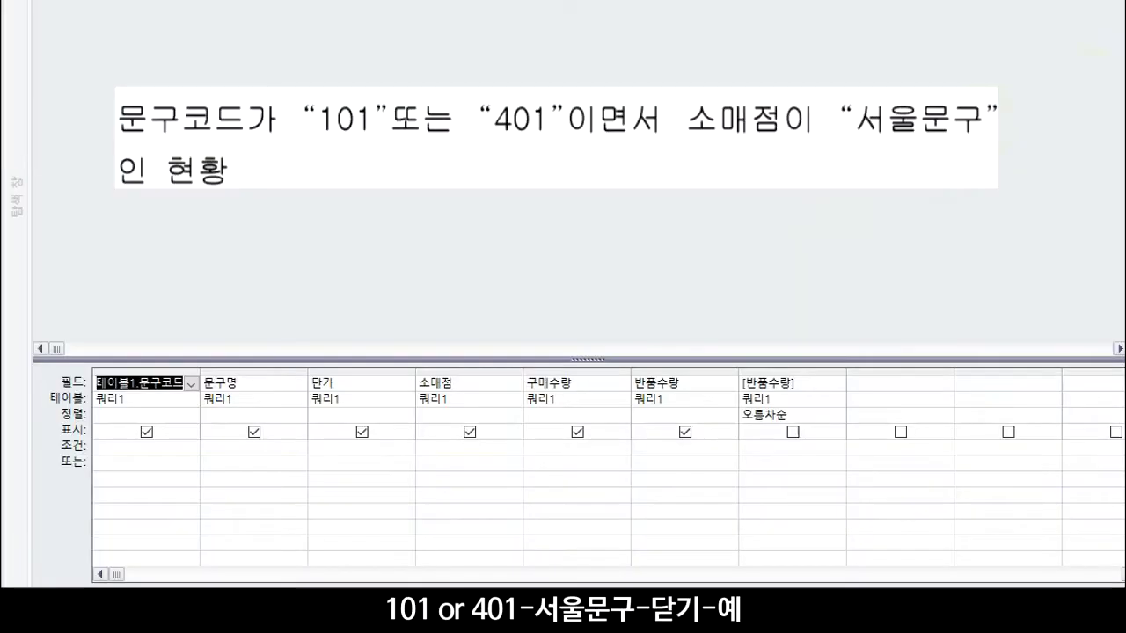
left_click(141, 448)
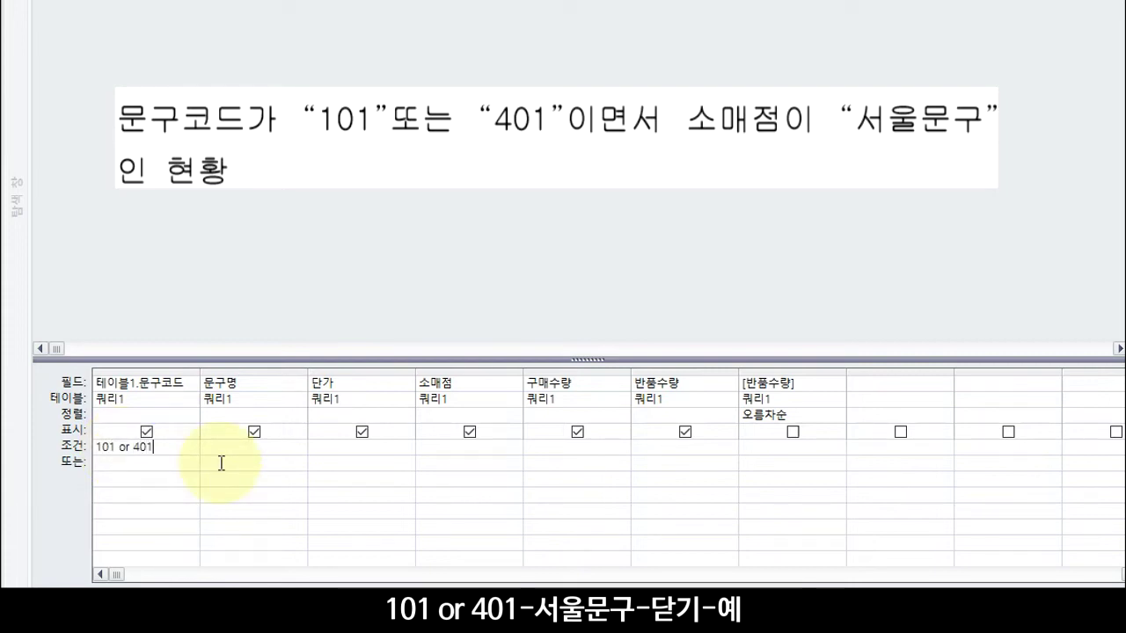
left_click(449, 452)
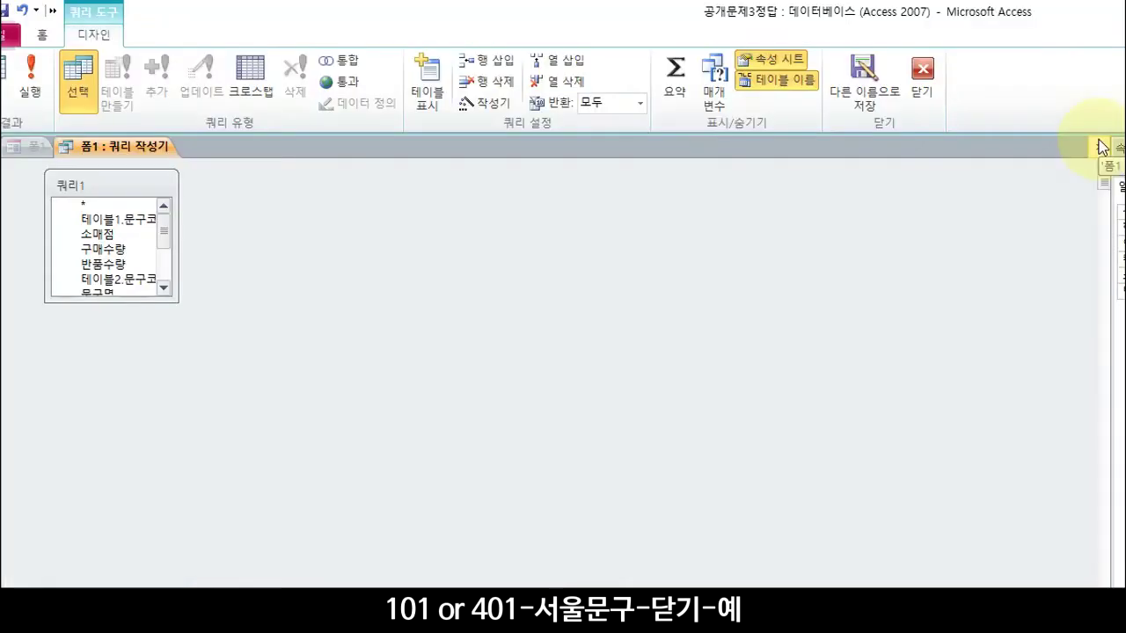
left_click(1098, 146)
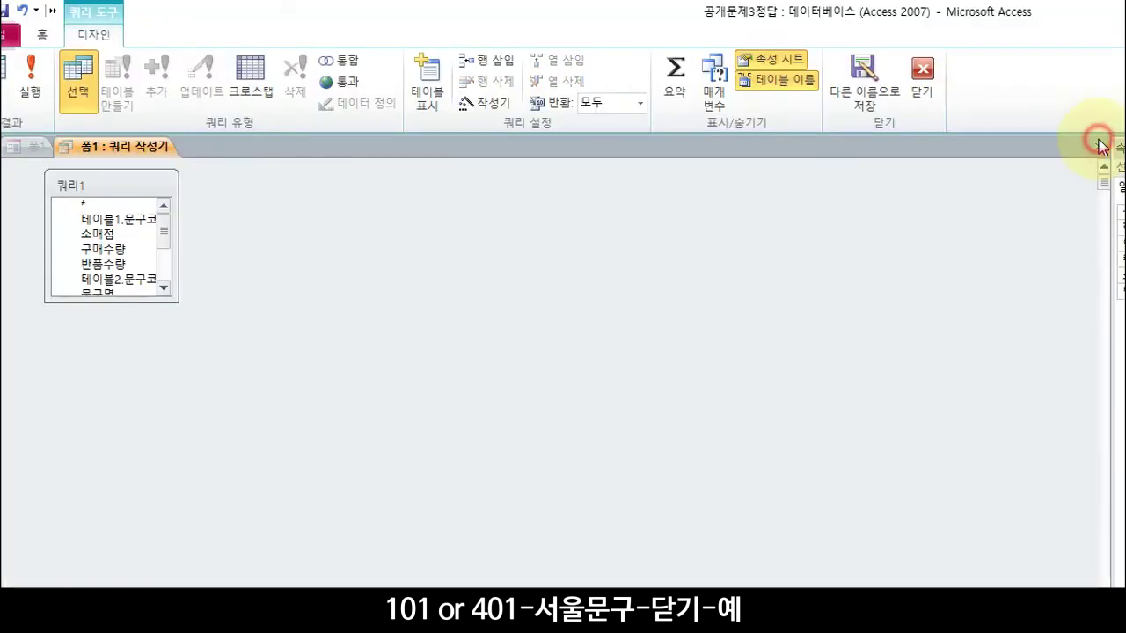
left_click(750, 556)
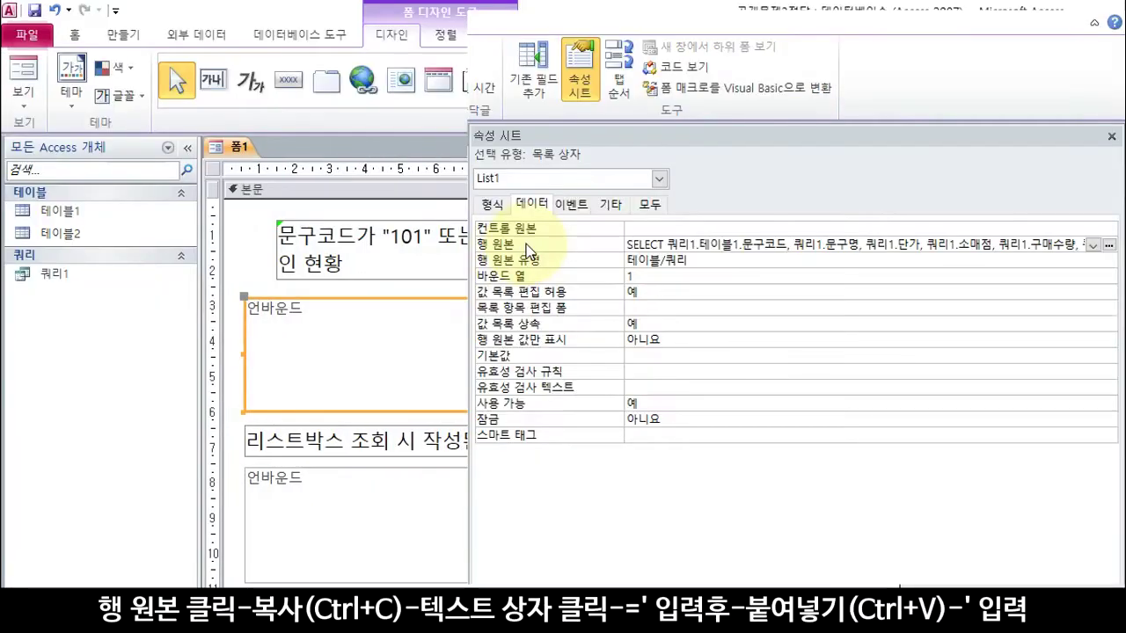
Step: Copy the list box's row source SQL into the unbound text box as a quoted expression starting with =' and ending with '
left_click(526, 246)
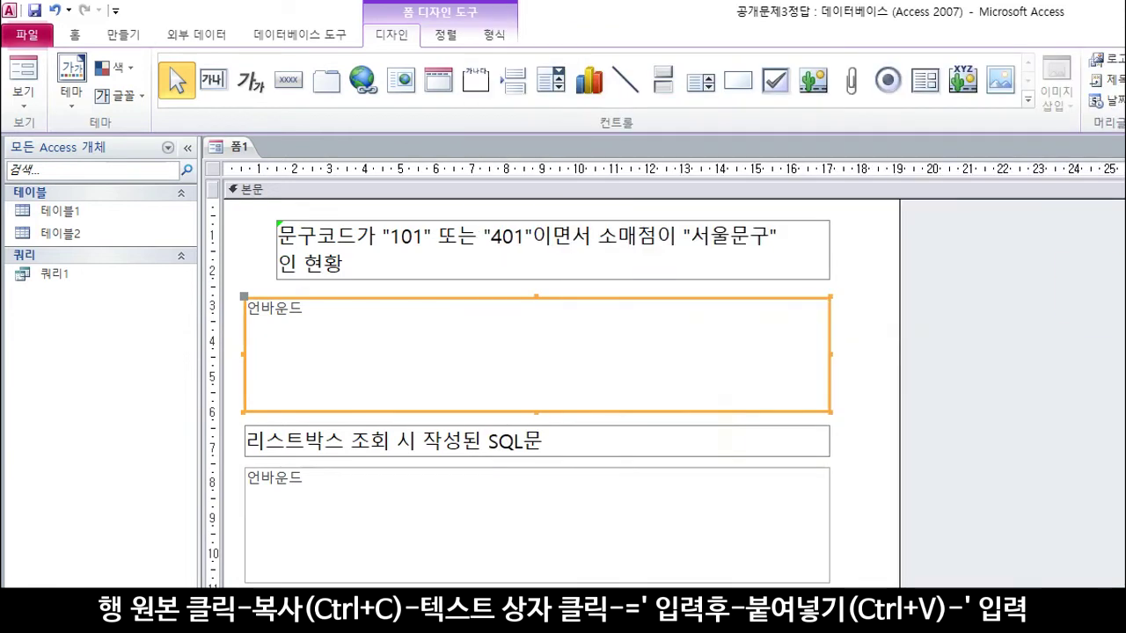
left_click(373, 501)
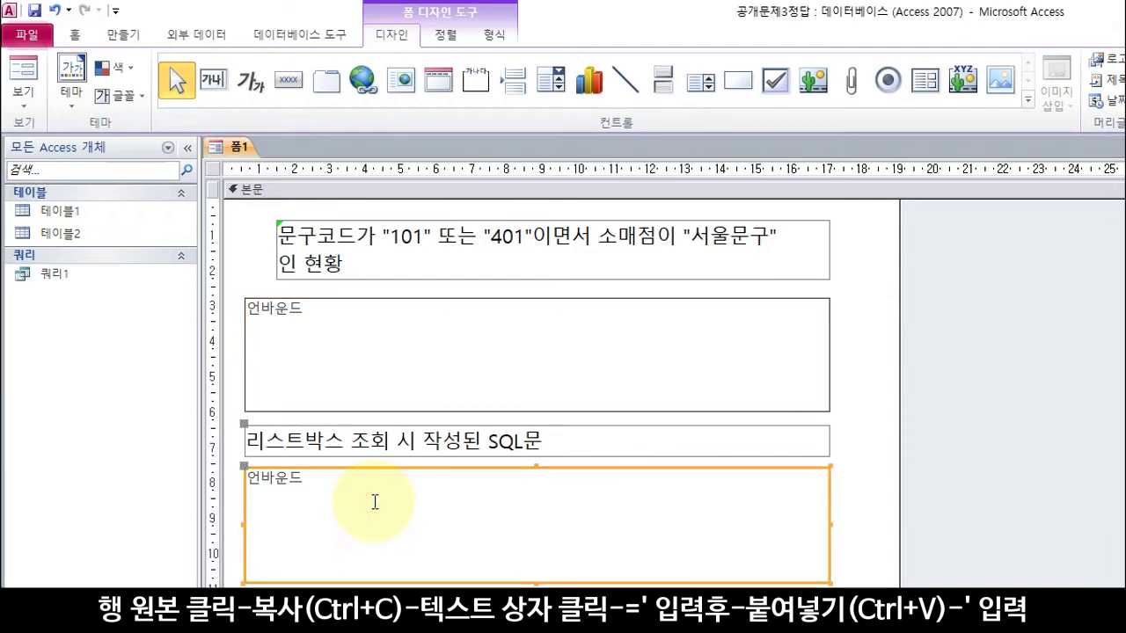
type("=")
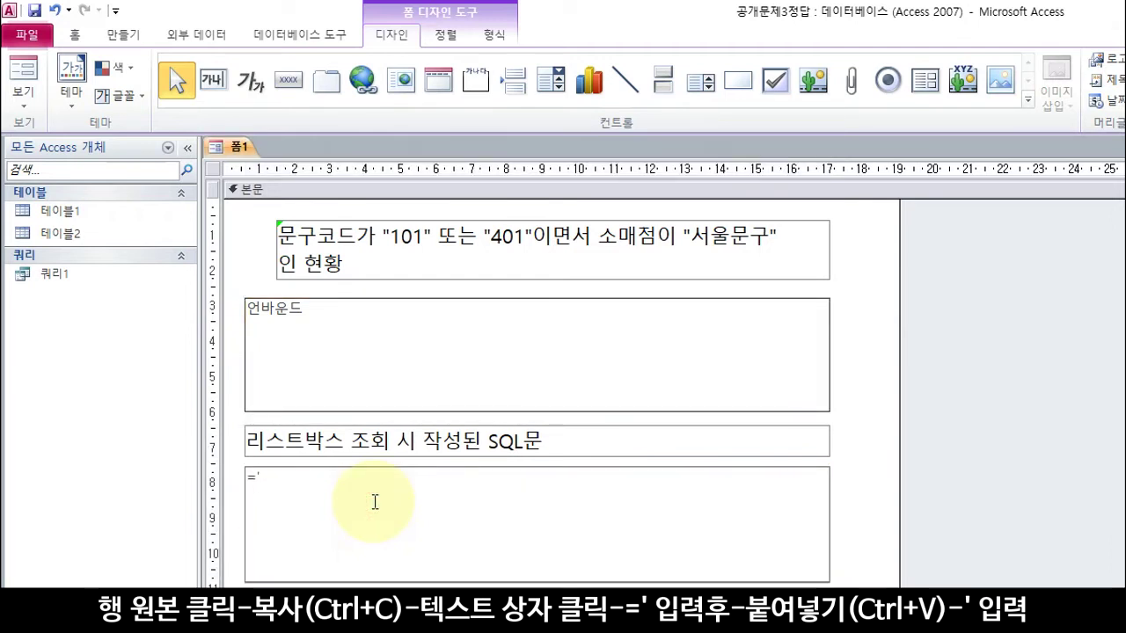
type("'")
type("SELECT 쿼리1.테이블1.문구코드, 쿼리1.문구명, 쿼리1.단가, 쿼리1.소매점, 쿼리1.구매수량, 쿼리1.반품수량 FROM 쿼리1 WHERE (((쿼리1.테이블1.문구코드)=101 Or (쿼리1.테이블1.문구코드)=401) AND ((쿼리1.소매점)=\"서울문구\")) ORDER BY 쿼리1.[반품수량];")
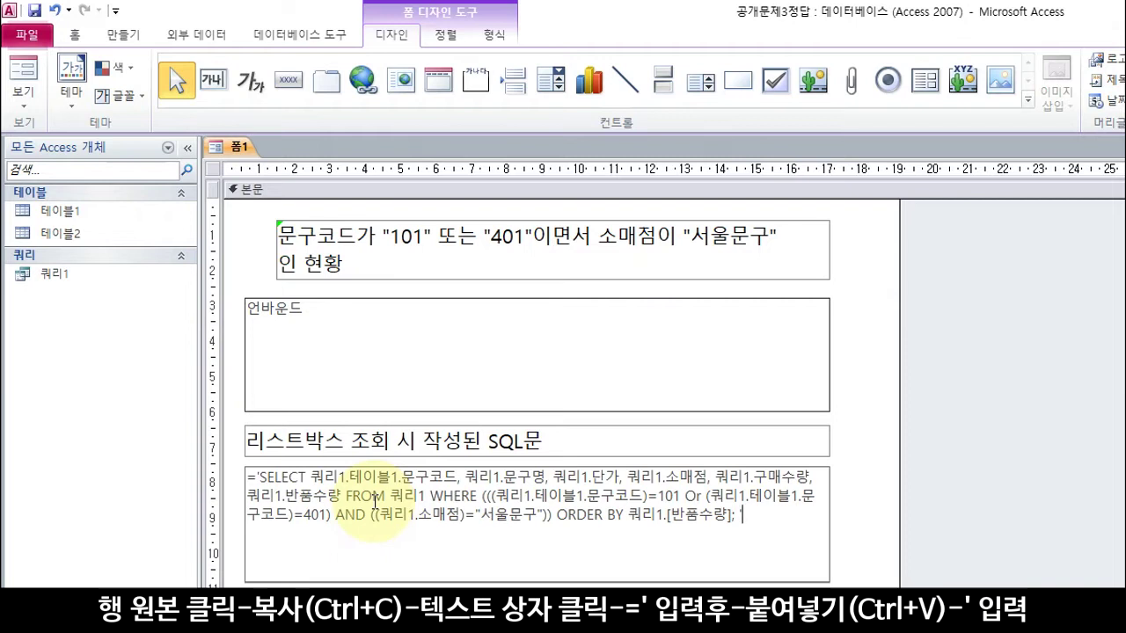
type("'")
Step: Format the SQL text box with black text and a black dashed outline
left_click(830, 480)
left_click(497, 36)
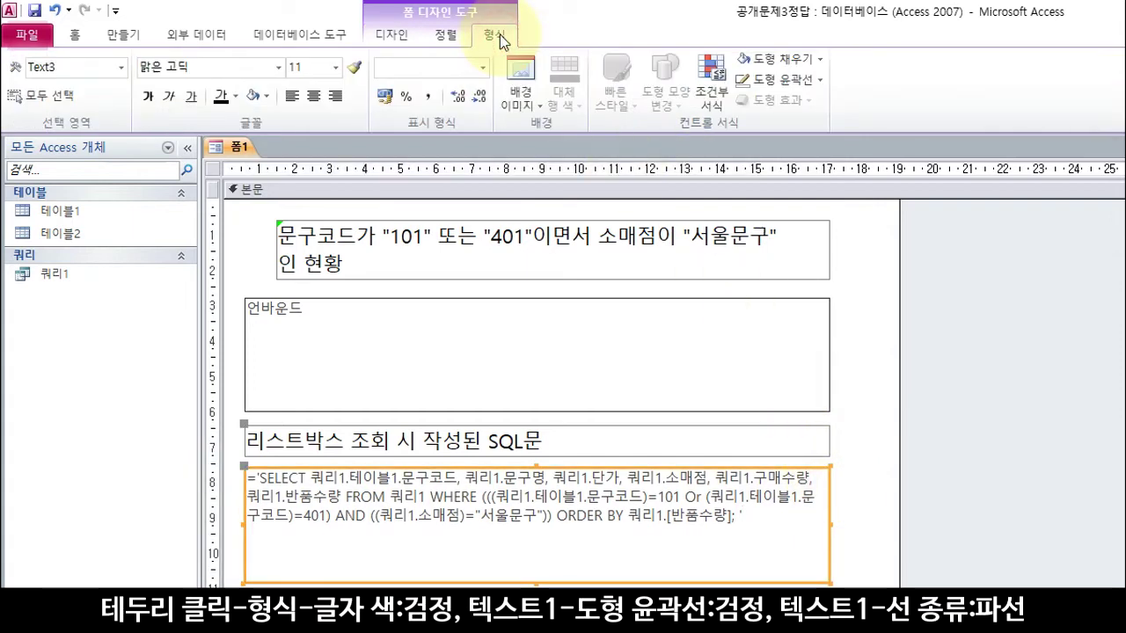
left_click(221, 99)
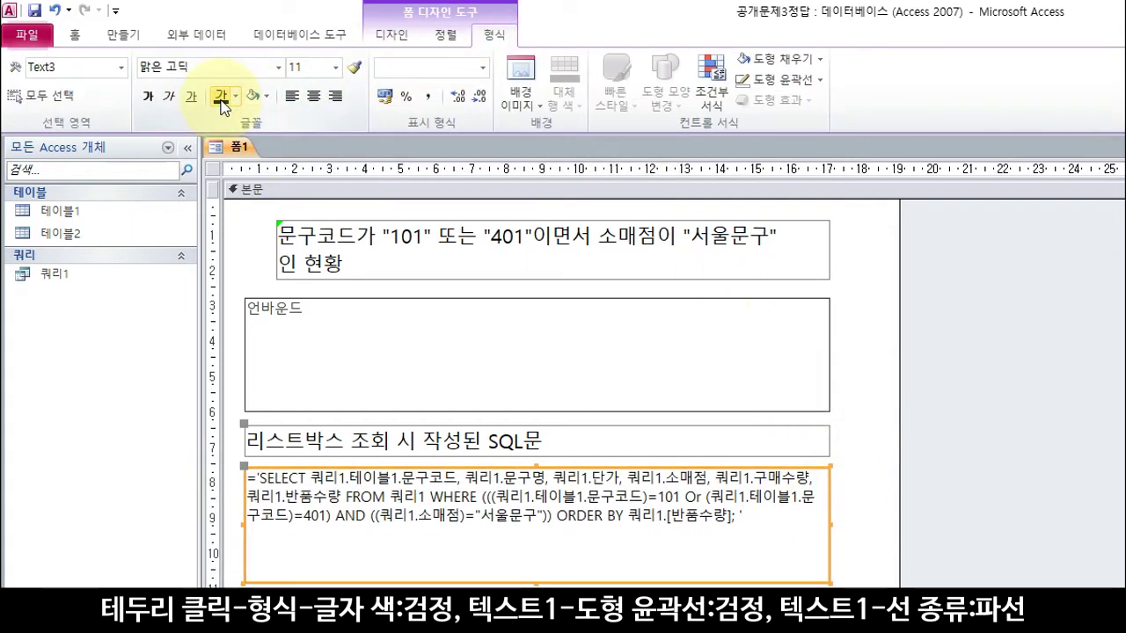
left_click(786, 91)
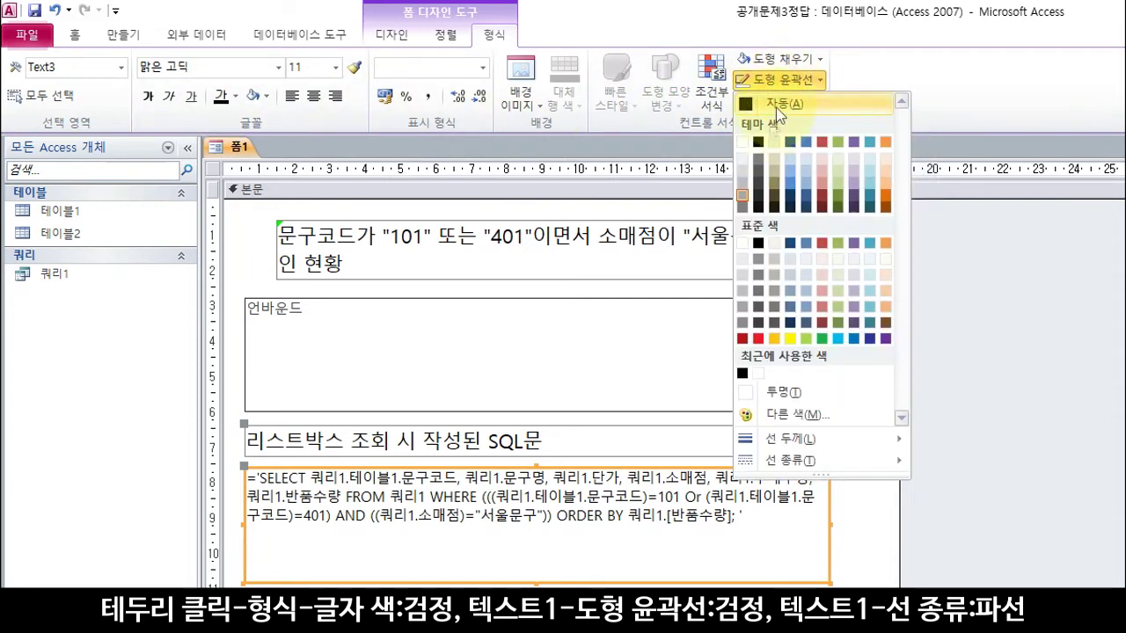
left_click(761, 143)
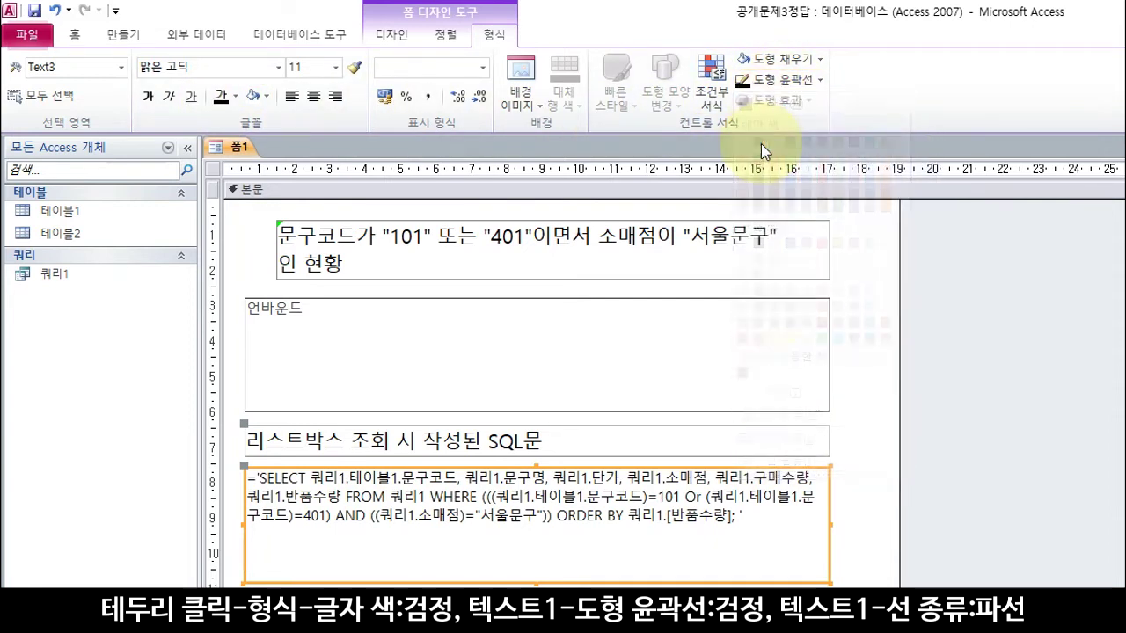
left_click(786, 79)
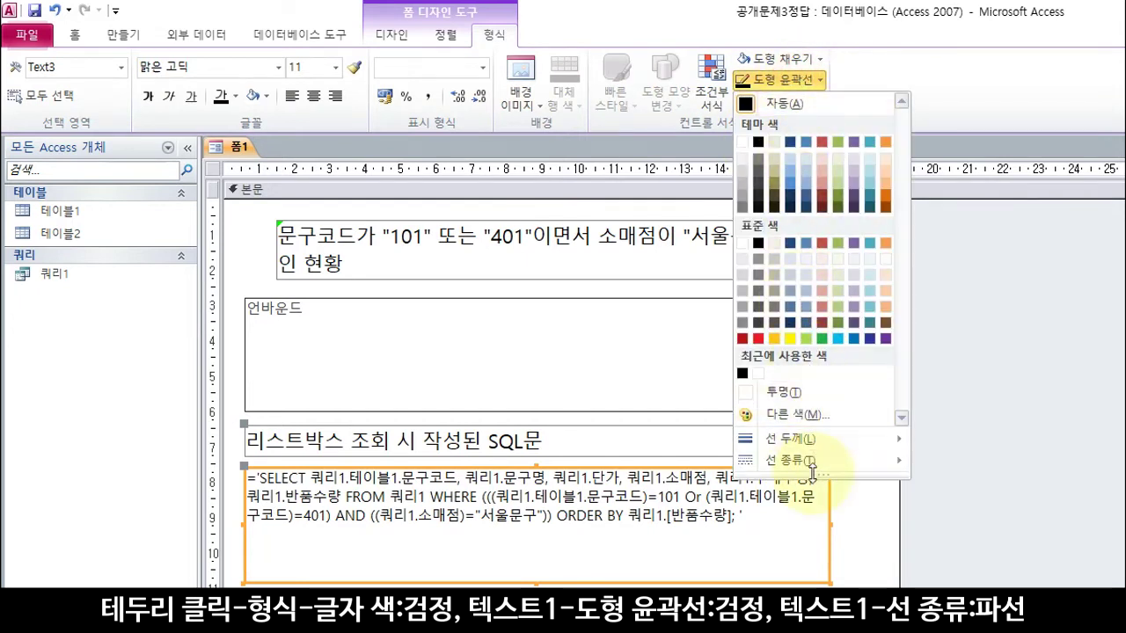
mouse_move(836, 460)
left_click(935, 482)
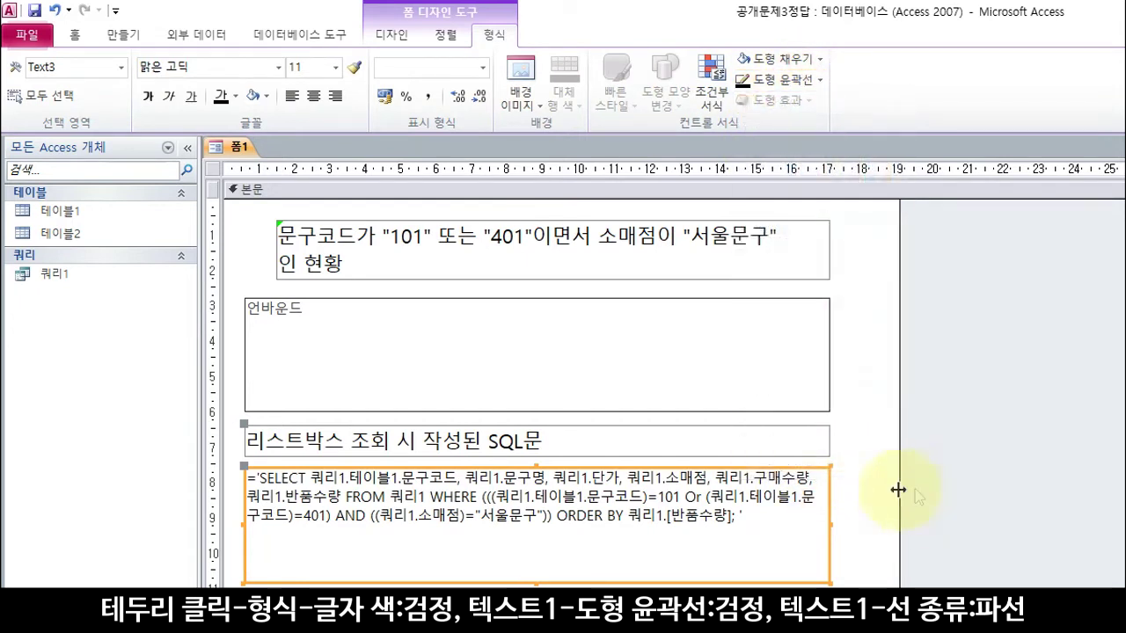
left_click(855, 514)
Step: Set the list box's font color to black
left_click(829, 364)
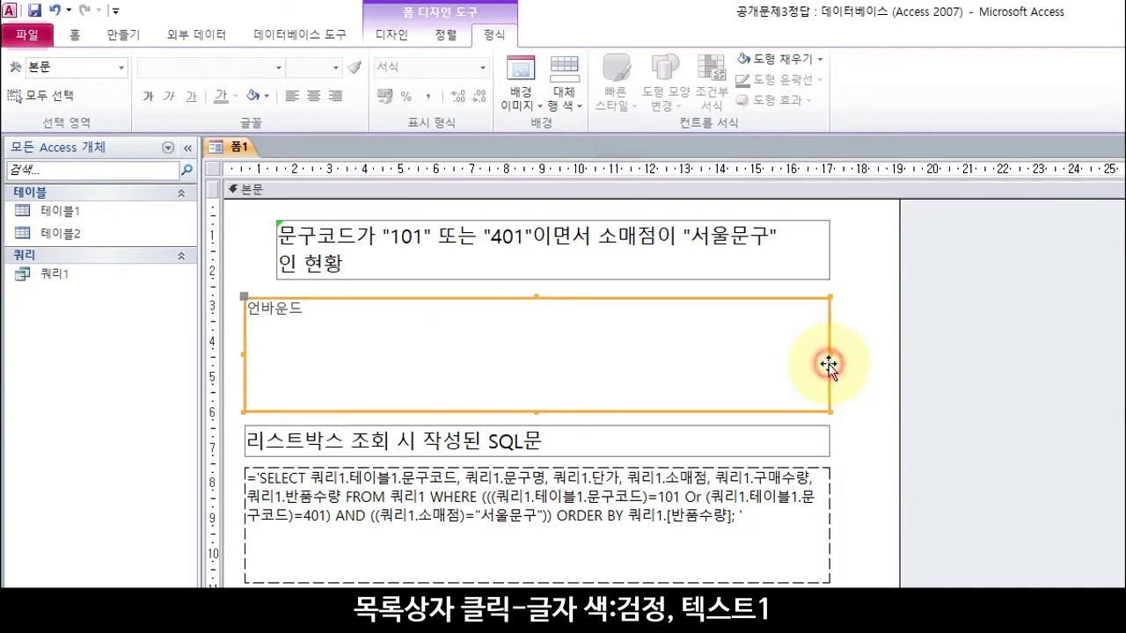
left_click(220, 95)
left_click(867, 437)
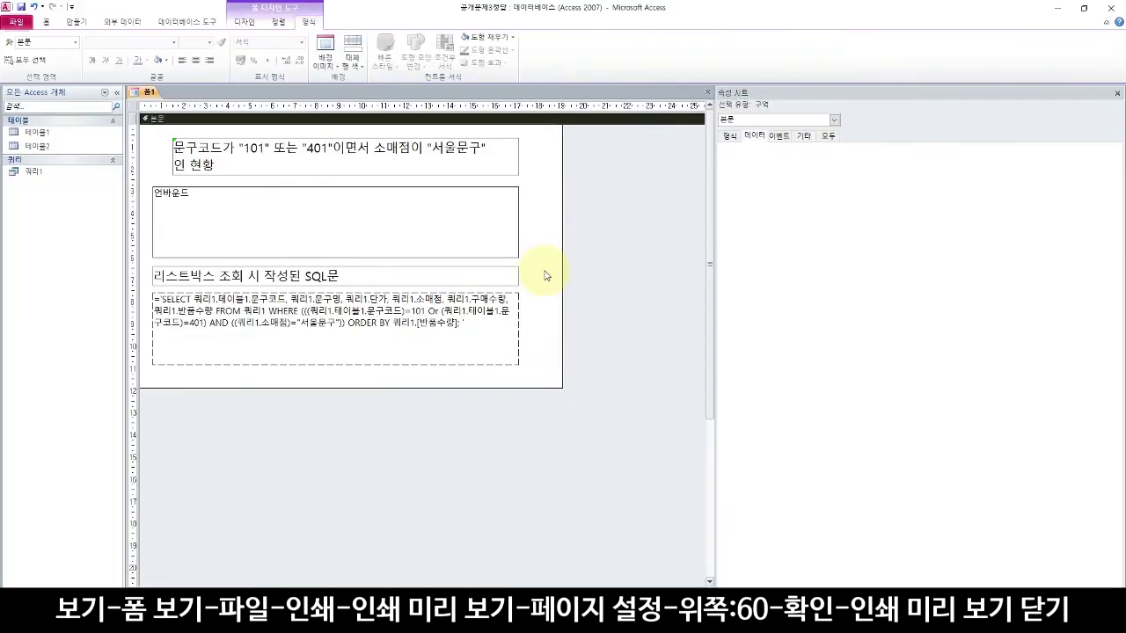
Step: Show the form in form view and, from its print preview, set the top page margin to 60 mm and close the preview
left_click(47, 22)
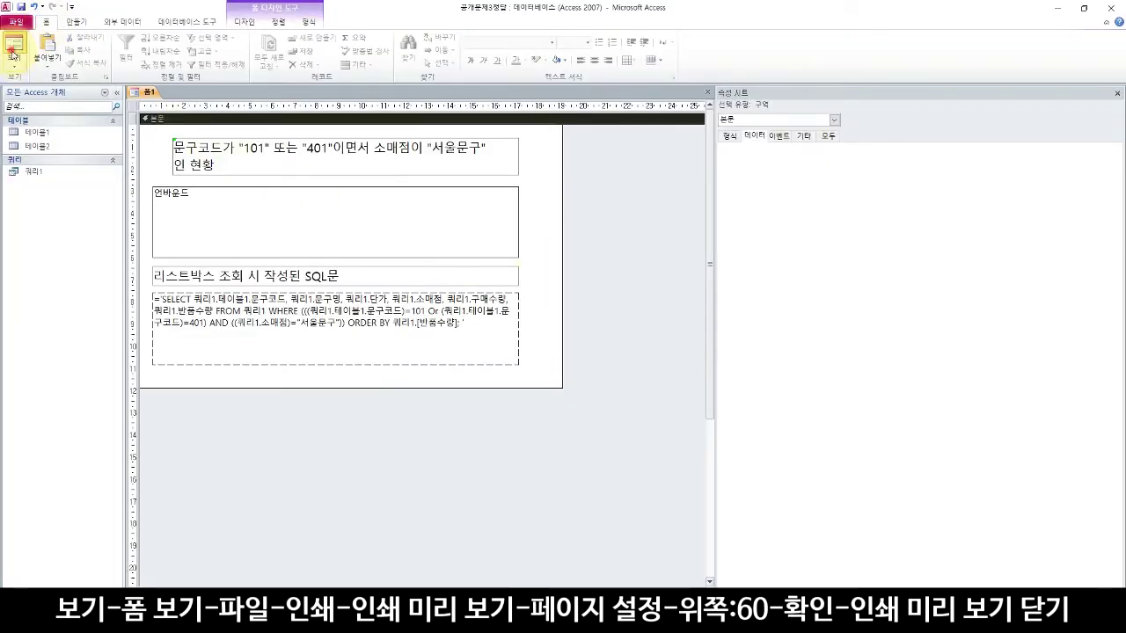
left_click(12, 52)
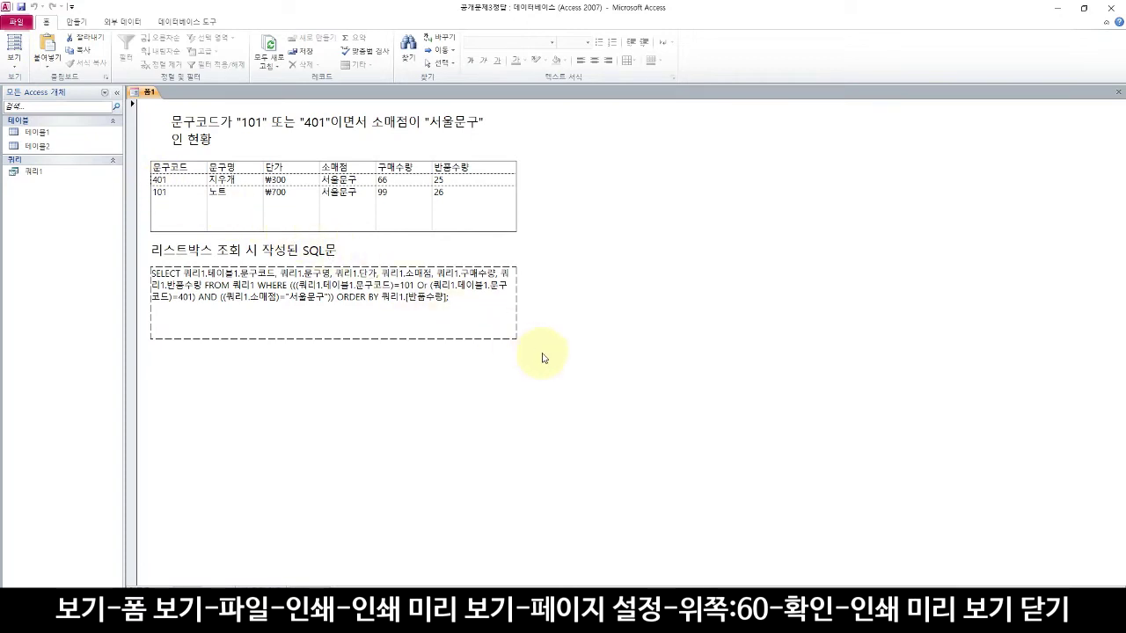
left_click(16, 21)
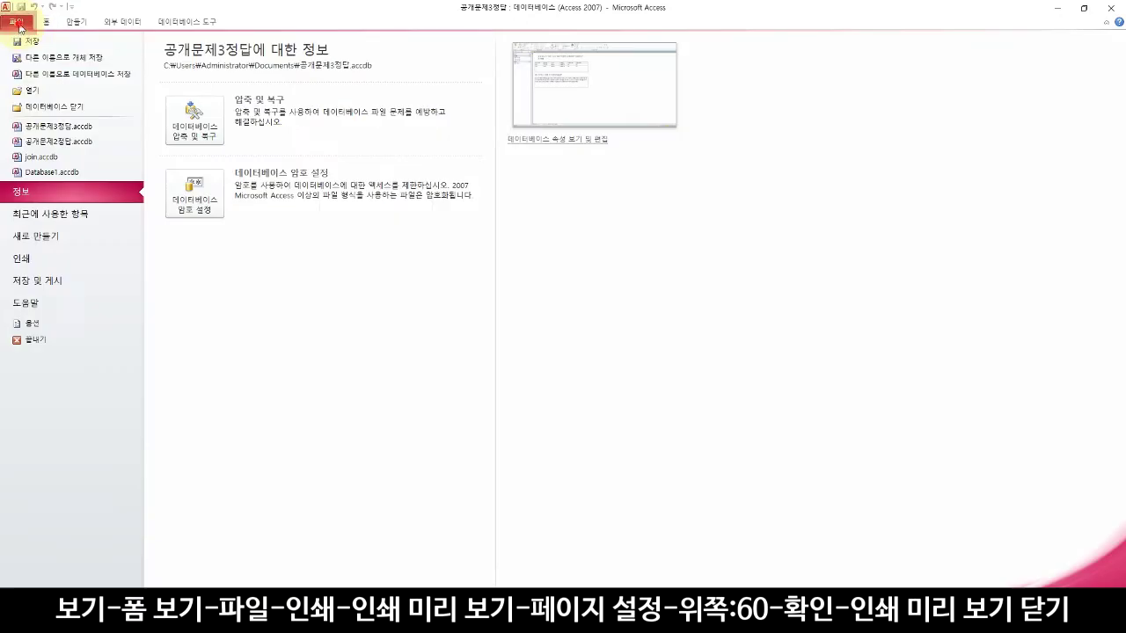
left_click(24, 259)
left_click(188, 190)
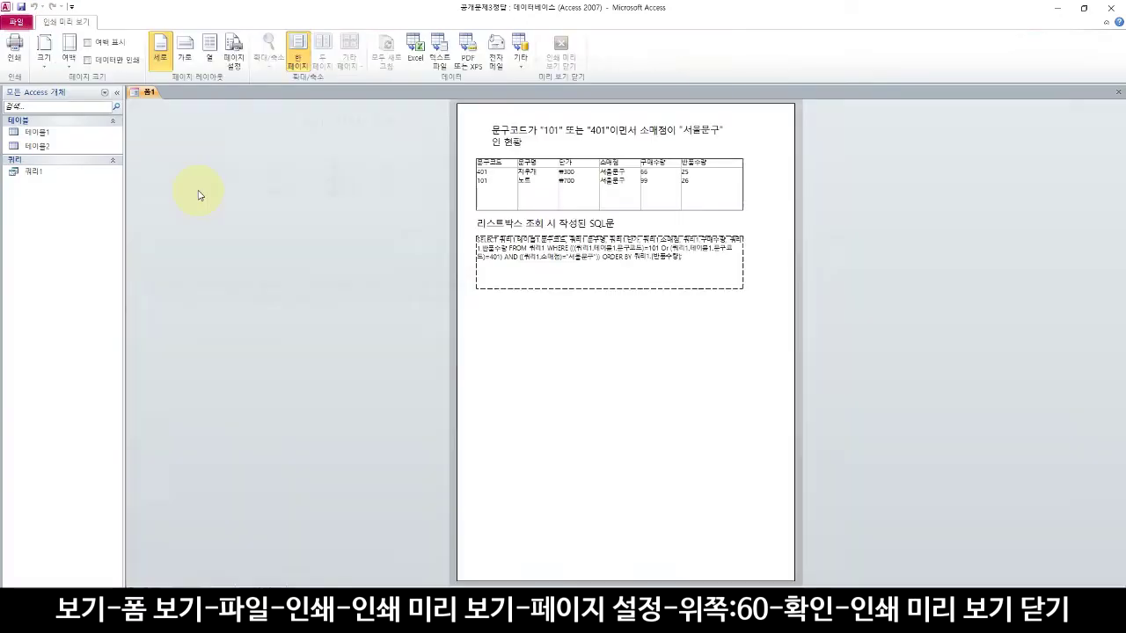
left_click(234, 56)
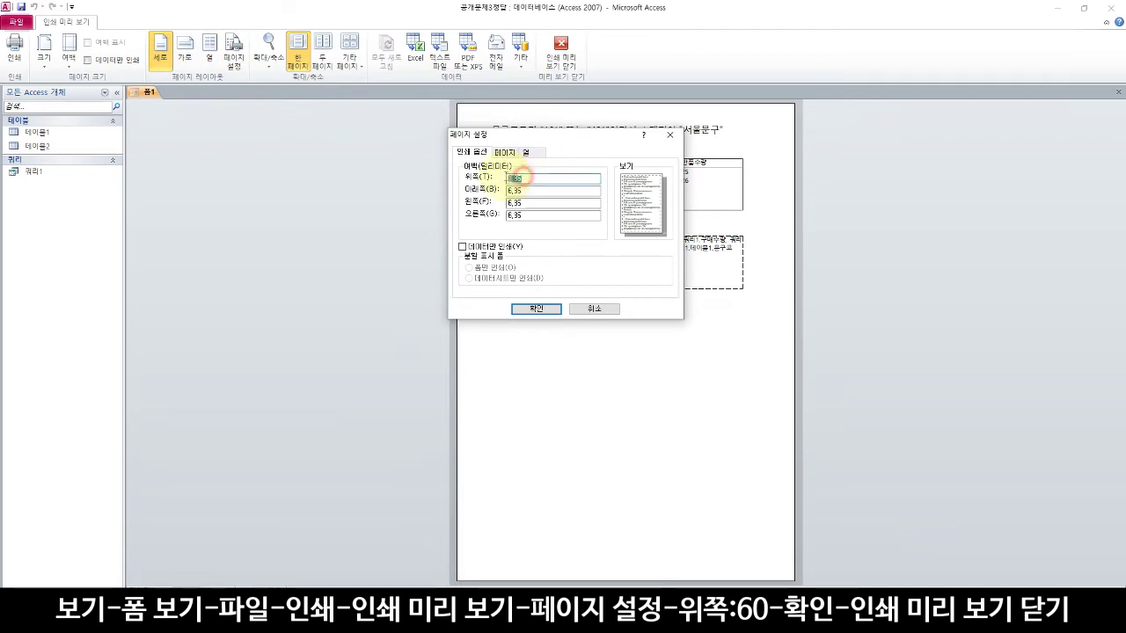
type("60")
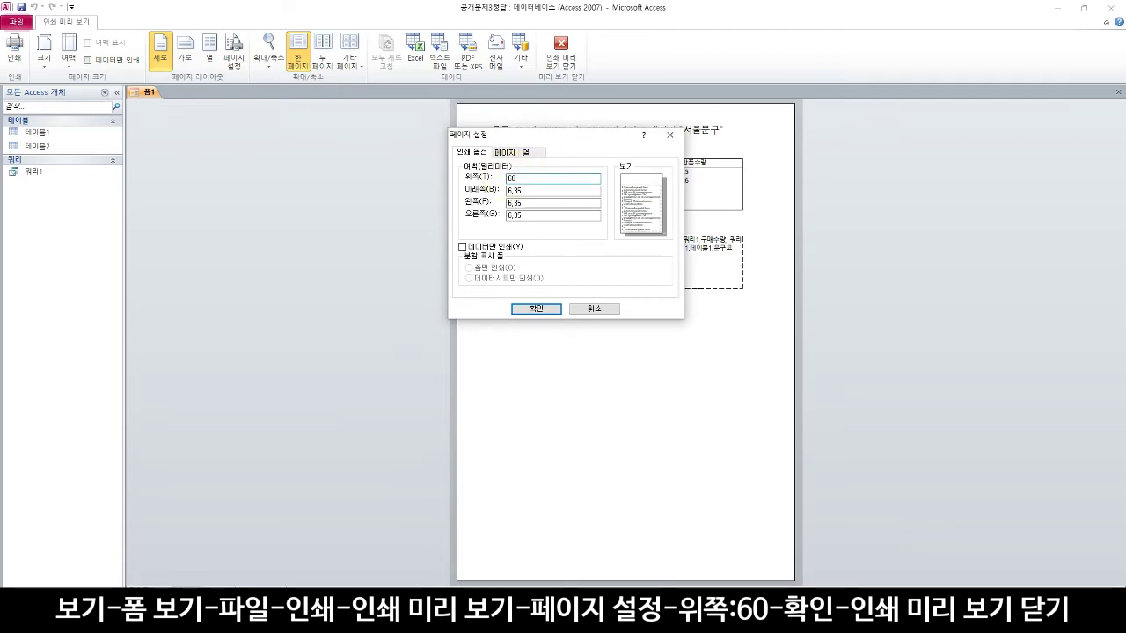
left_click(527, 308)
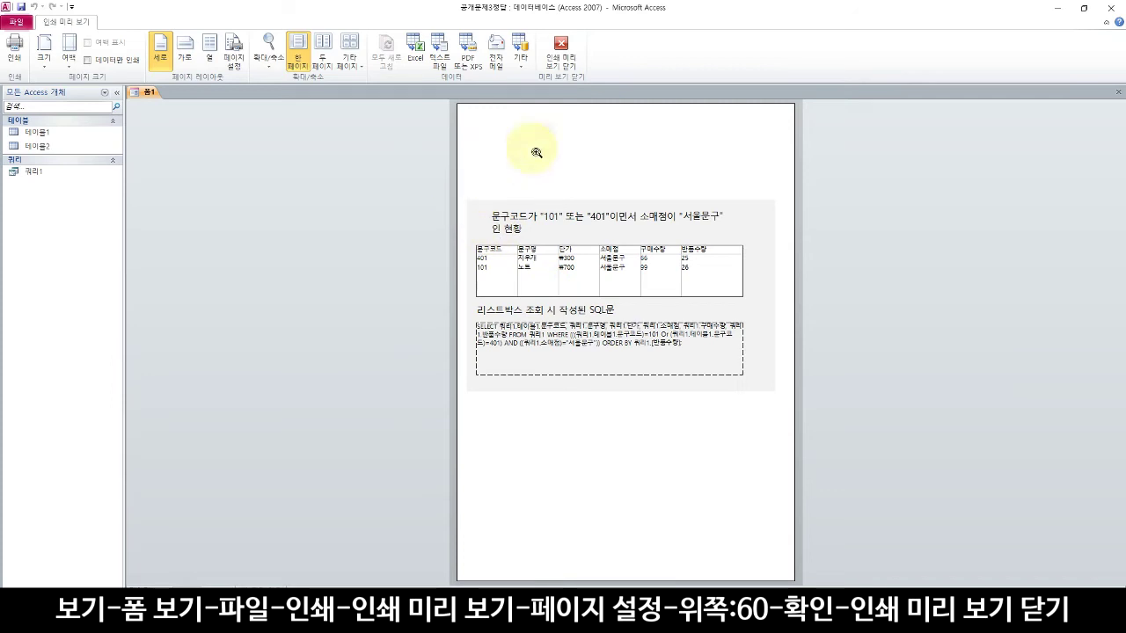
left_click(564, 65)
Step: Return the form to design view and set the body section's alternate row color to 색 없음
left_click(14, 63)
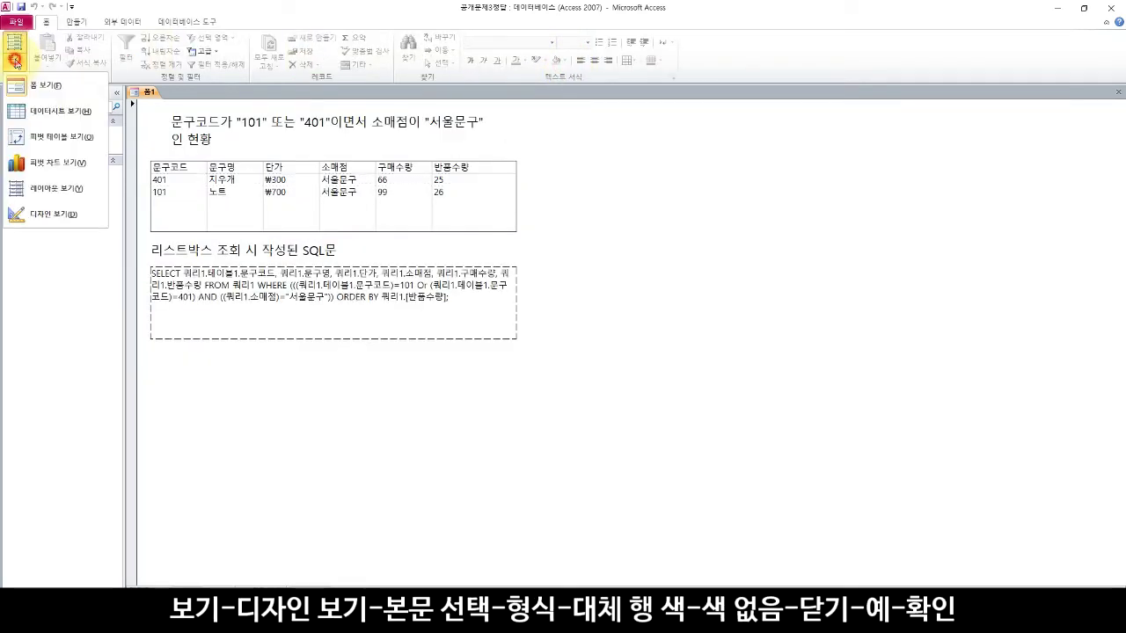
left_click(53, 217)
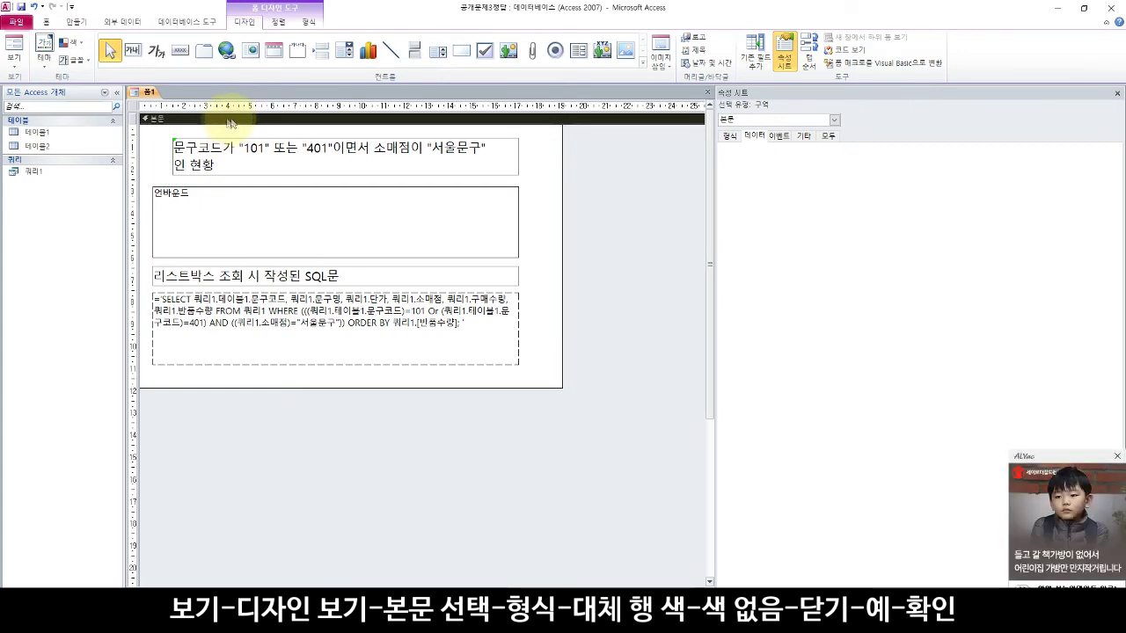
left_click(309, 23)
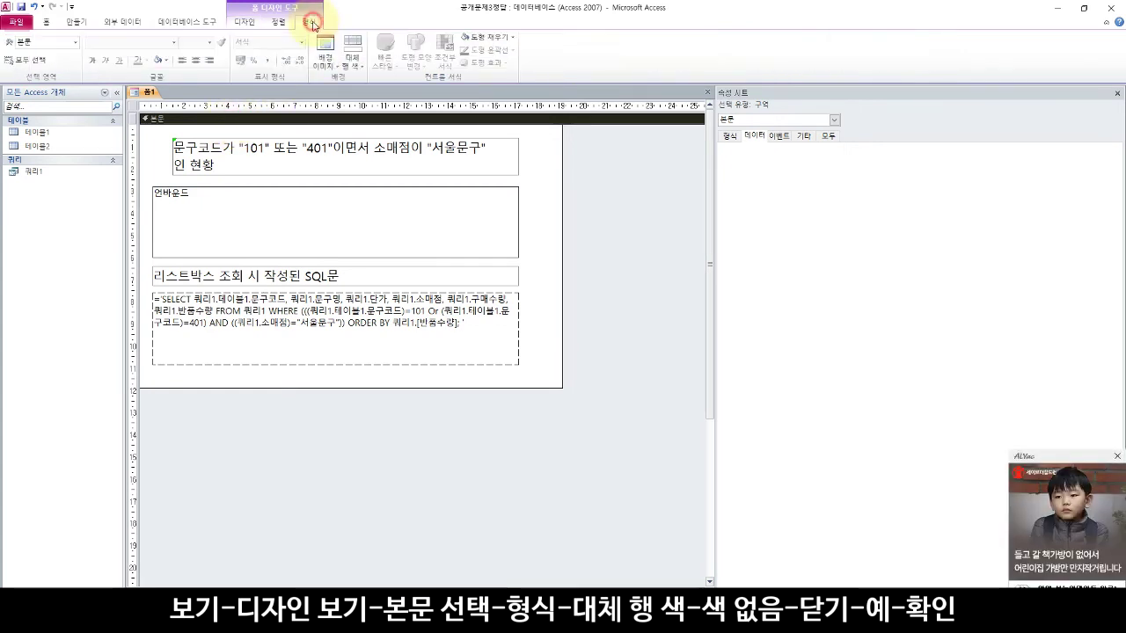
left_click(352, 55)
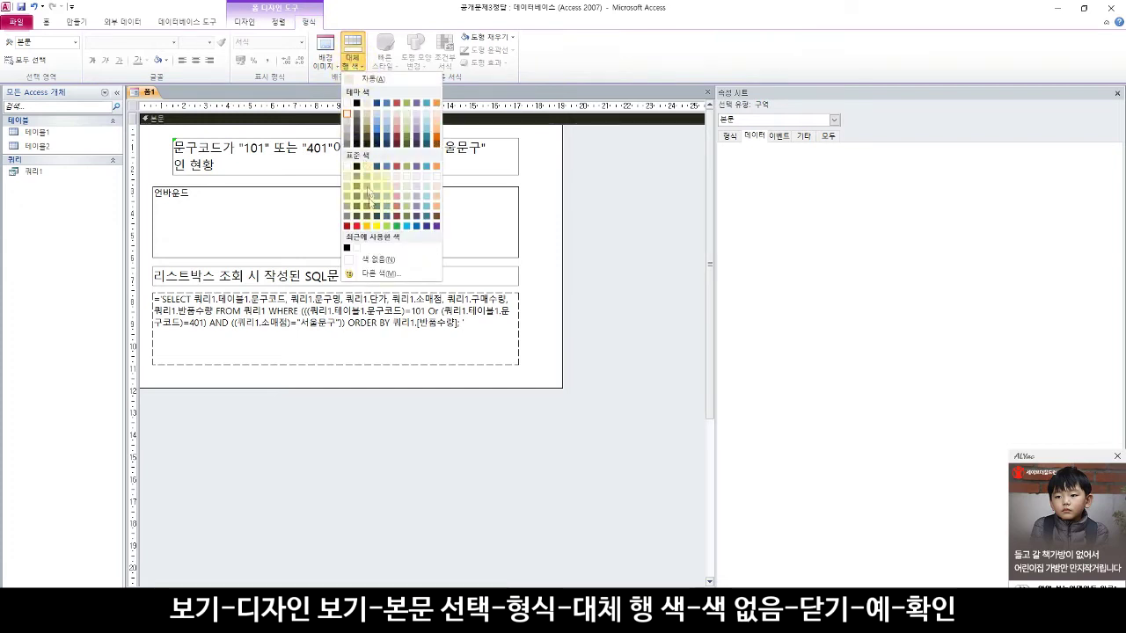
left_click(379, 260)
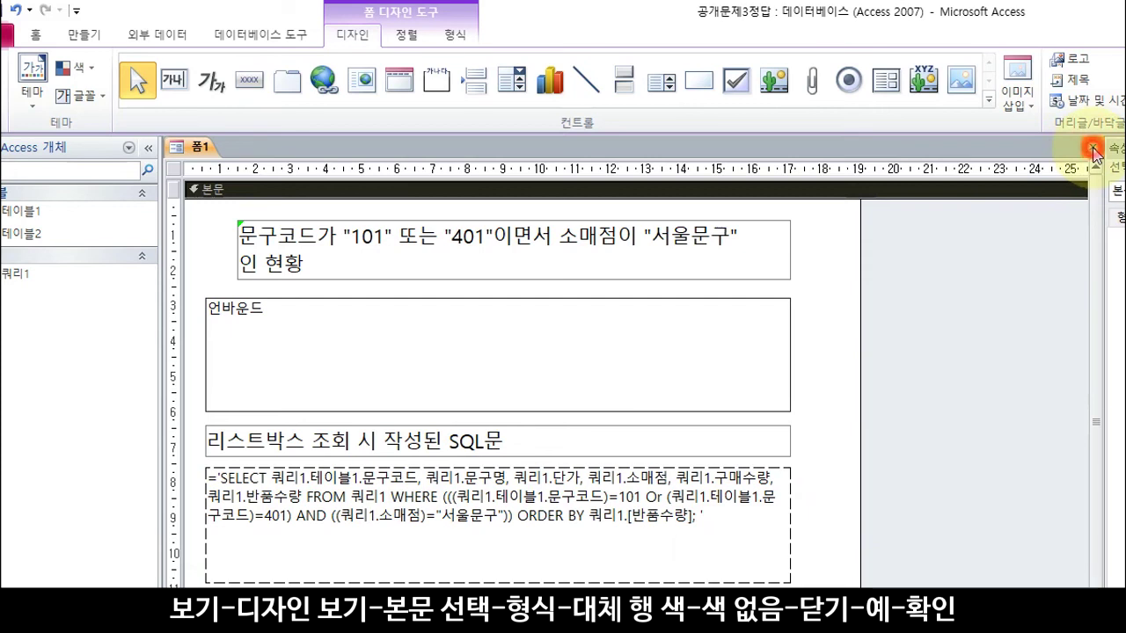
Step: Close the form and save it as 폼1
left_click(1094, 149)
left_click(785, 550)
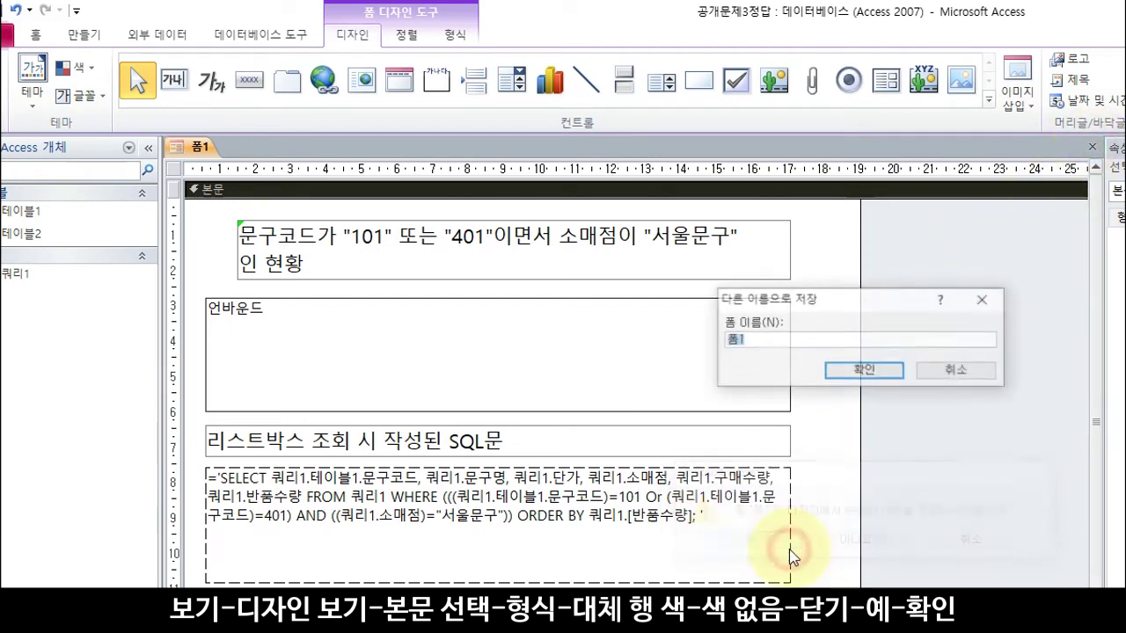
left_click(862, 369)
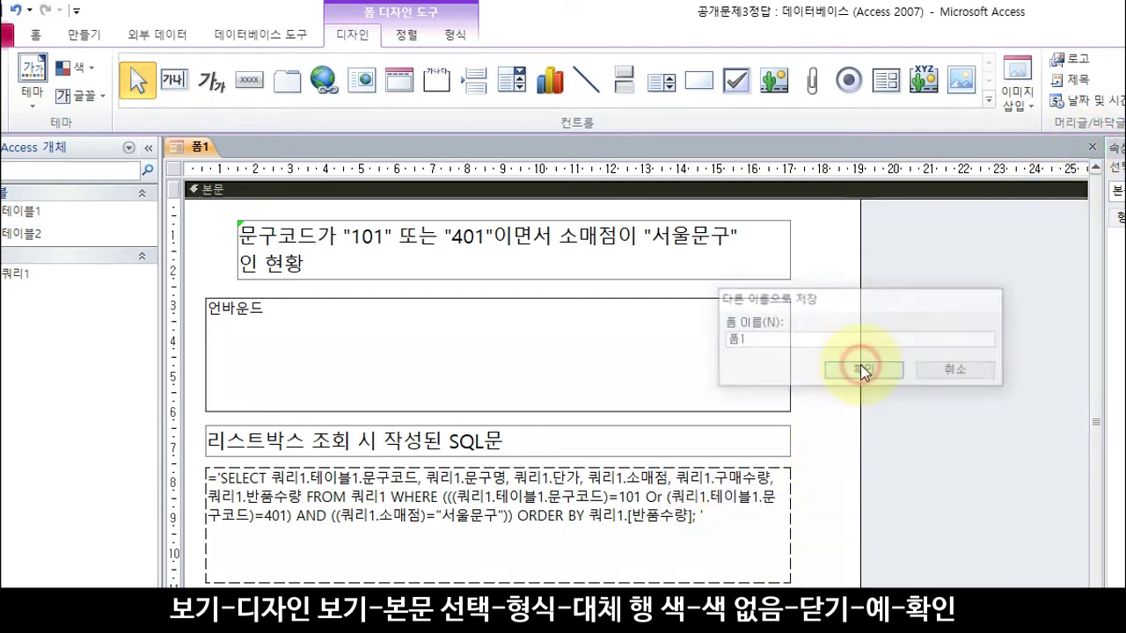
Step: Start a new report with the Report Wizard, using 쿼리: 쿼리1 as its source
left_click(138, 35)
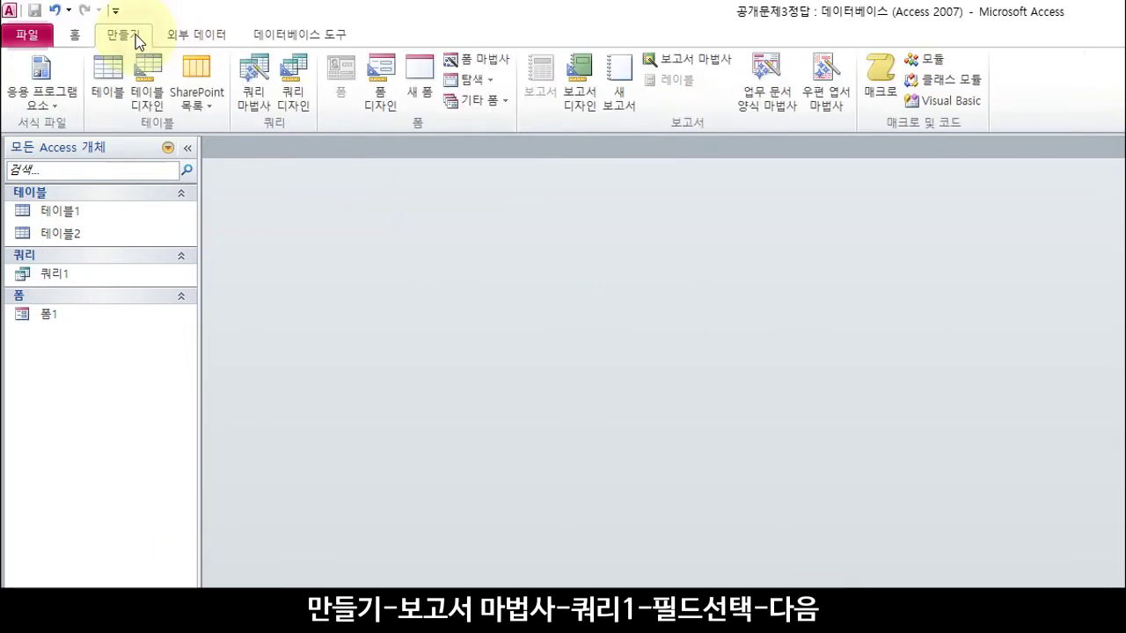
left_click(725, 64)
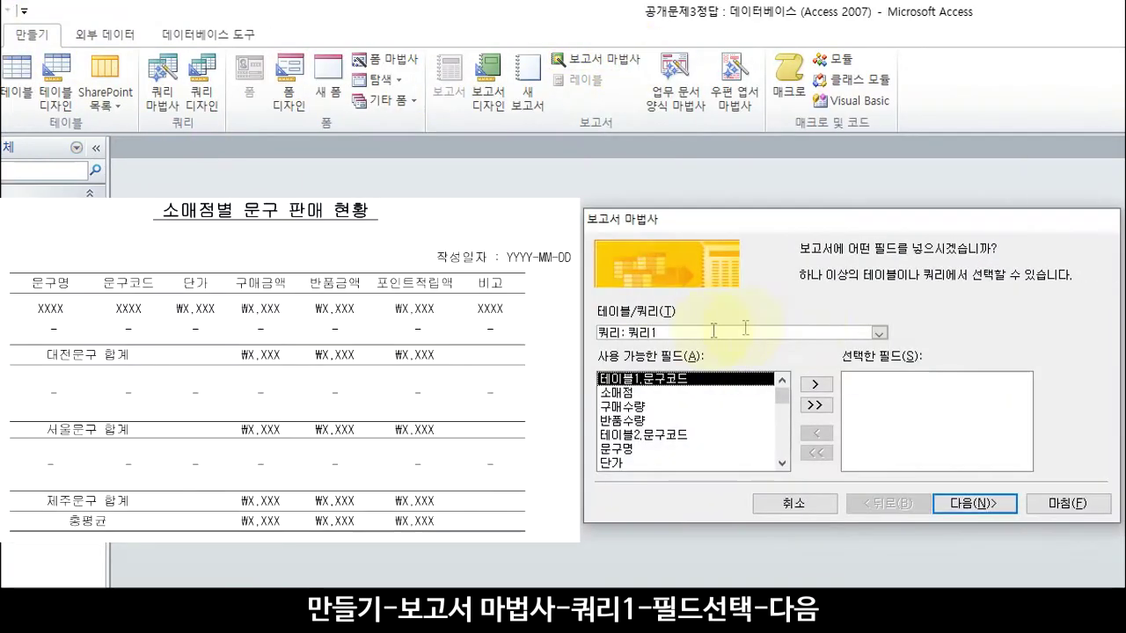
left_click(970, 332)
left_click(906, 373)
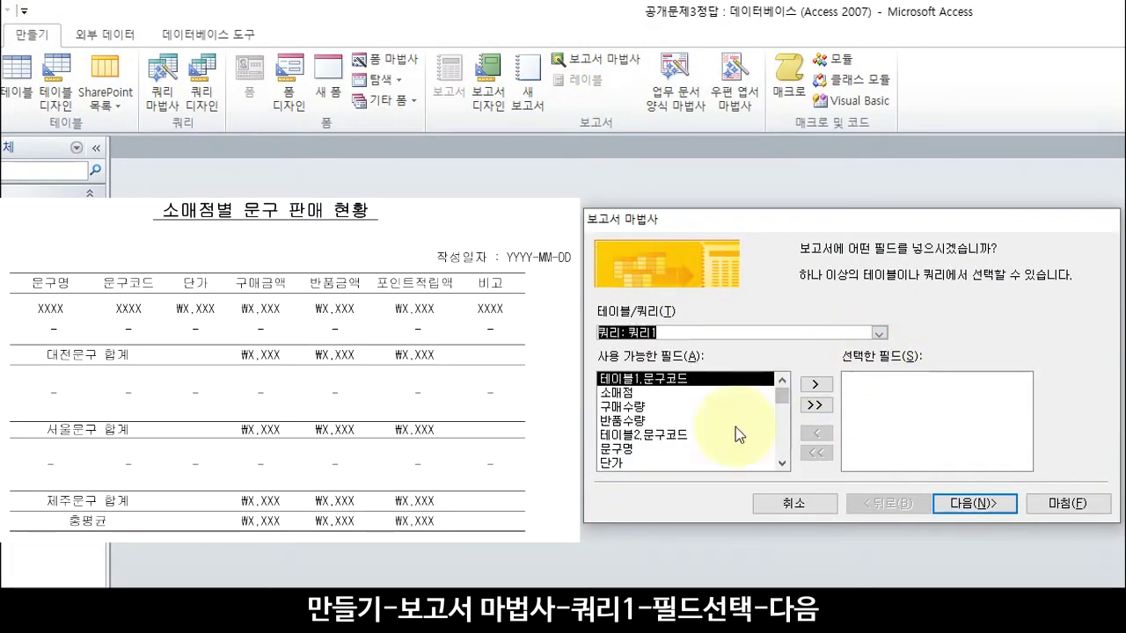
Step: Add the fields 소매점, 문구명, 테이블1.문구코드, 단가, 구매금액, 반품금액, 포인트적립액 and 비고 to the report in that order
double_click(663, 393)
double_click(667, 435)
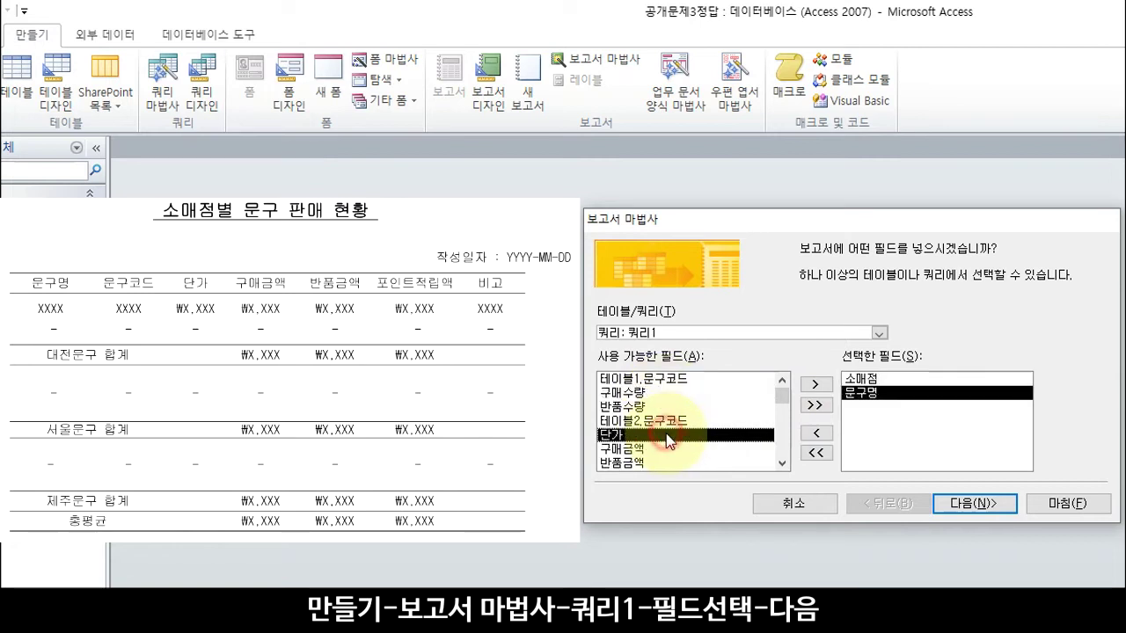
double_click(677, 380)
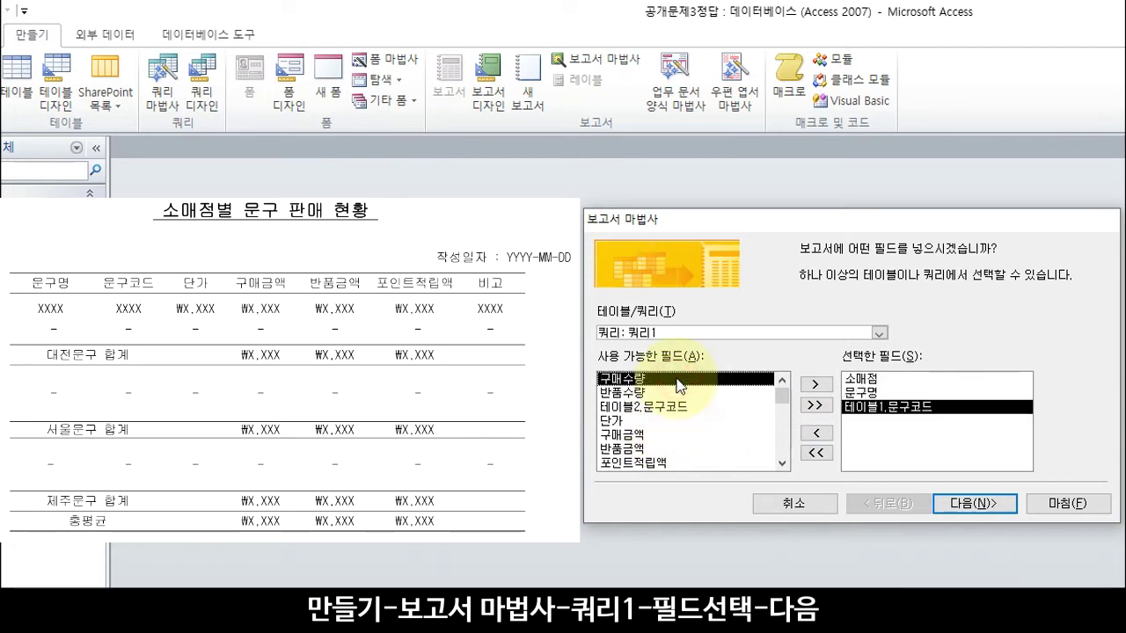
double_click(680, 422)
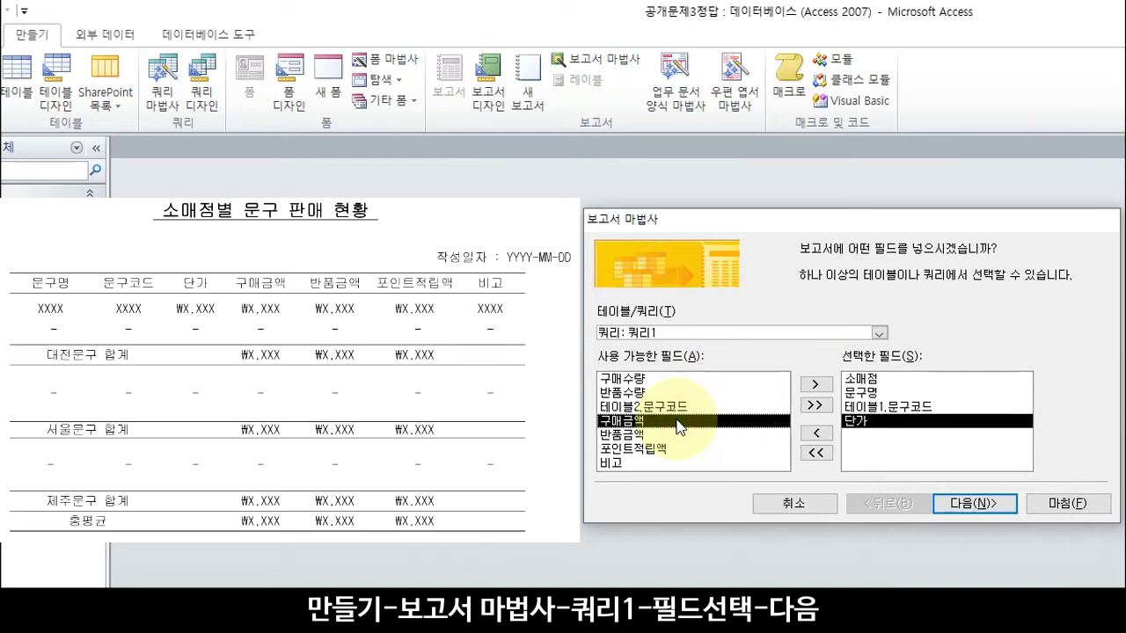
double_click(680, 421)
double_click(679, 422)
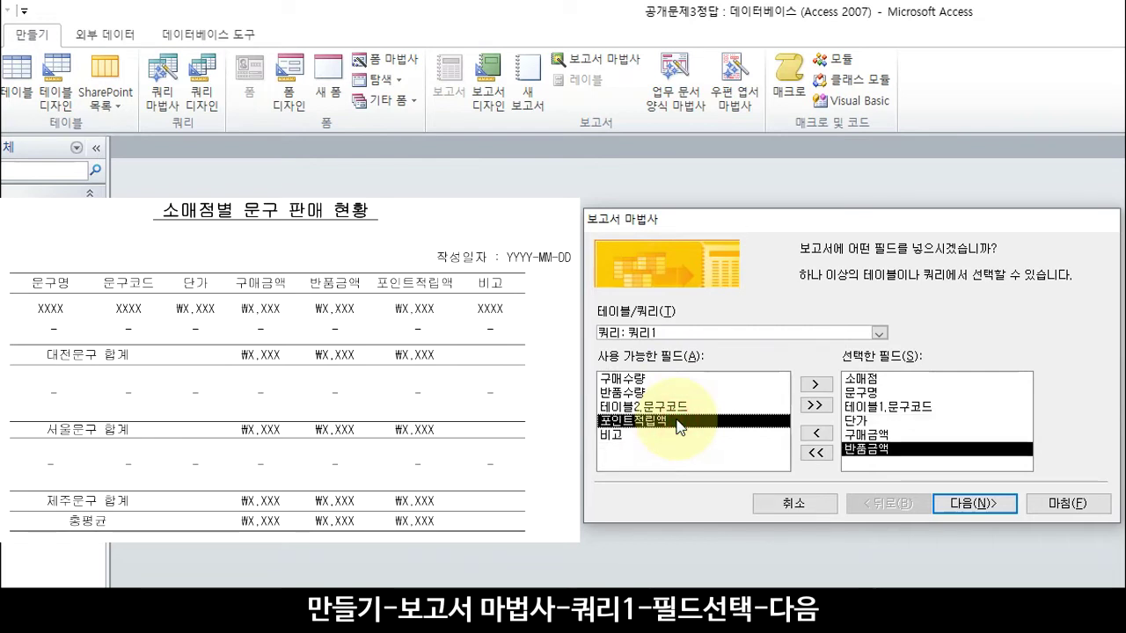
double_click(679, 421)
double_click(679, 422)
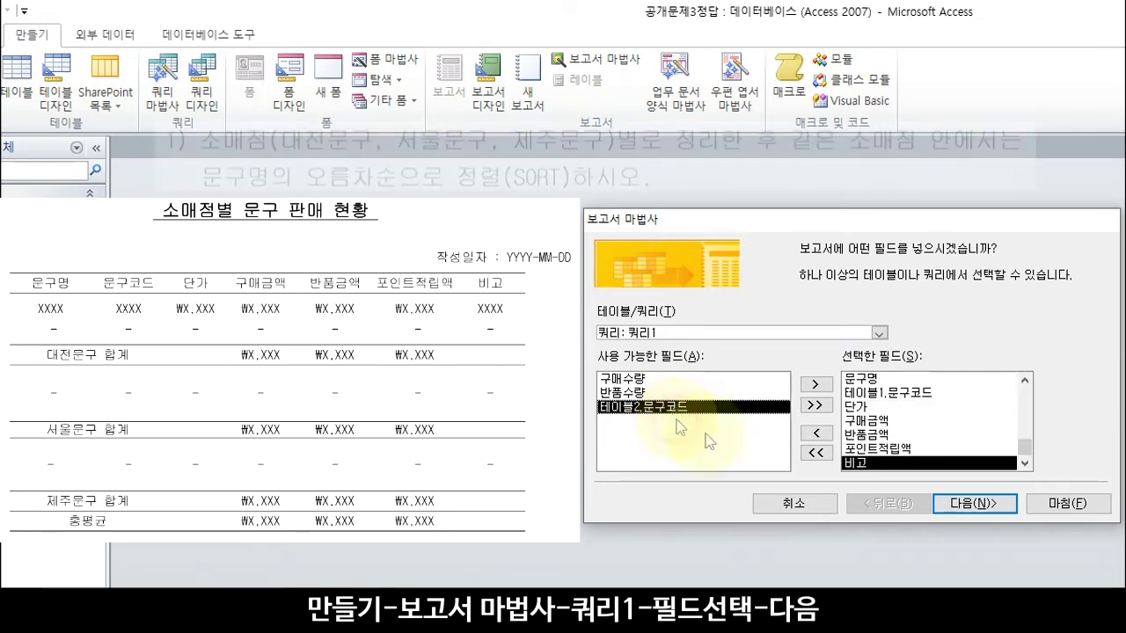
left_click(968, 503)
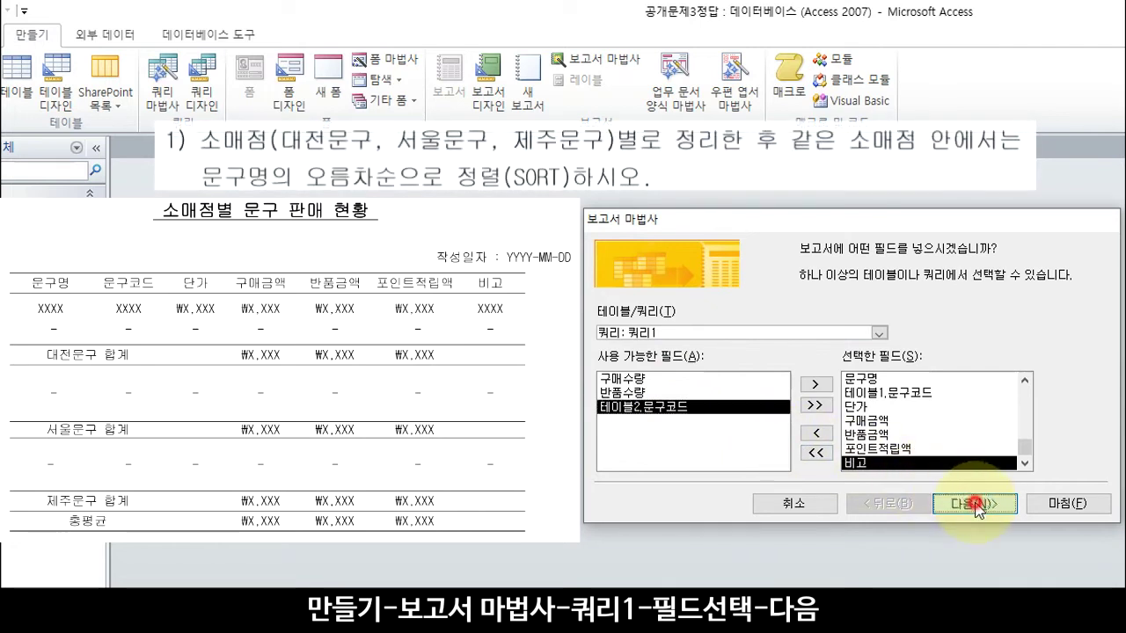
Step: Group the report by 소매점 and sort its detail records by 문구명 in ascending order
double_click(706, 307)
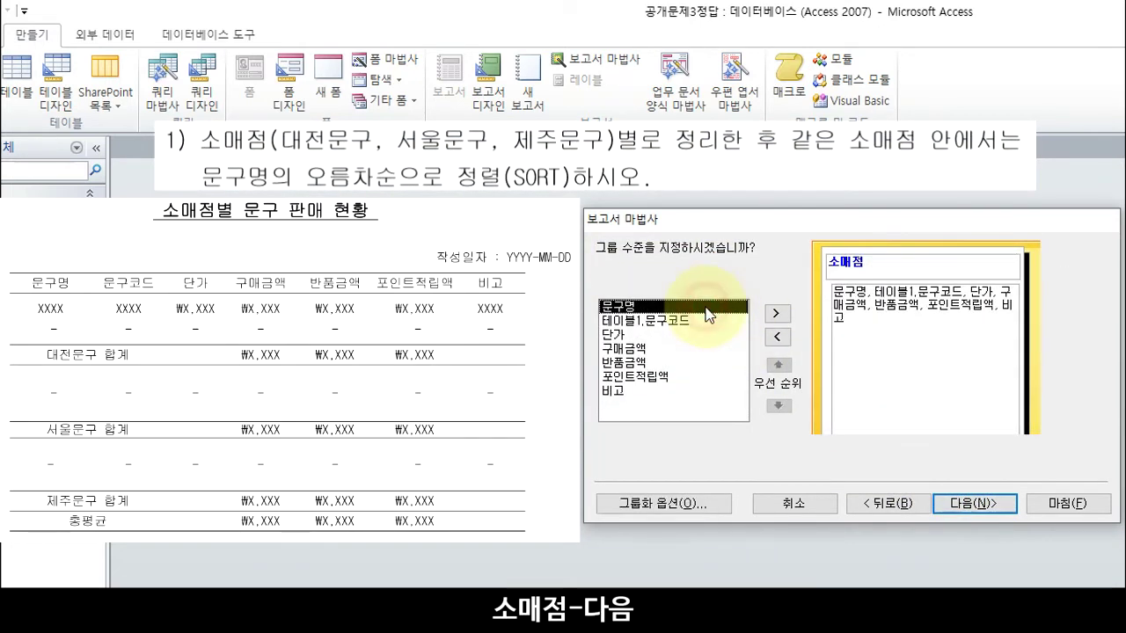
left_click(977, 507)
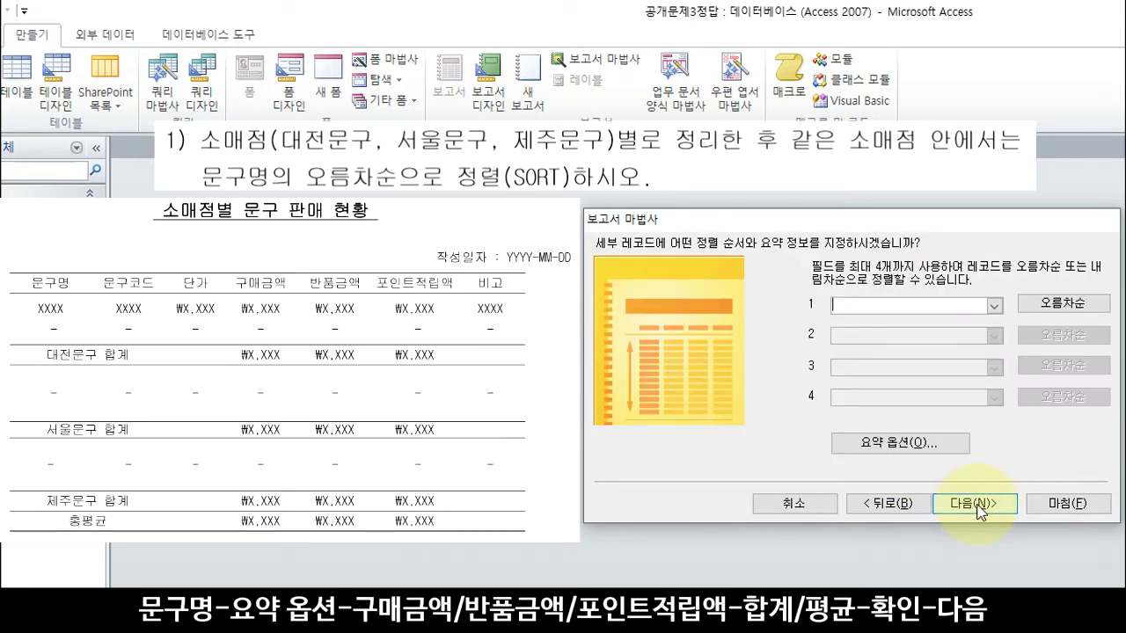
left_click(996, 306)
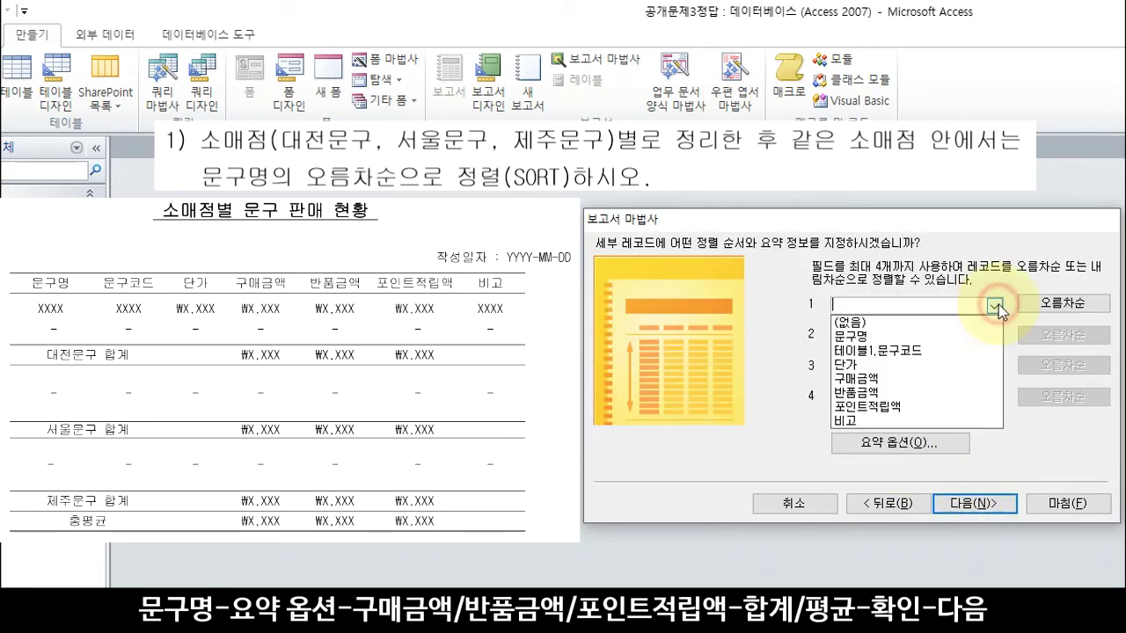
left_click(968, 335)
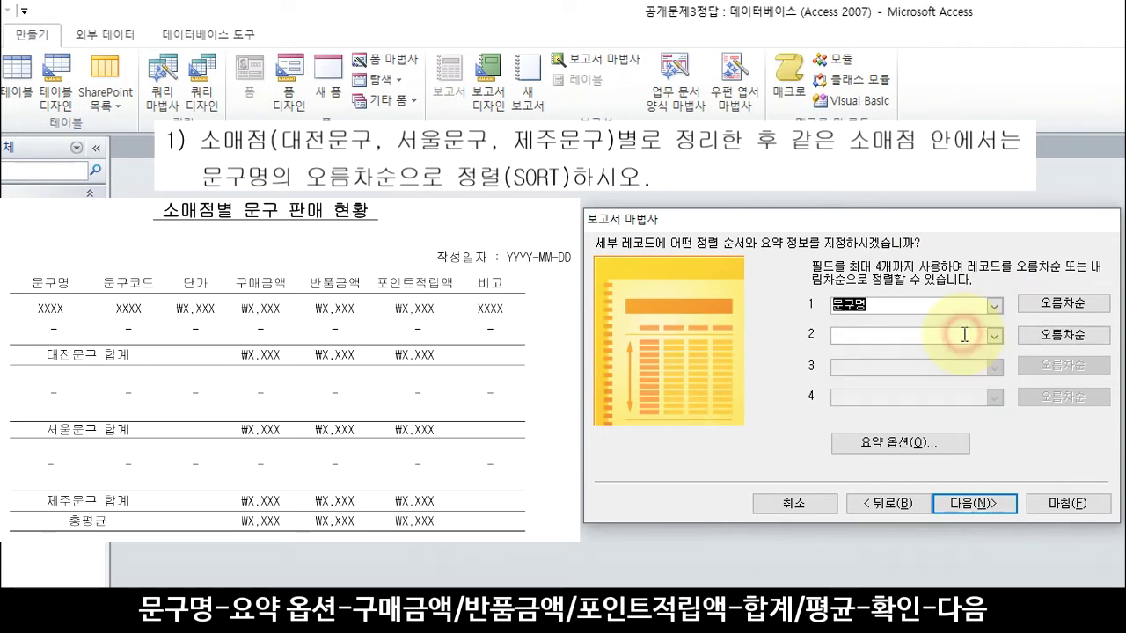
Step: Set the summary options to calculate 합계 and 평균 for 구매금액, 반품금액 and 포인트적립액
left_click(897, 444)
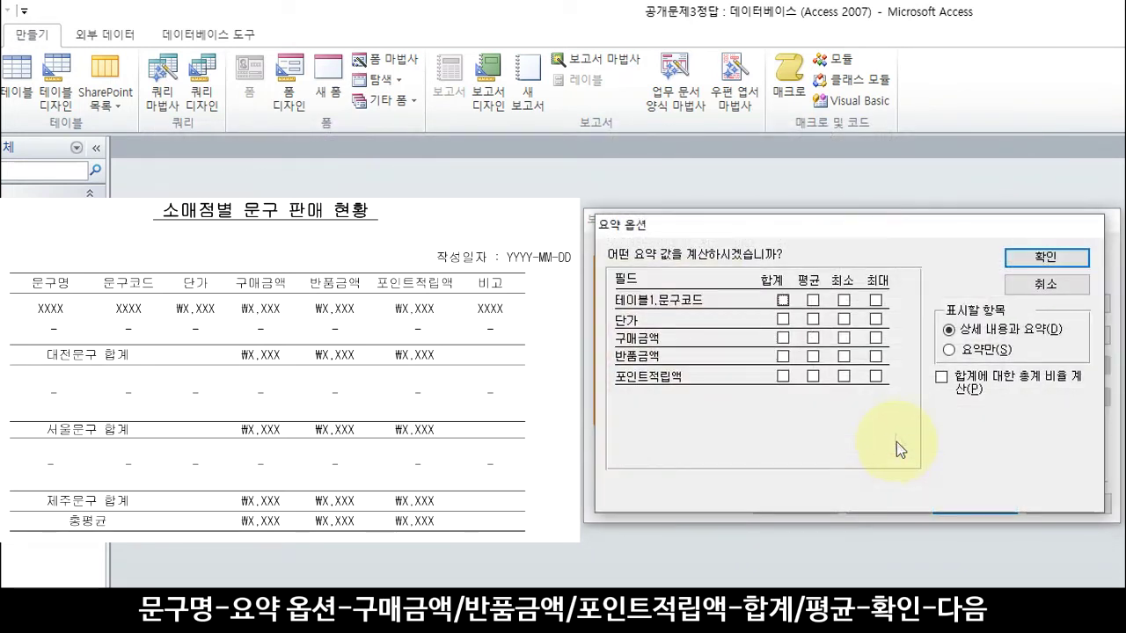
left_click(783, 337)
left_click(783, 356)
left_click(784, 378)
left_click(813, 338)
left_click(813, 357)
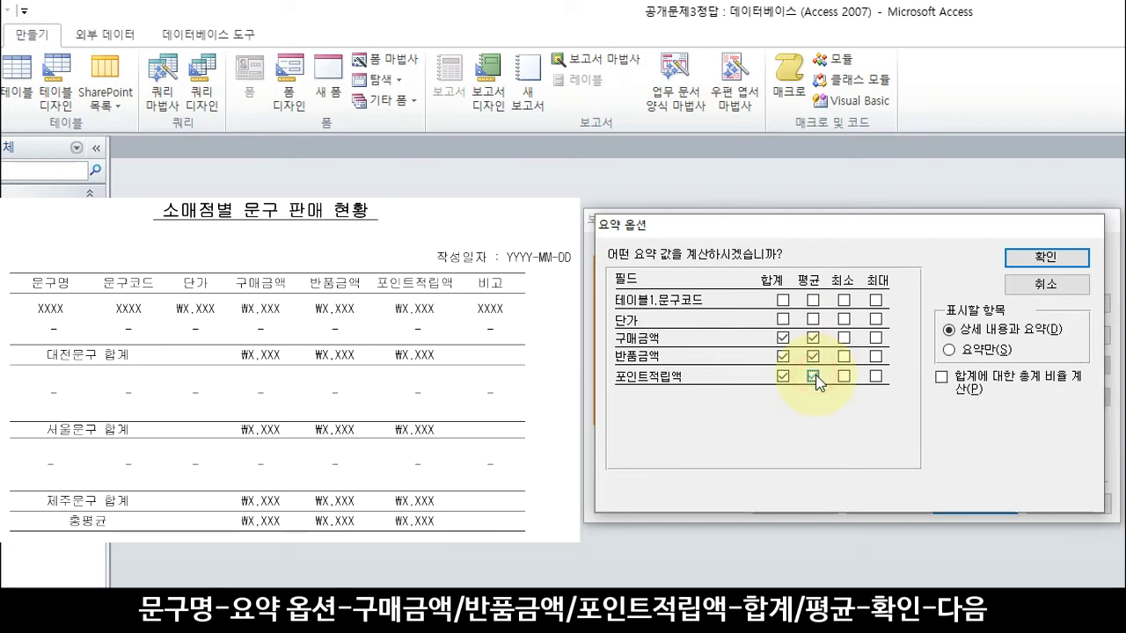
left_click(1046, 256)
left_click(972, 502)
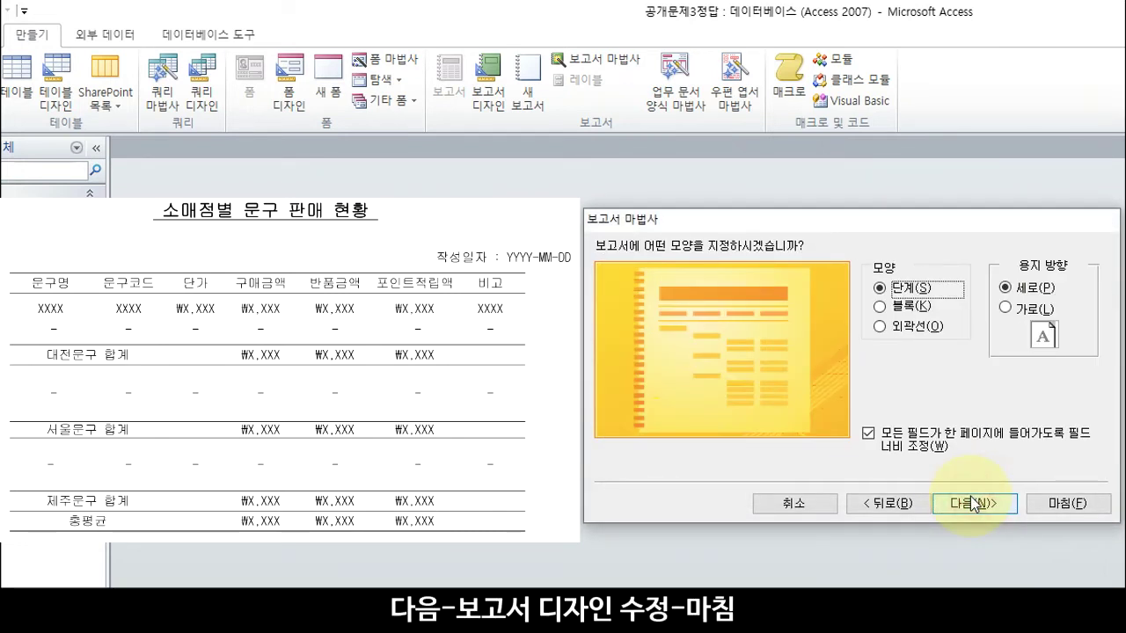
Step: Keep the 단계 layout in 세로 orientation and finish the wizard with the report opened for design changes
left_click(971, 498)
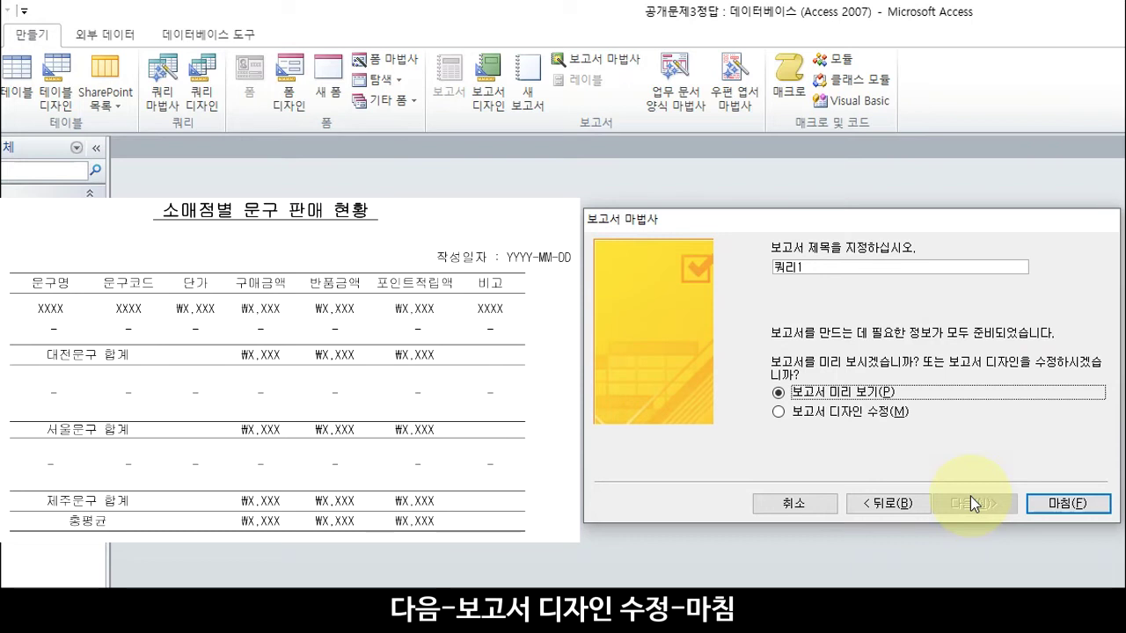
left_click(880, 415)
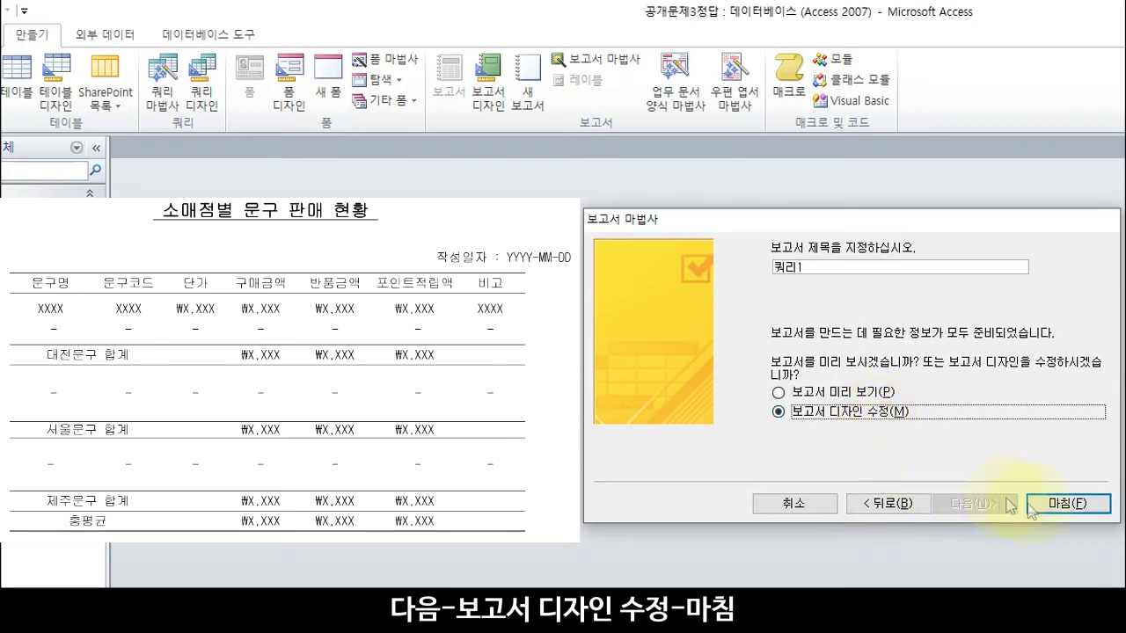
left_click(1067, 507)
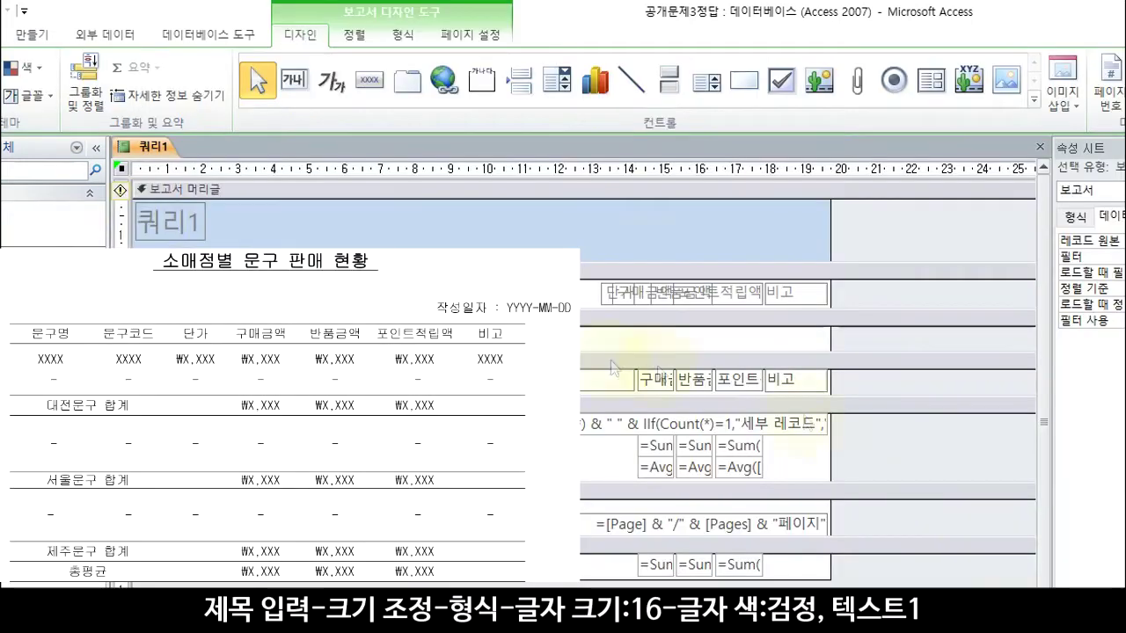
Step: Change the report header title to 소매점별 문구 판매 현황 and widen its label across the report width
left_click(171, 221)
double_click(176, 225)
type("소매점별 문구 판매 혀")
type("ㄴ황")
key("Return")
left_click_drag(418, 237, 824, 244)
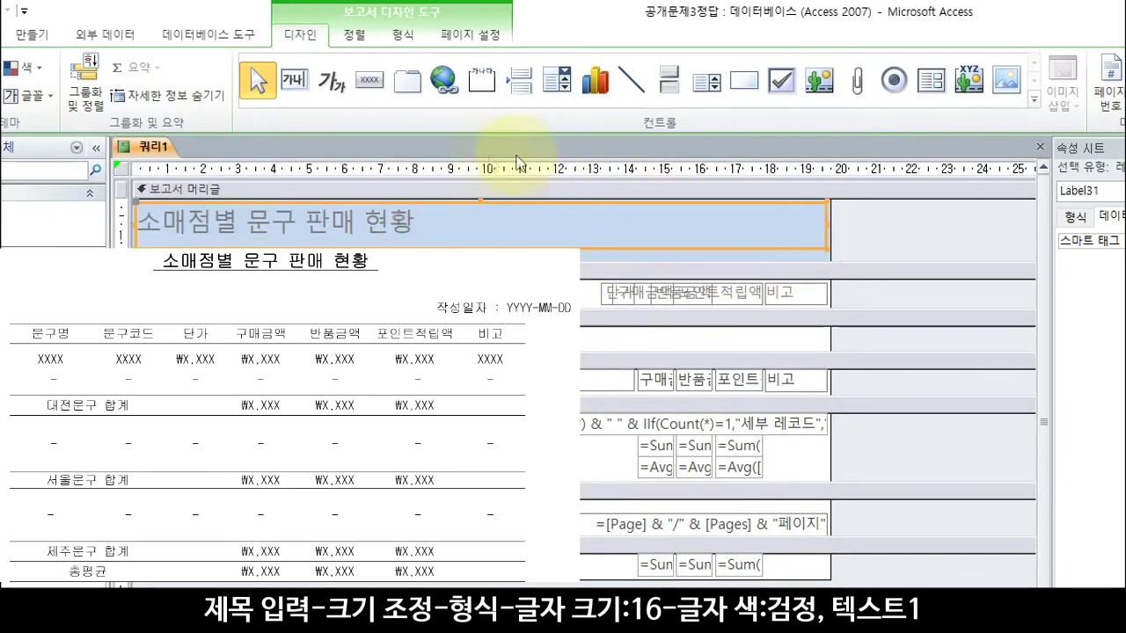
Step: Format the report title as centered, underlined, size 16 text in black
left_click(402, 34)
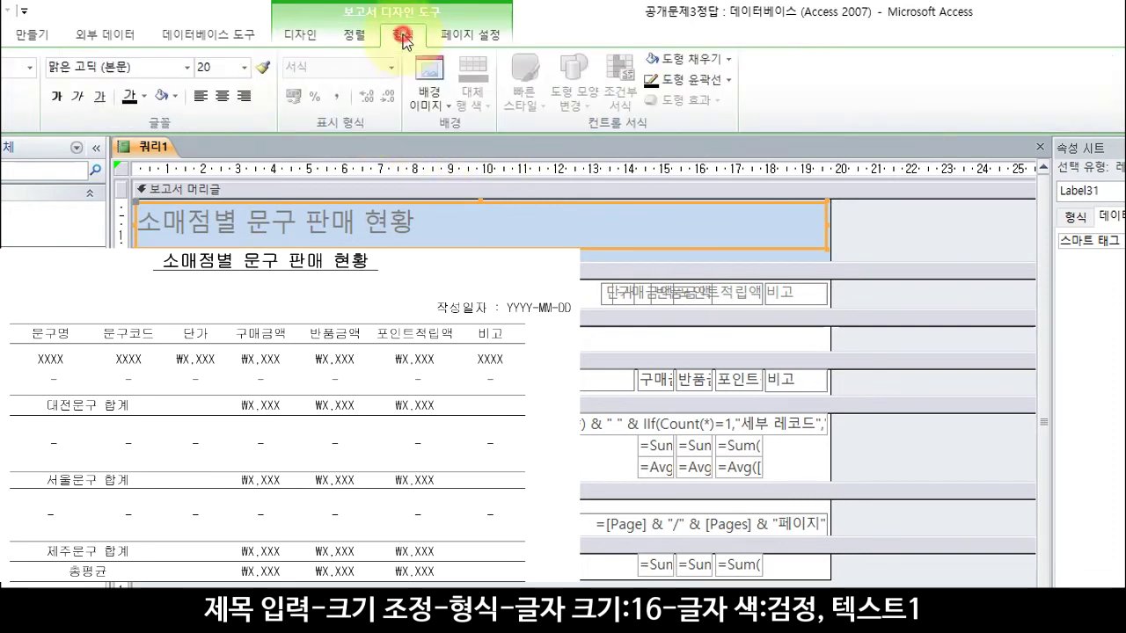
left_click(222, 97)
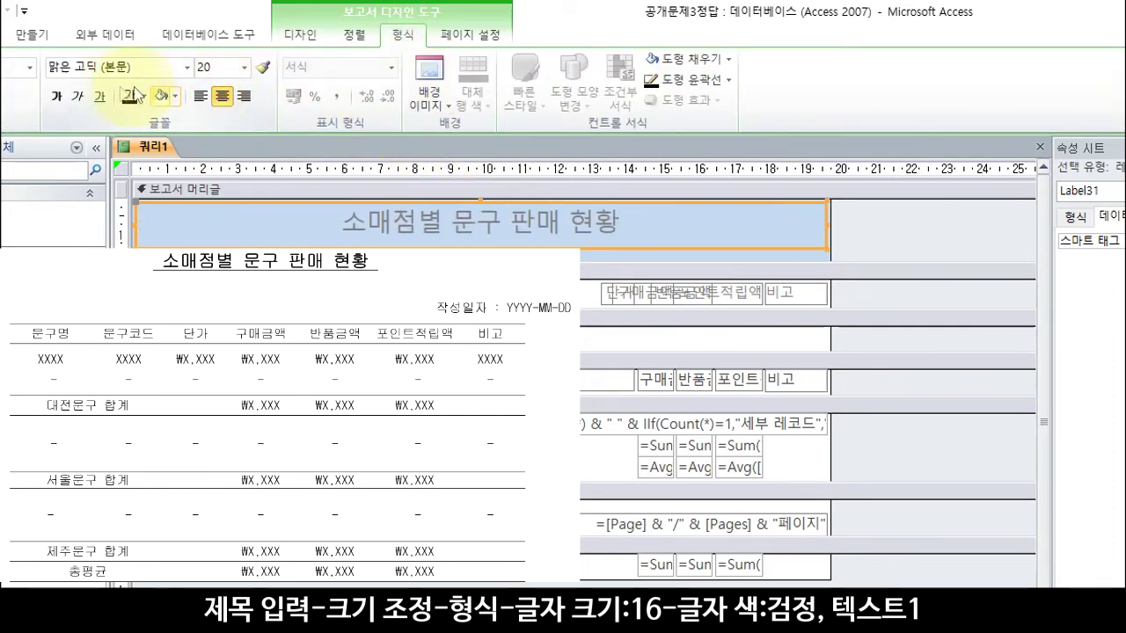
left_click(99, 96)
left_click(244, 68)
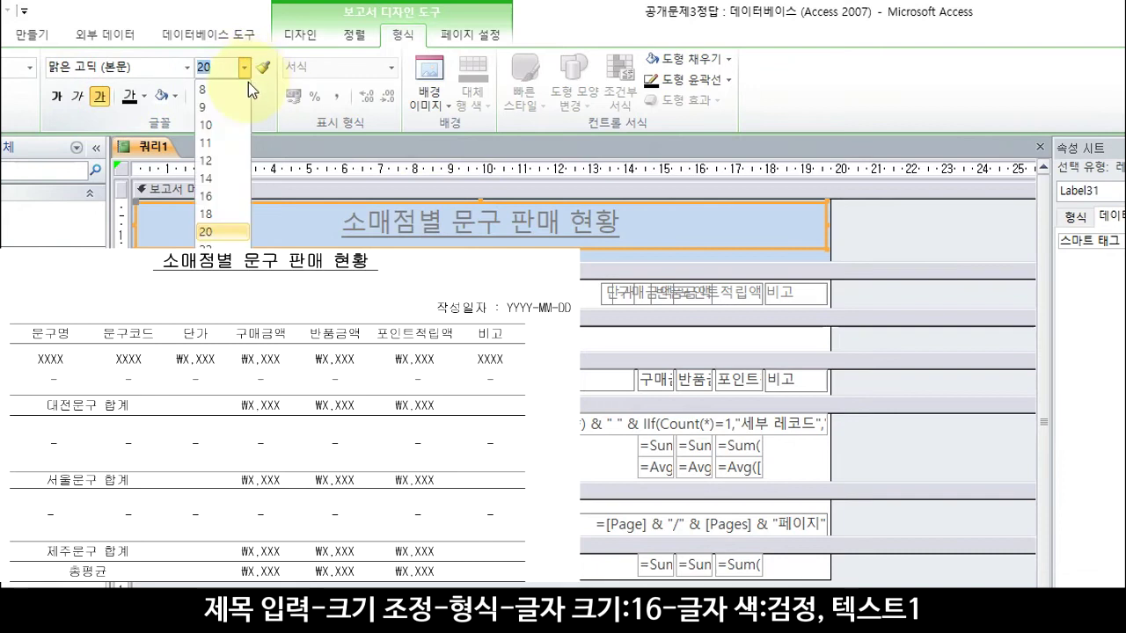
left_click(232, 197)
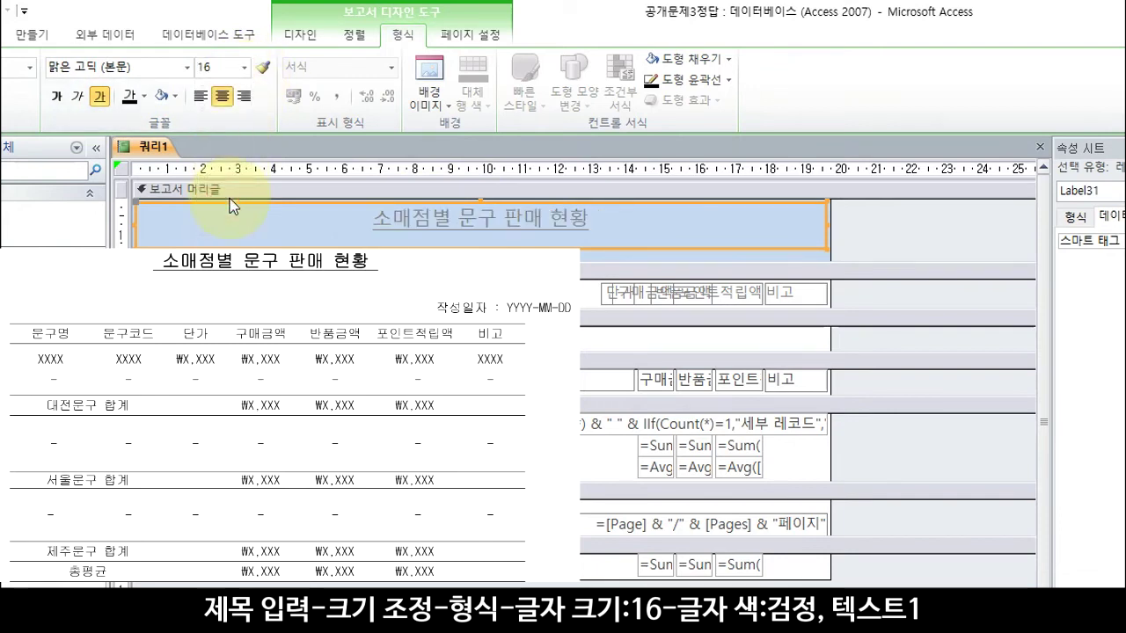
left_click(129, 97)
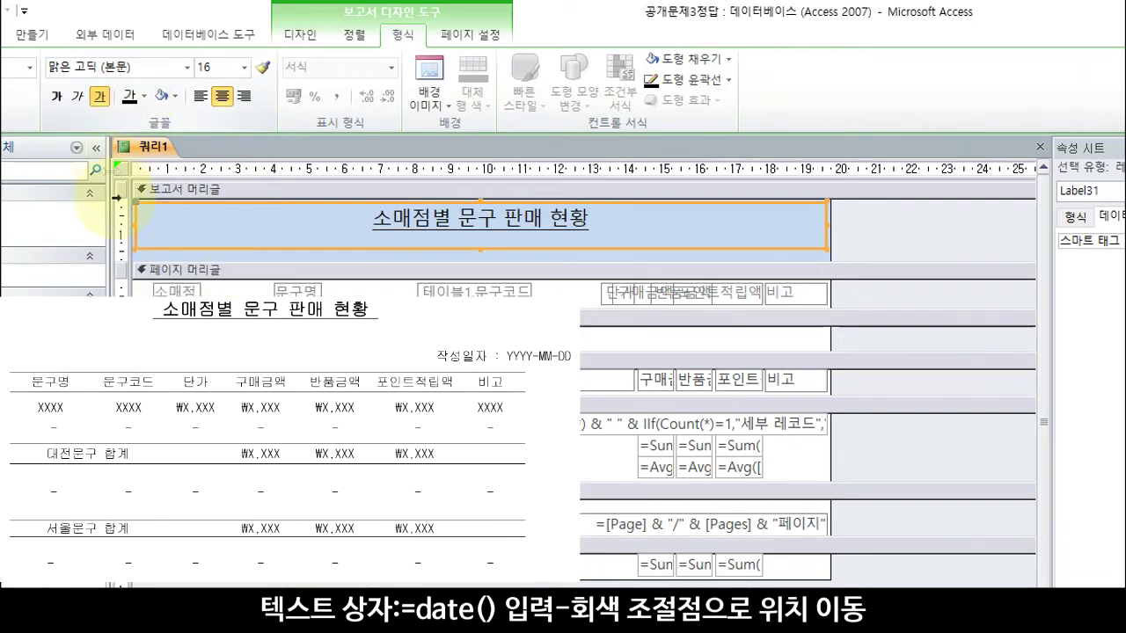
Step: Enlarge the report header and add a text box containing =date() below the title, ending at the title label's right edge
left_click_drag(171, 258, 176, 286)
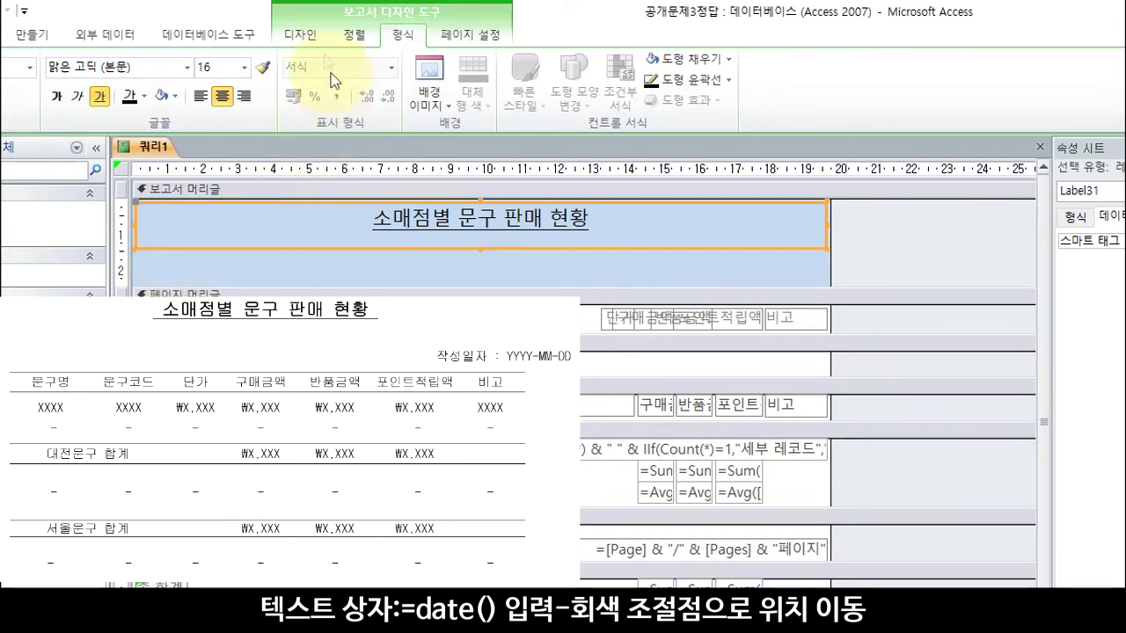
left_click(300, 35)
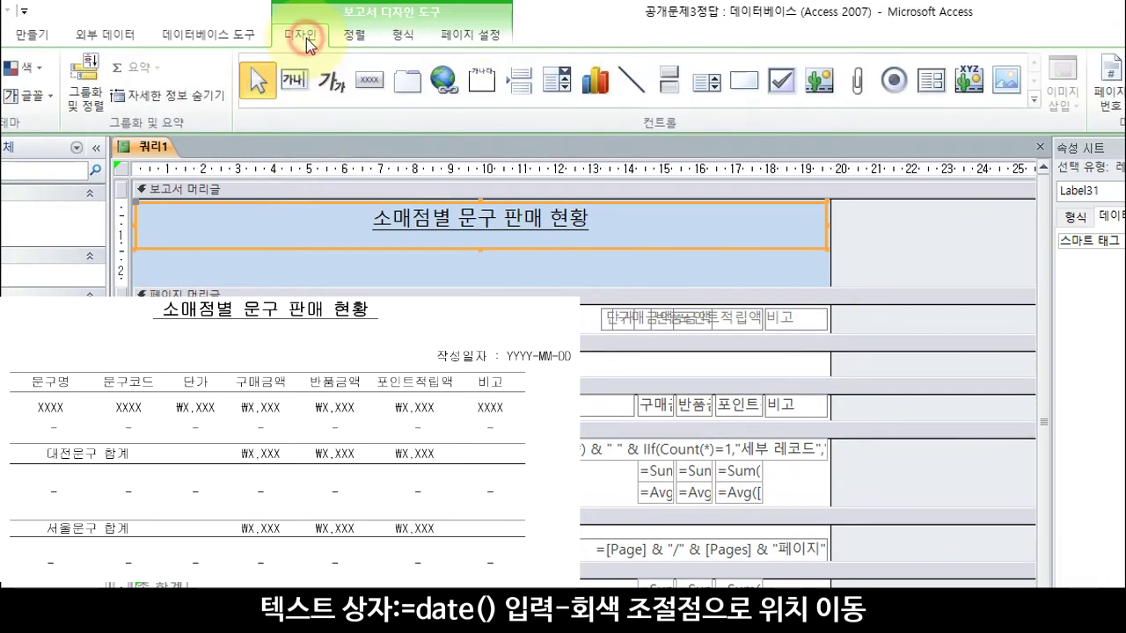
left_click(298, 89)
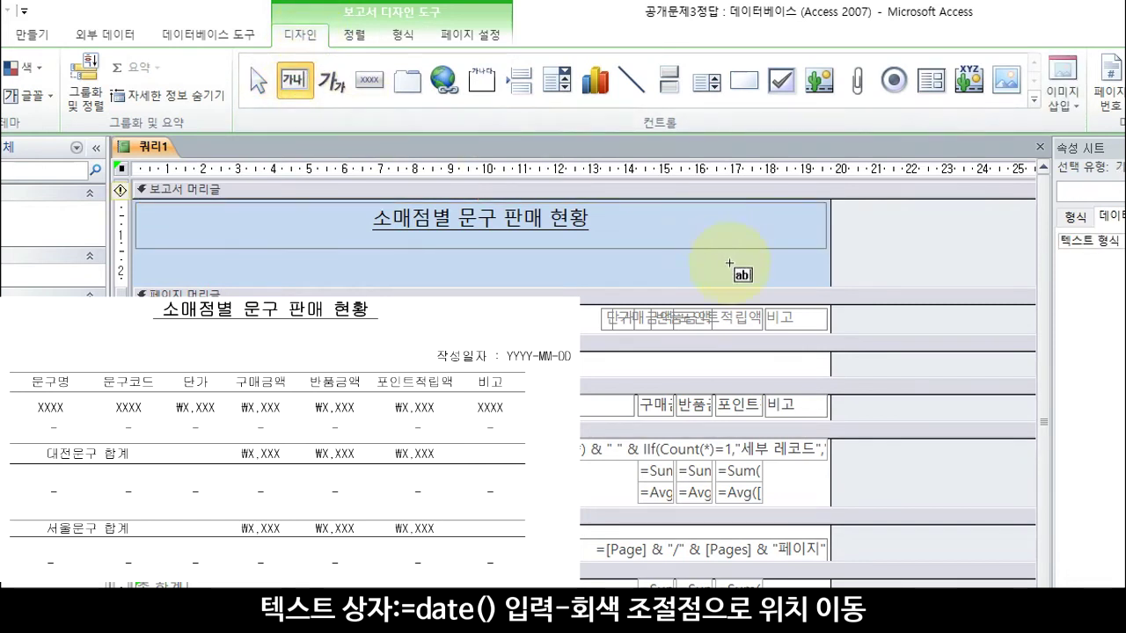
mouse_move(707, 266)
left_mouse_down()
mouse_move(822, 292)
mouse_move(812, 282)
left_mouse_up()
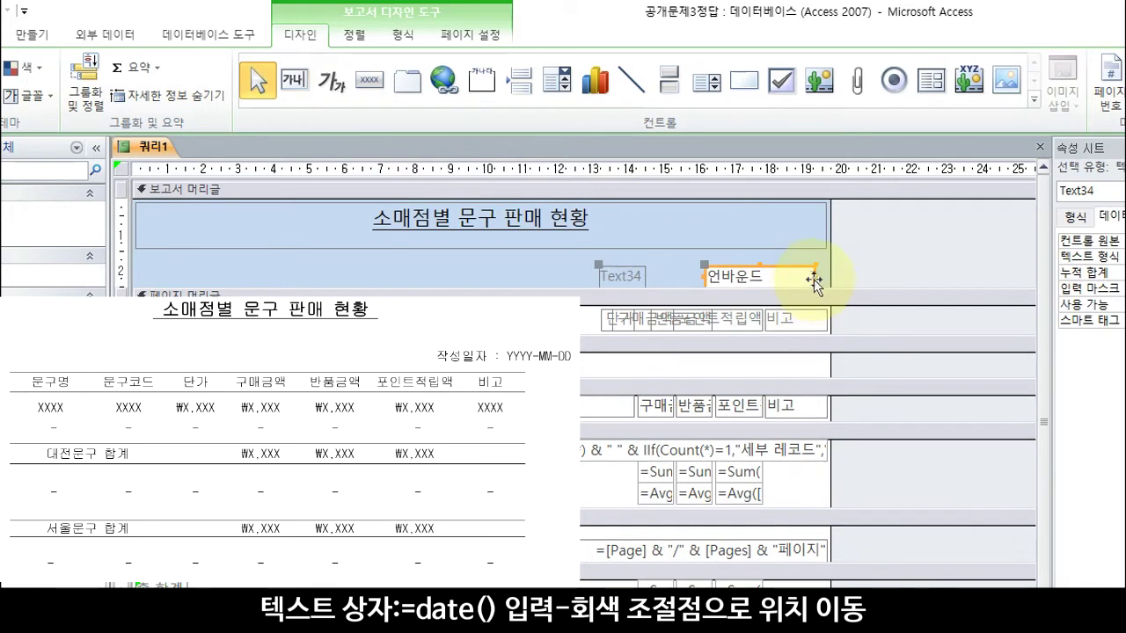
left_click(718, 274)
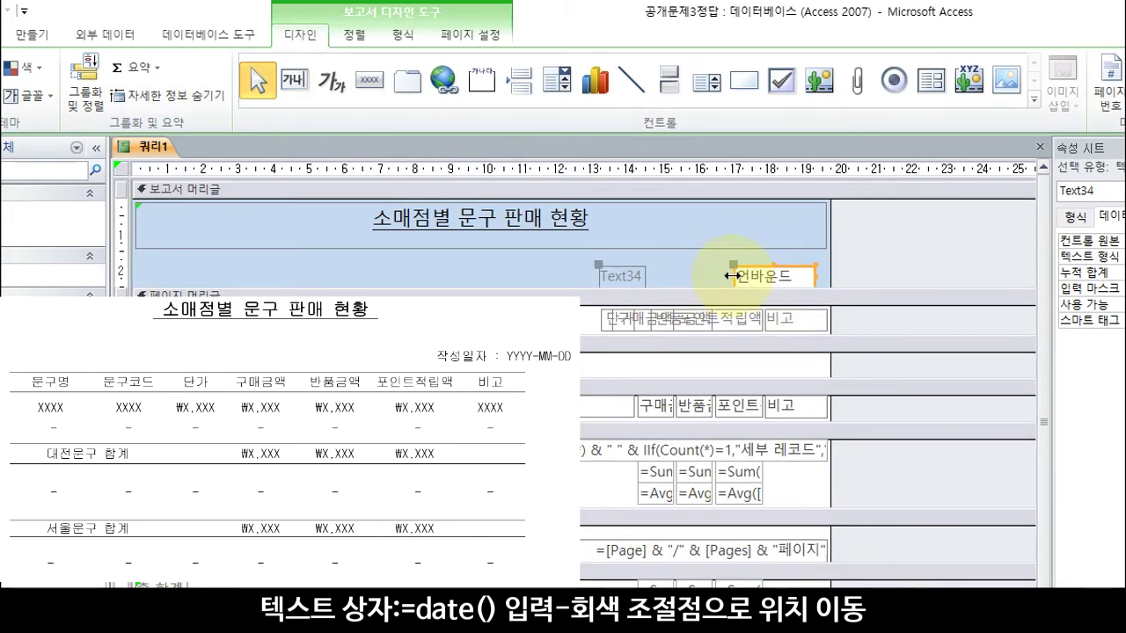
left_click_drag(814, 276, 828, 278)
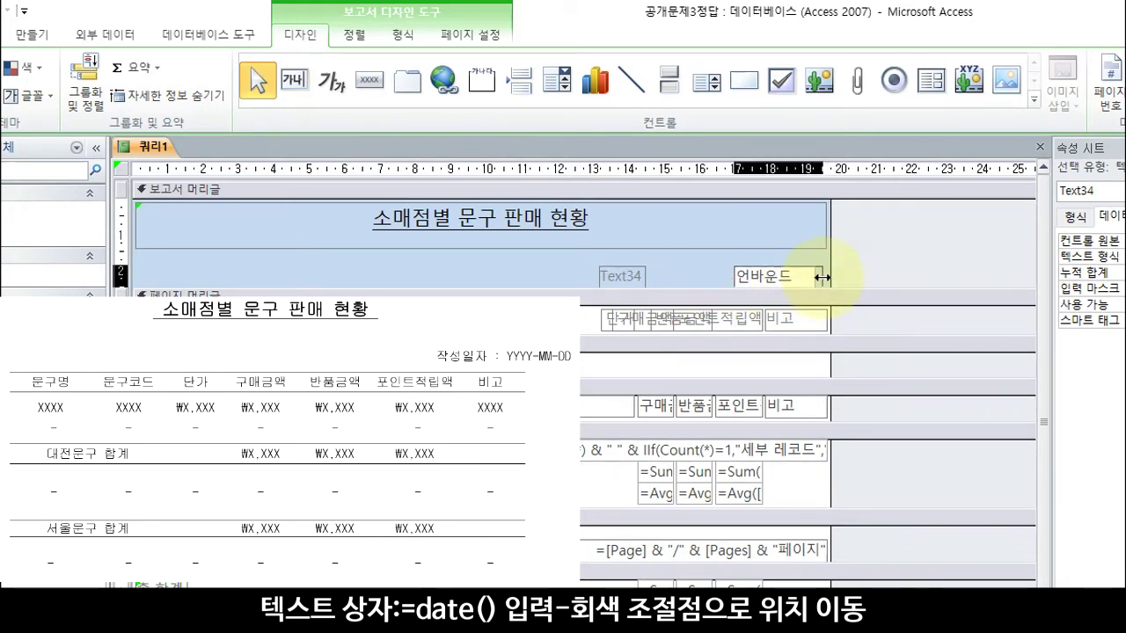
left_click(763, 277)
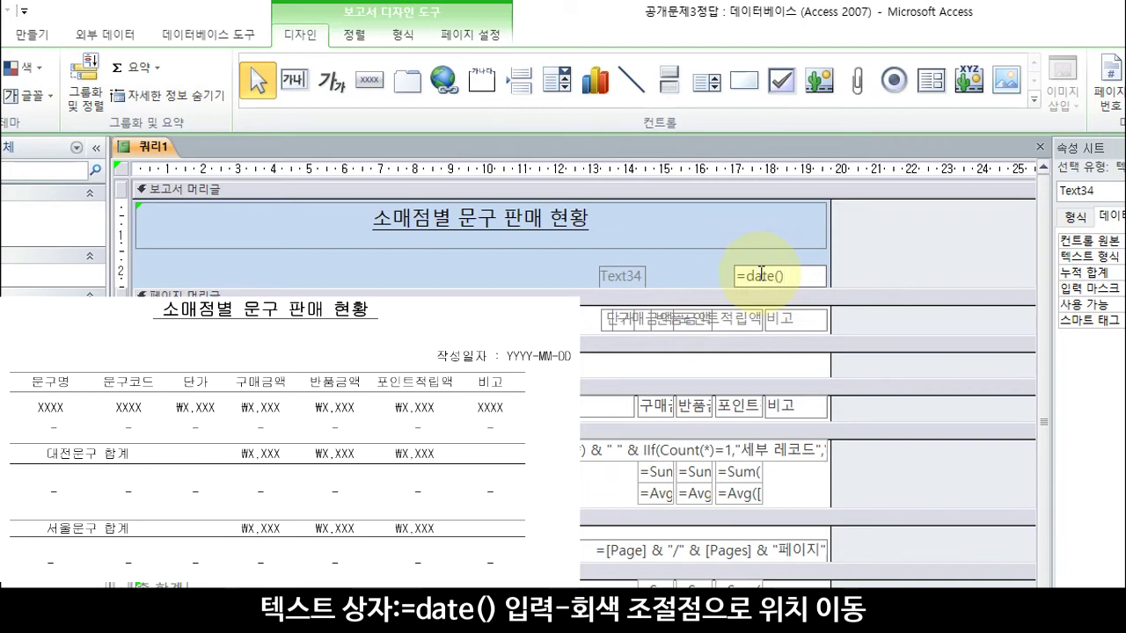
Step: Change the date box's label to 작성일자 : and move it directly beside the date box
left_click(623, 276)
type("ㅈ")
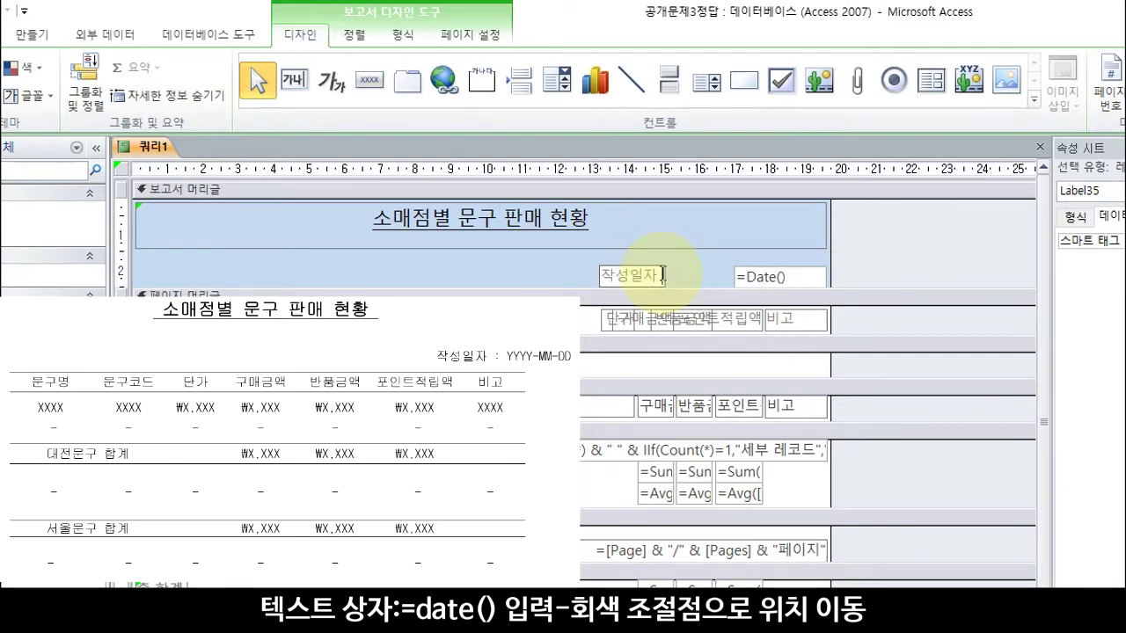
type("성일자 :")
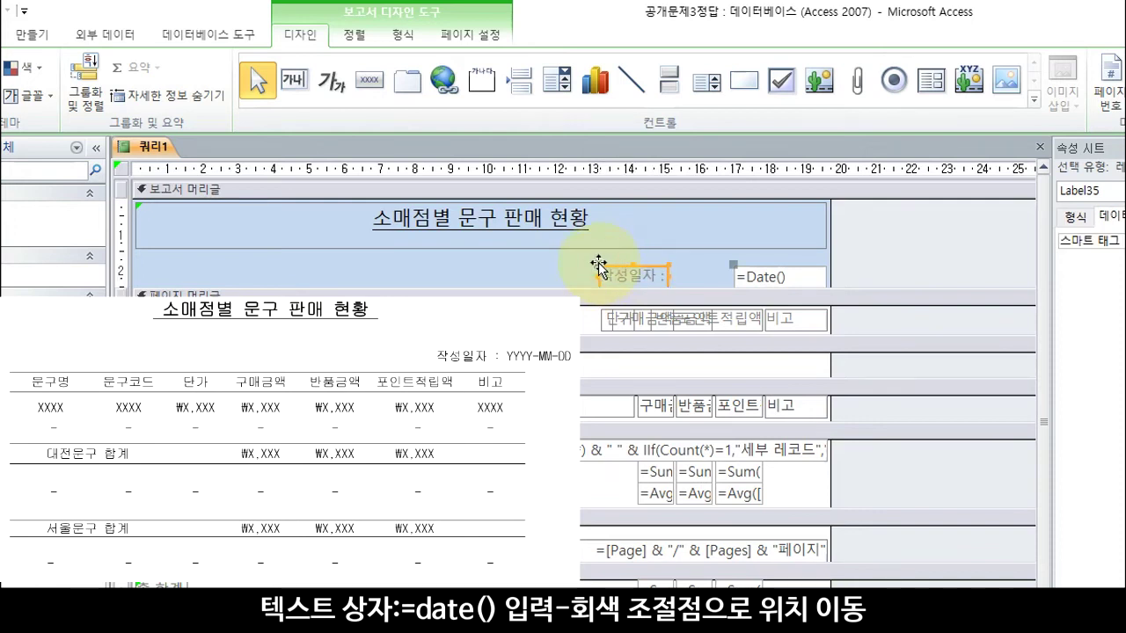
left_click(598, 264)
left_click_drag(617, 266, 667, 264)
Step: Select all controls in the report and give them black text and a transparent outline
left_click_drag(886, 188, 136, 585)
left_click(402, 8)
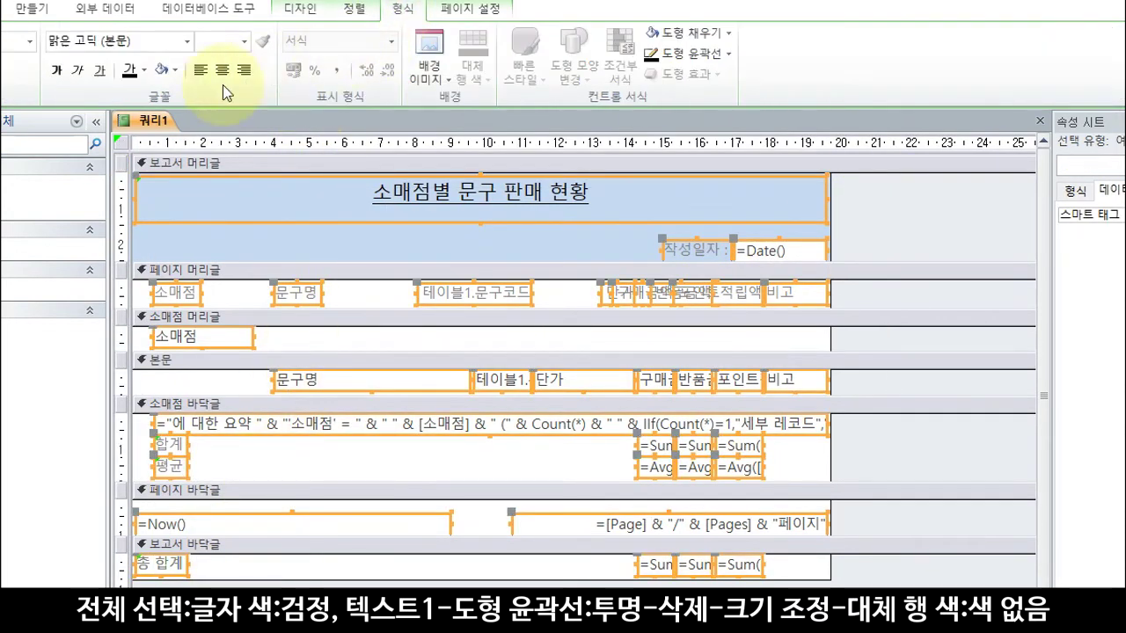
left_click(130, 70)
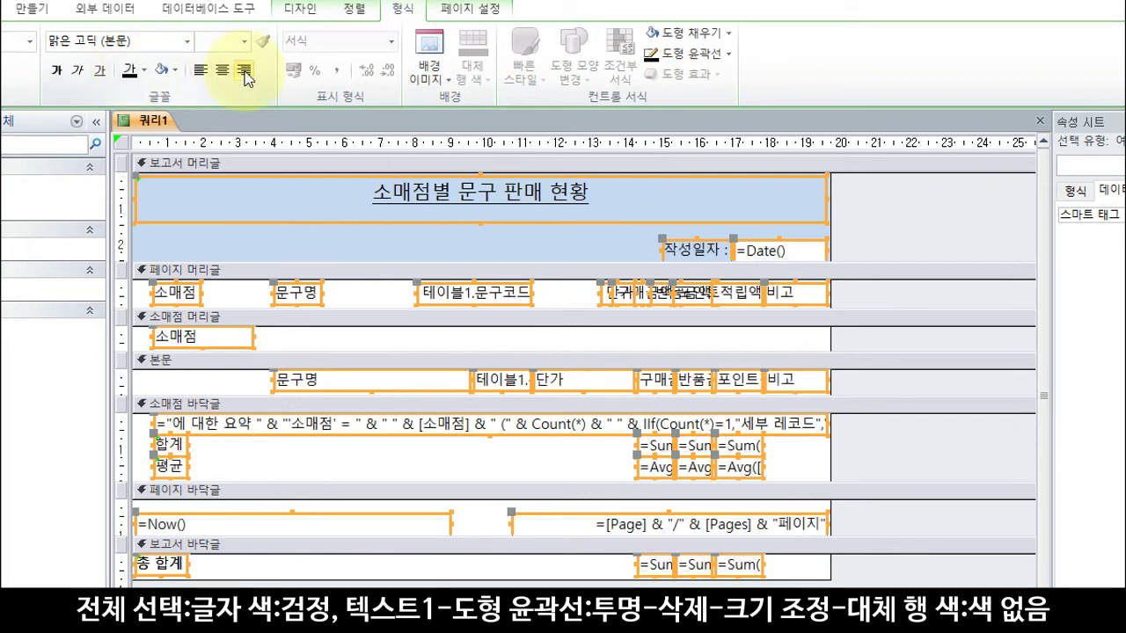
left_click(689, 53)
left_click(692, 365)
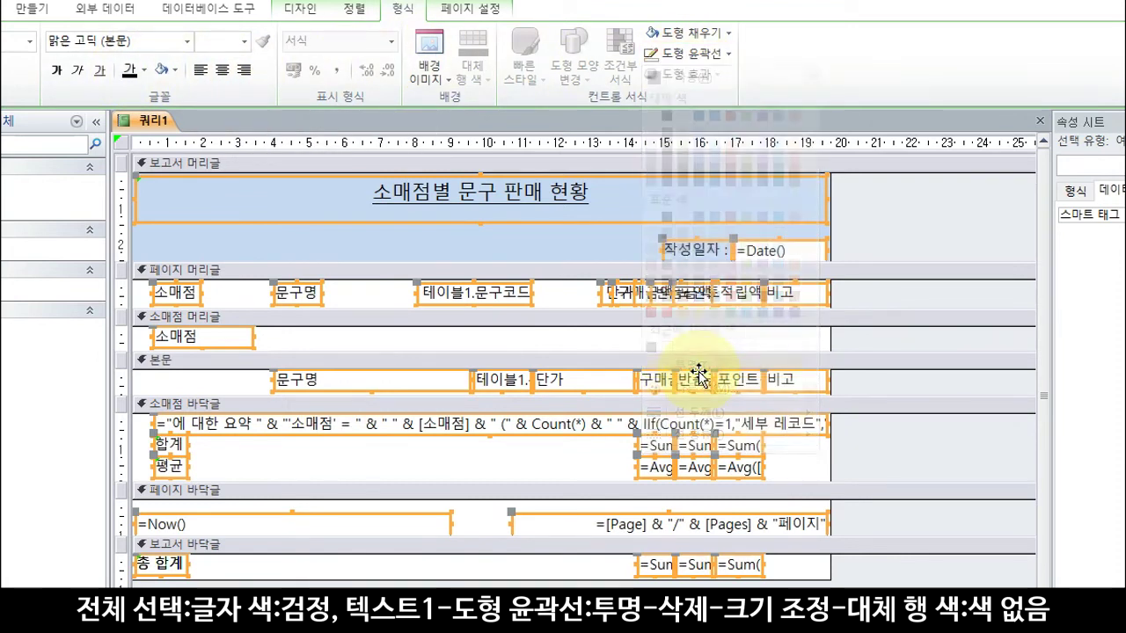
Step: Delete the summary text box in the 소매점 footer and all controls in the page footer and report footer
left_click(118, 379)
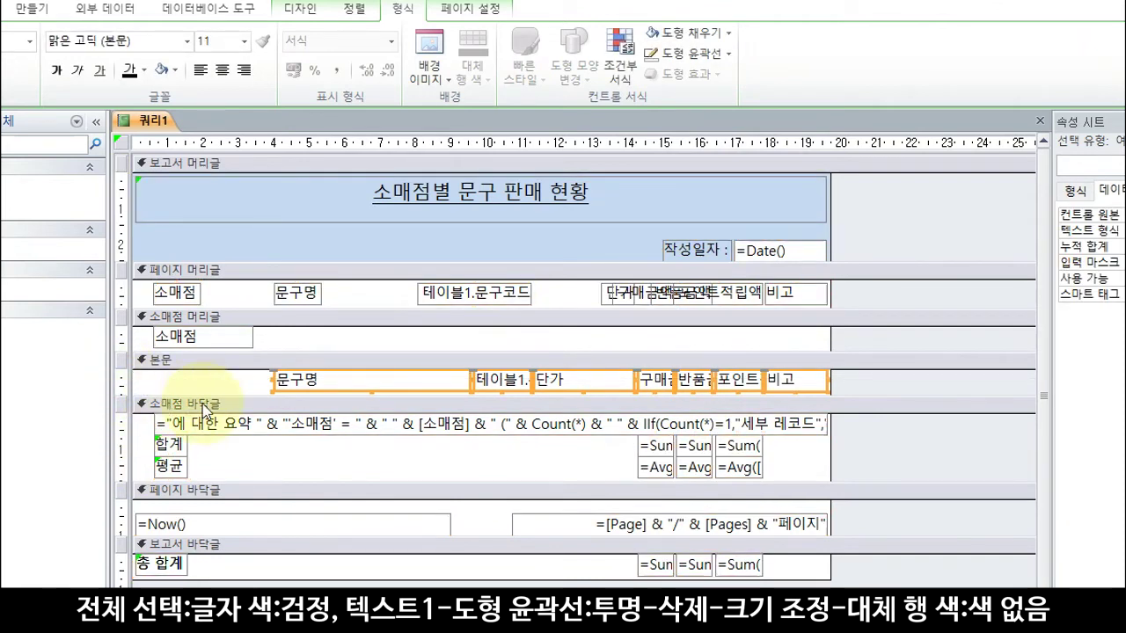
left_click(119, 427)
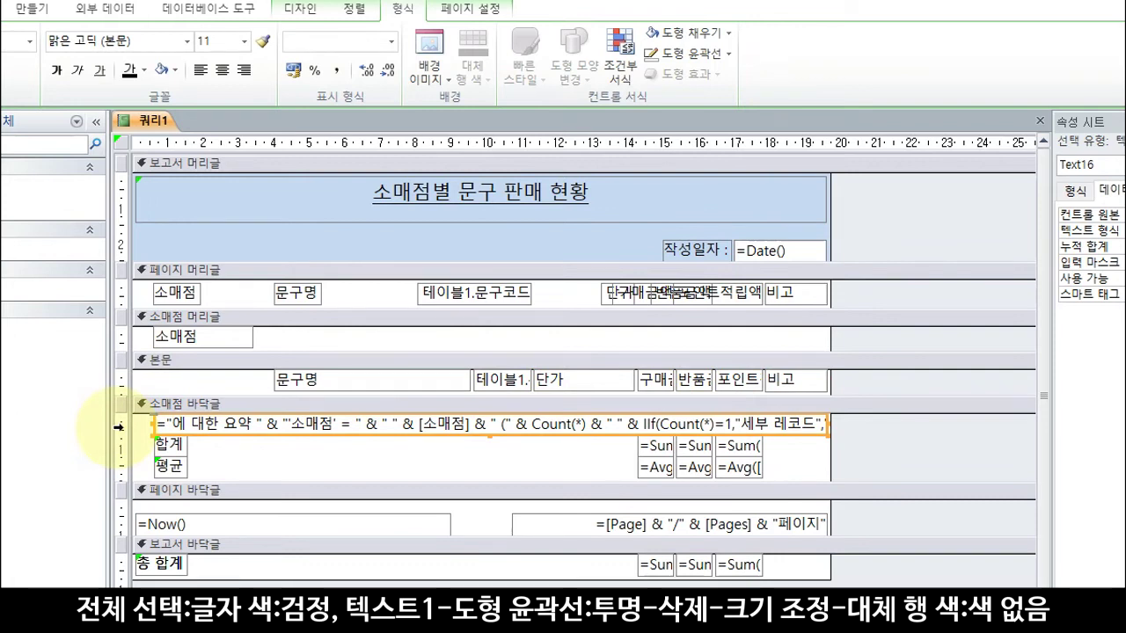
key("Delete")
left_click(119, 522)
key("Delete")
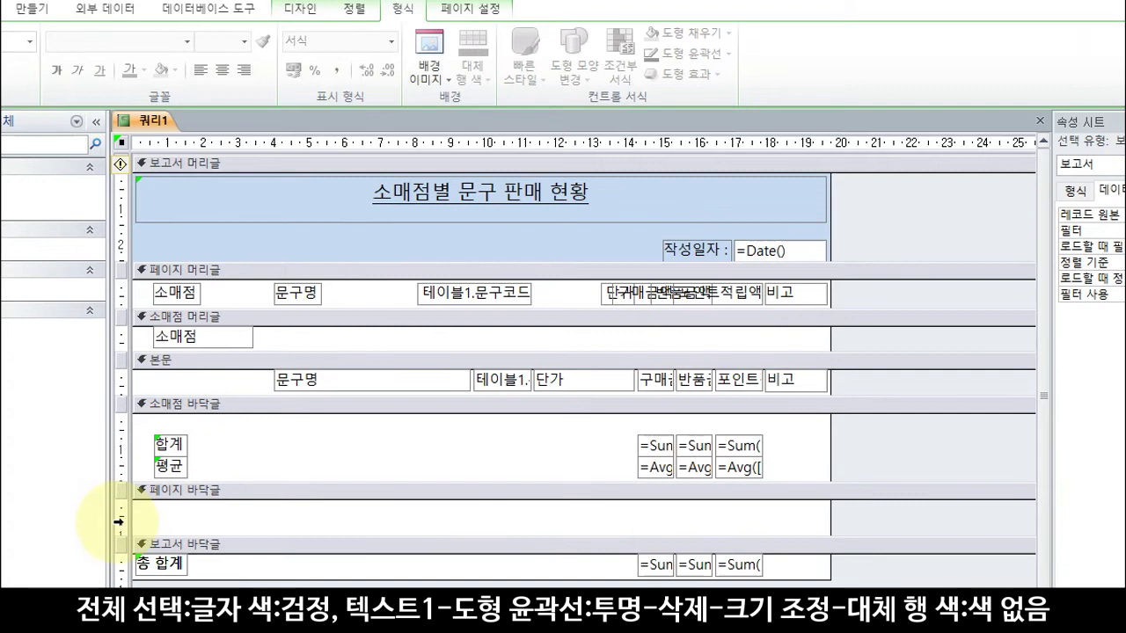
left_click(119, 563)
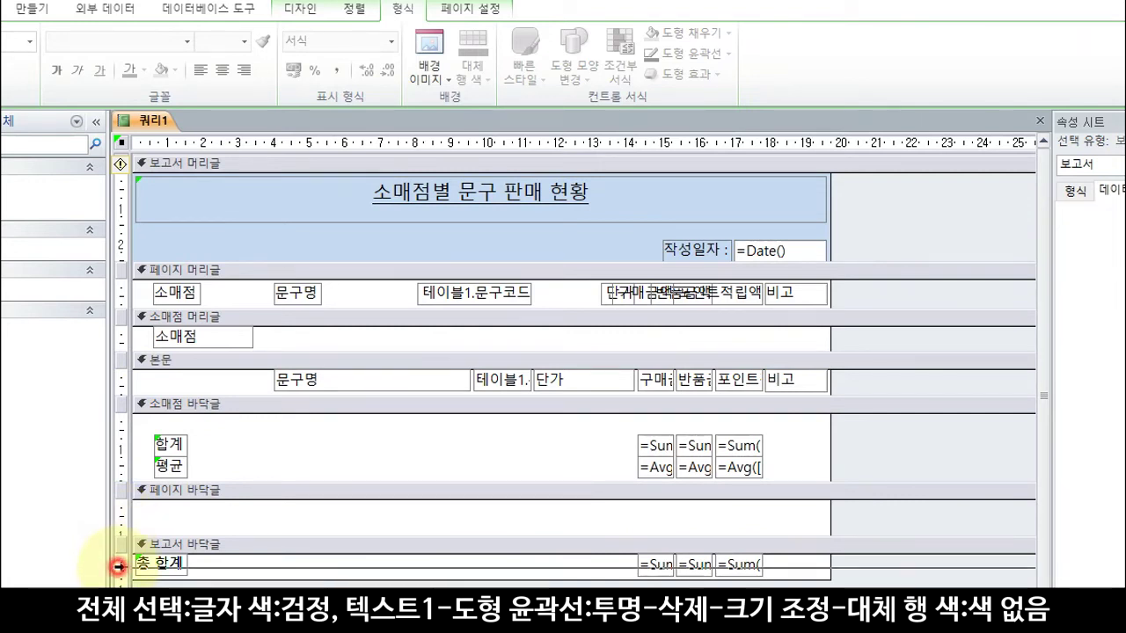
key("Delete")
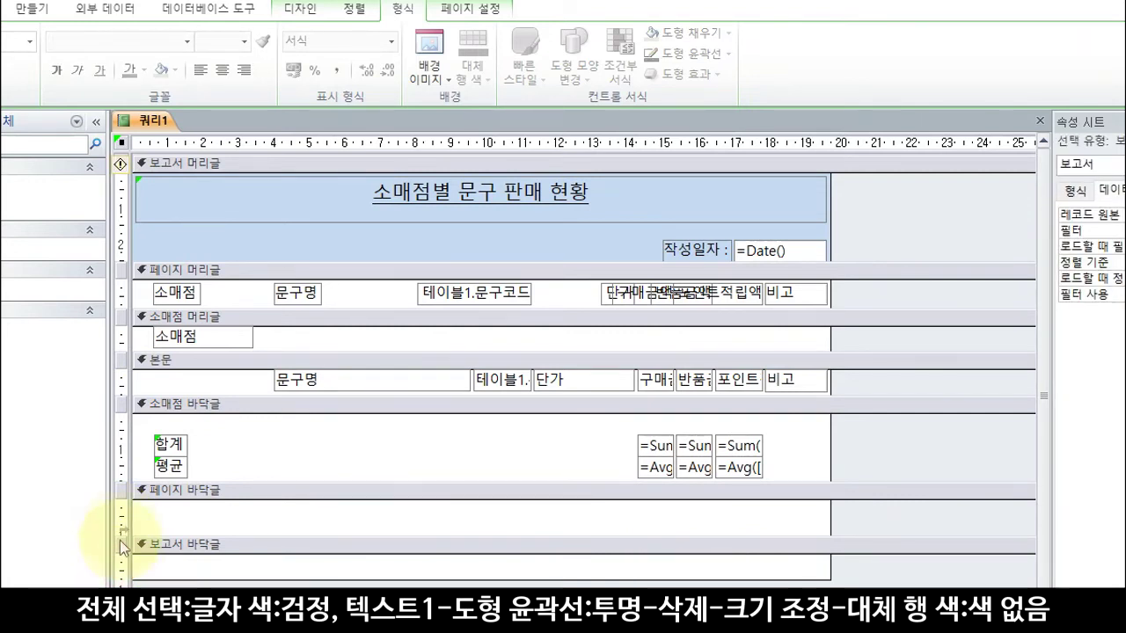
Step: Move the 평균 label and its Avg boxes from the 소매점 footer into the report footer, and collapse the page footer
left_click(121, 468)
left_click_drag(166, 462, 165, 563)
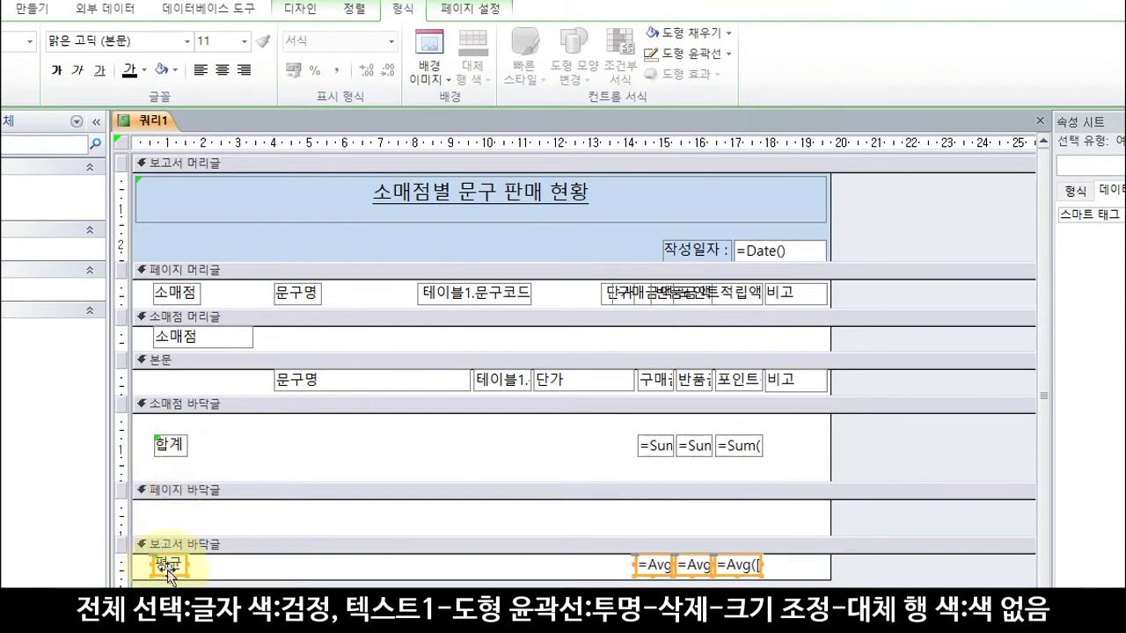
left_click_drag(183, 536, 192, 462)
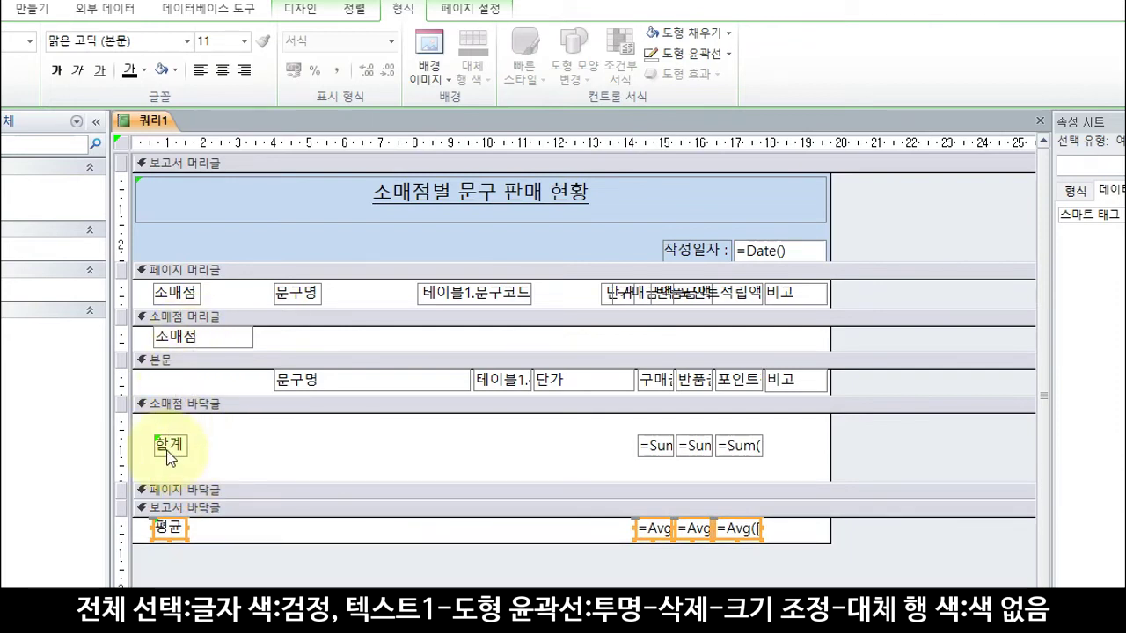
Step: Move the 소매점 field into the 소매점 footer, narrow it to sit directly before the shifted 합계 label, and collapse the 소매점 header
left_click(168, 447)
left_click_drag(161, 433, 247, 437)
left_click_drag(188, 340, 178, 458)
left_click_drag(252, 447, 213, 451)
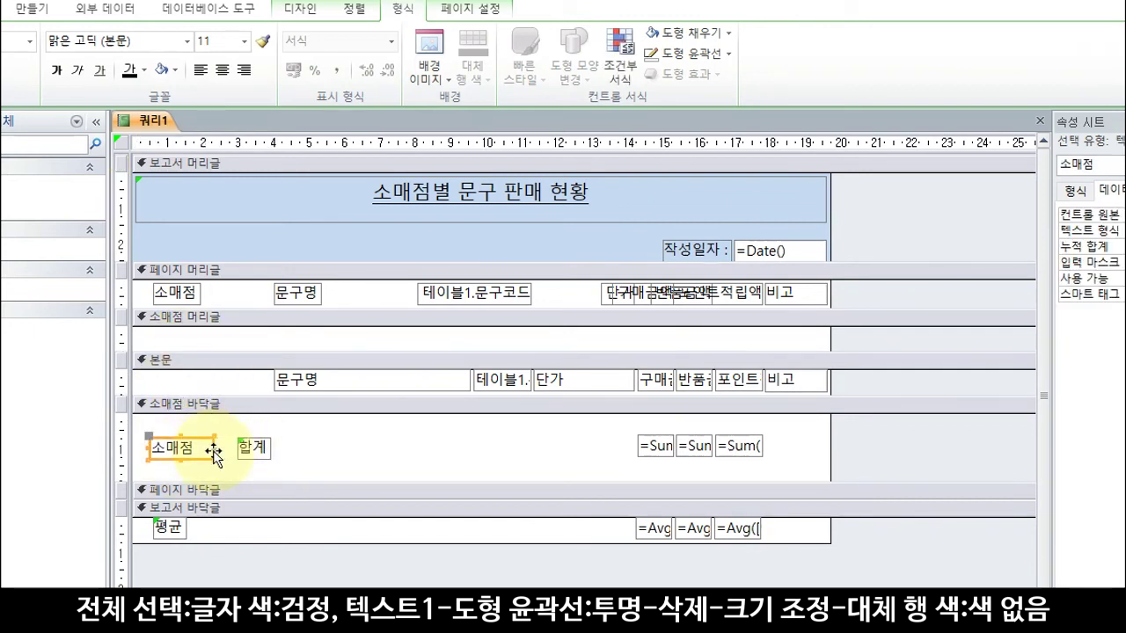
mouse_move(150, 436)
left_mouse_down()
mouse_move(123, 436)
mouse_move(170, 436)
left_mouse_up()
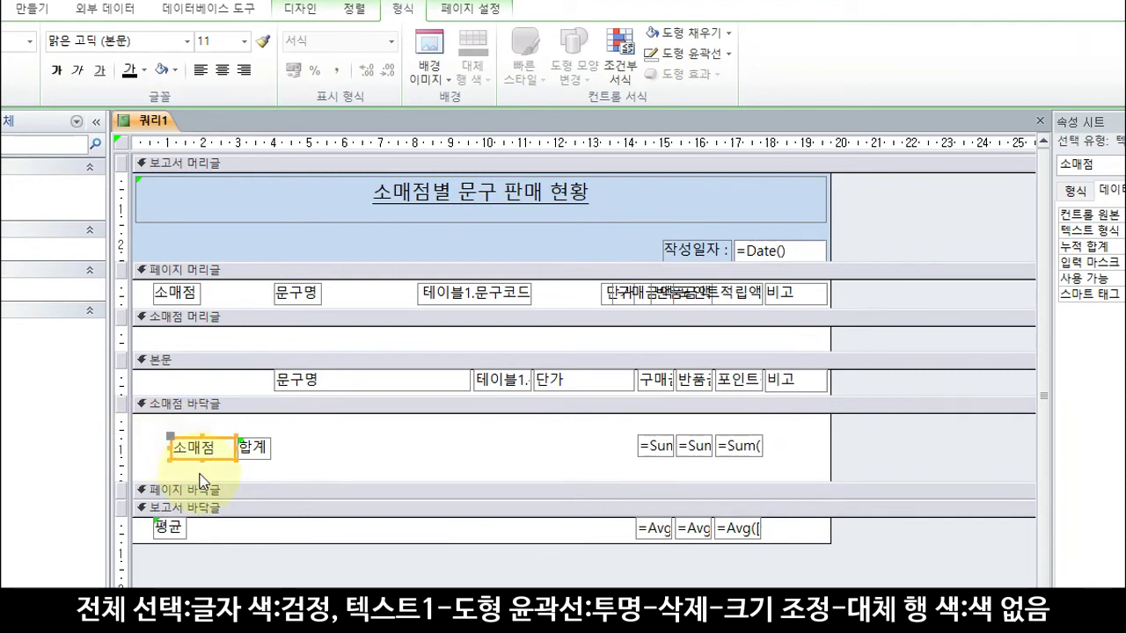
left_click_drag(210, 351, 222, 303)
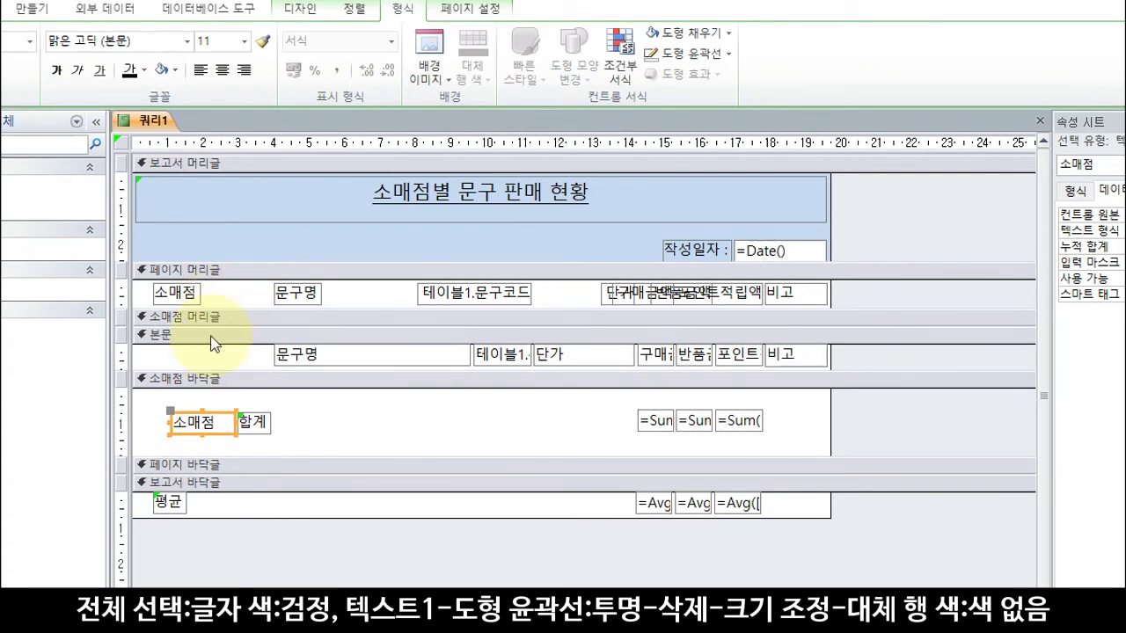
Step: Set the alternate row color to 색 없음 for the 본문 and 소매점 바닥글 sections
left_click(215, 335)
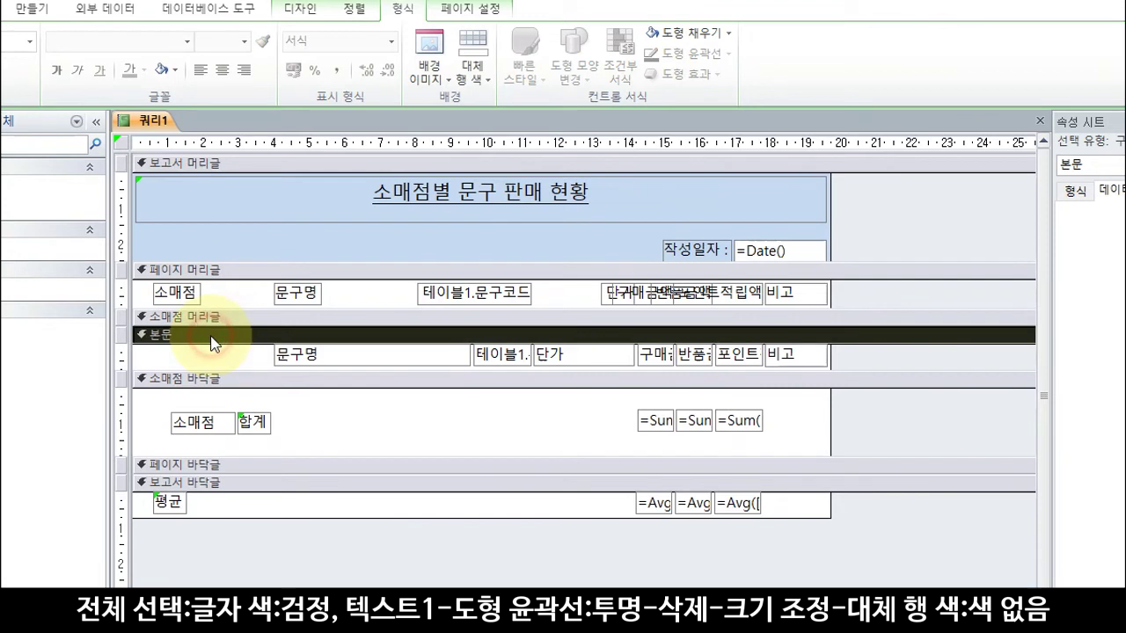
left_click(480, 74)
left_click(505, 392)
left_click(413, 382)
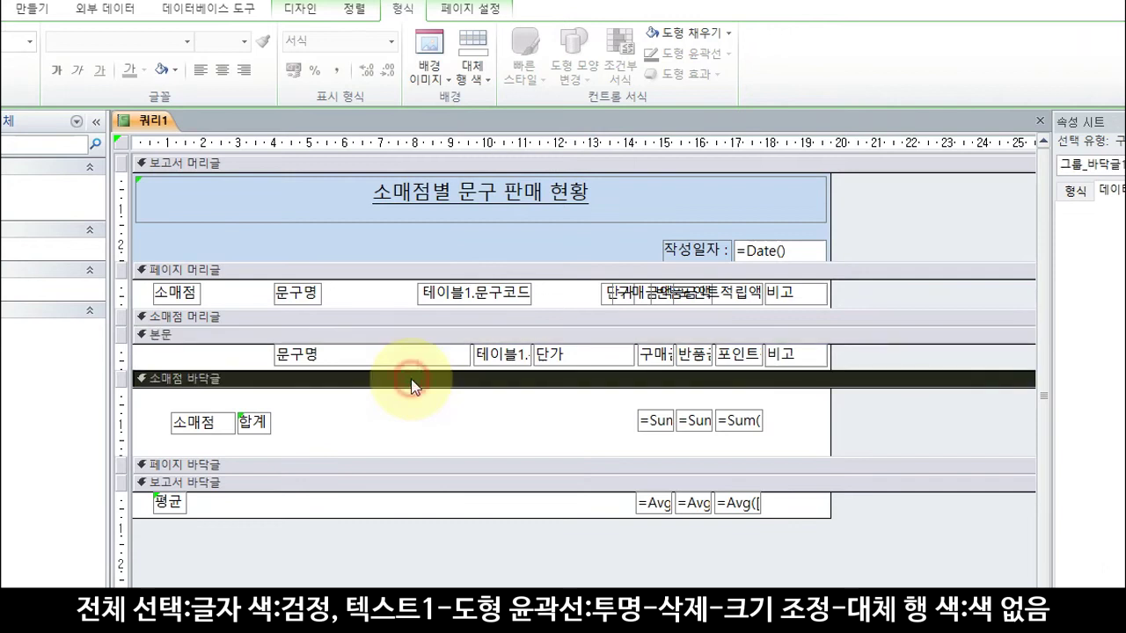
left_click(469, 81)
left_click(504, 390)
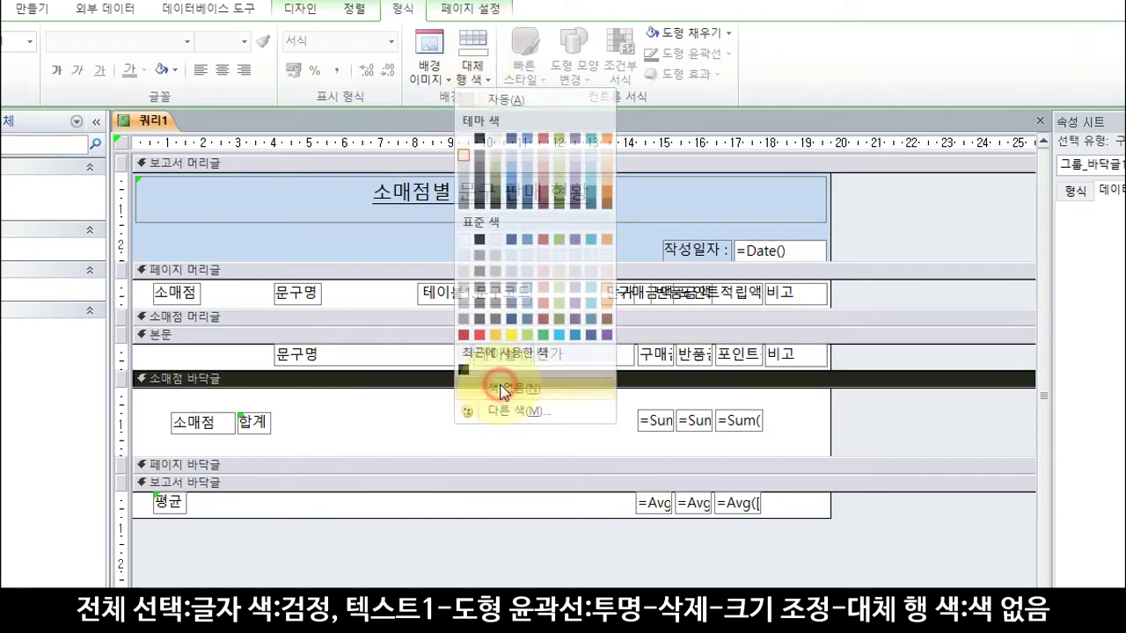
Step: Fill the report header section with the theme color white, background 1
left_click(492, 164)
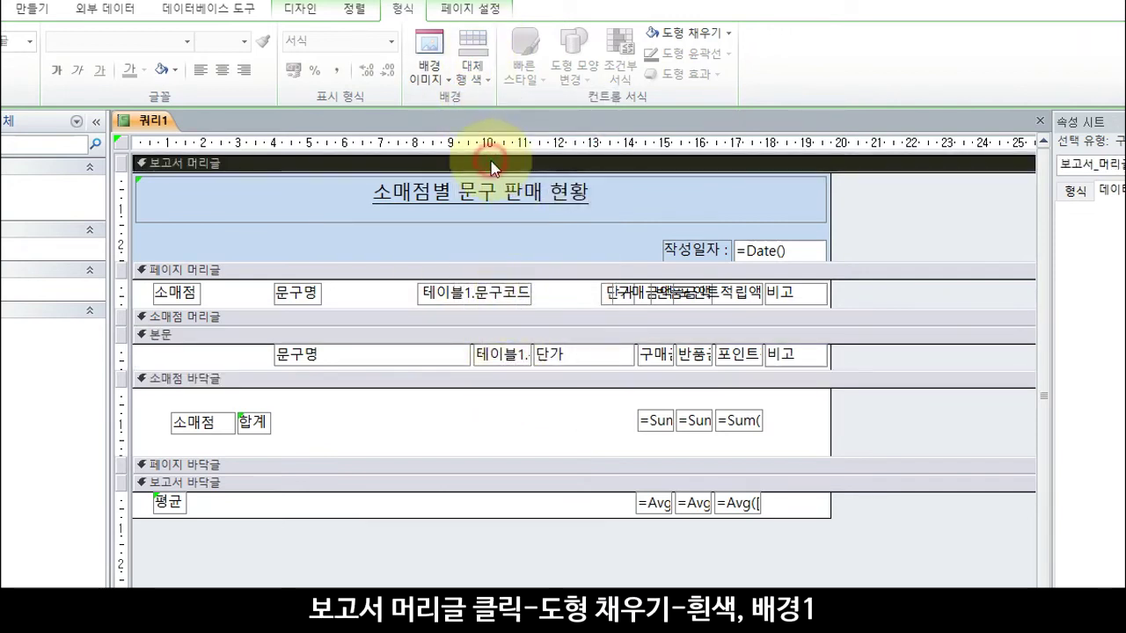
left_click(681, 33)
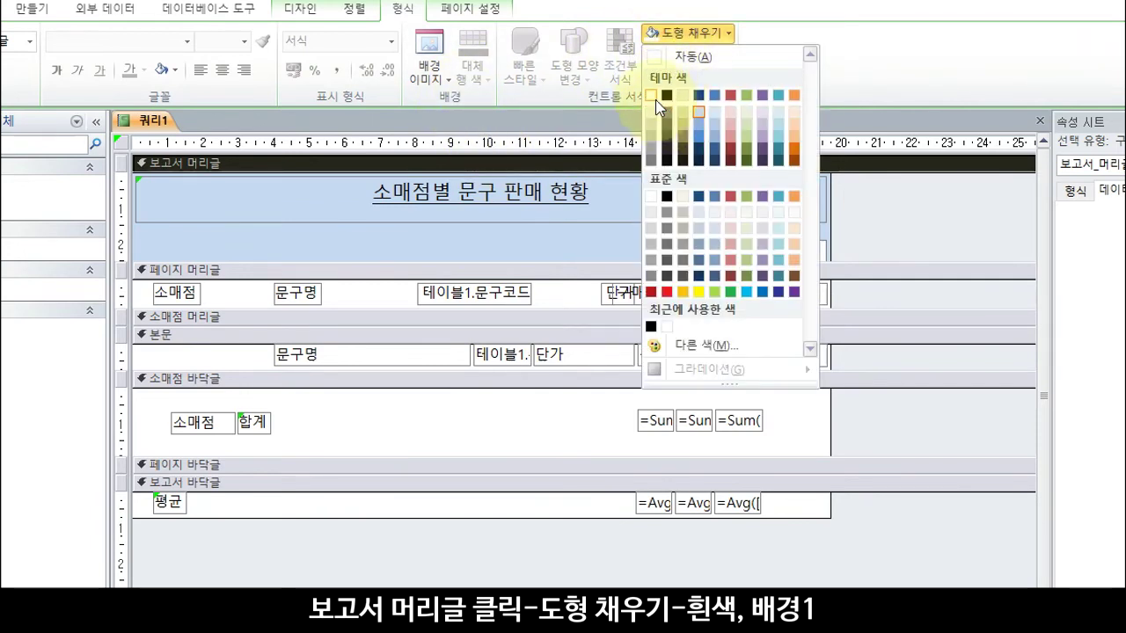
left_click(654, 95)
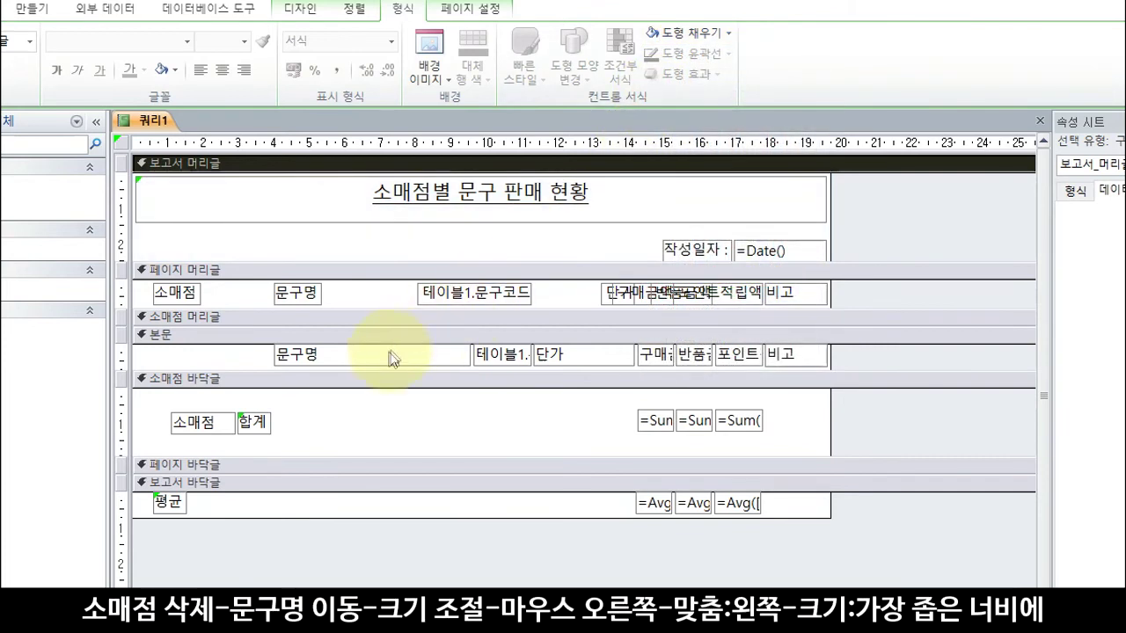
Step: Delete the 소매점 label from the page header, then move the 문구명 label and field near the report's left edge and widen them
left_click(194, 301)
key("Delete")
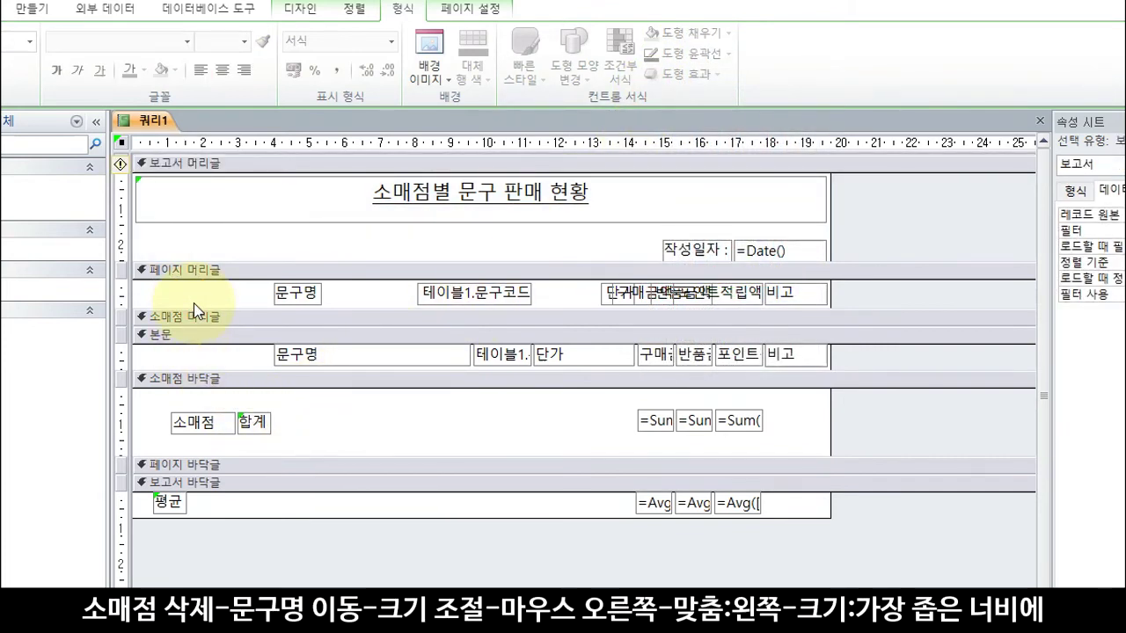
left_click_drag(287, 239, 304, 359)
left_click_drag(297, 293, 163, 293)
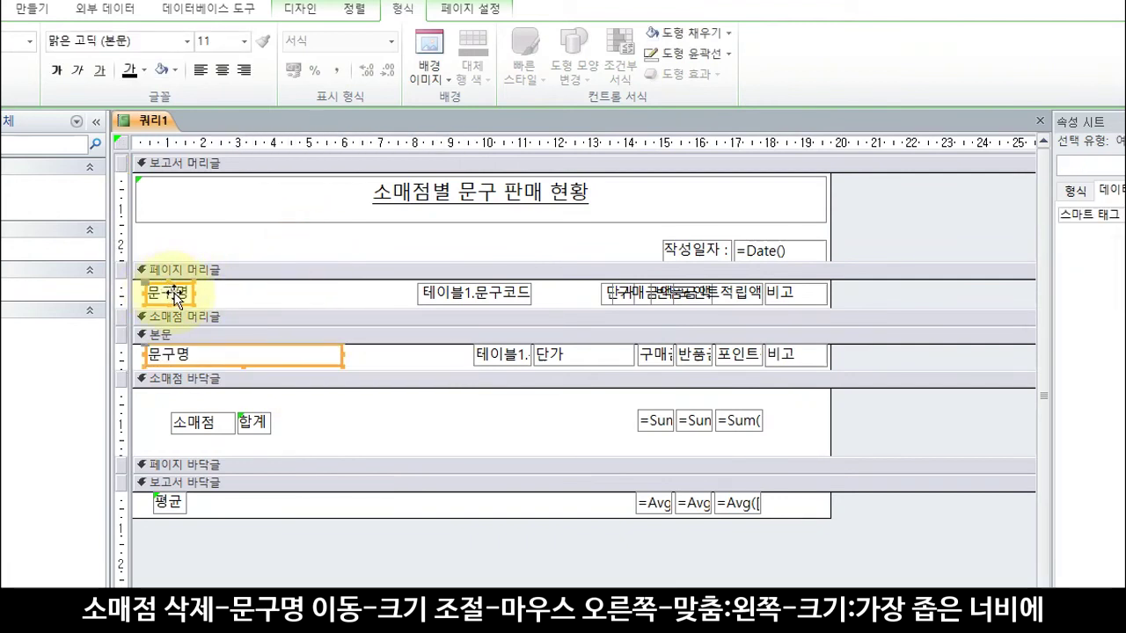
left_click_drag(201, 294, 221, 294)
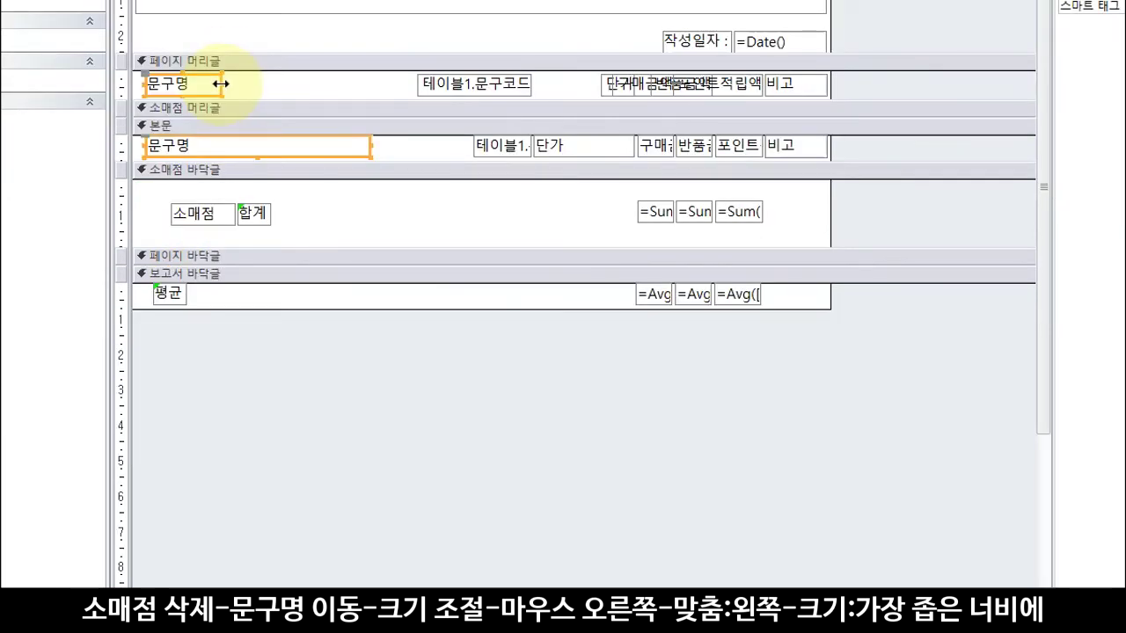
Step: Left-align the 문구명 label and field with each other, size both to the narrowest width and center their text
right_click(175, 90)
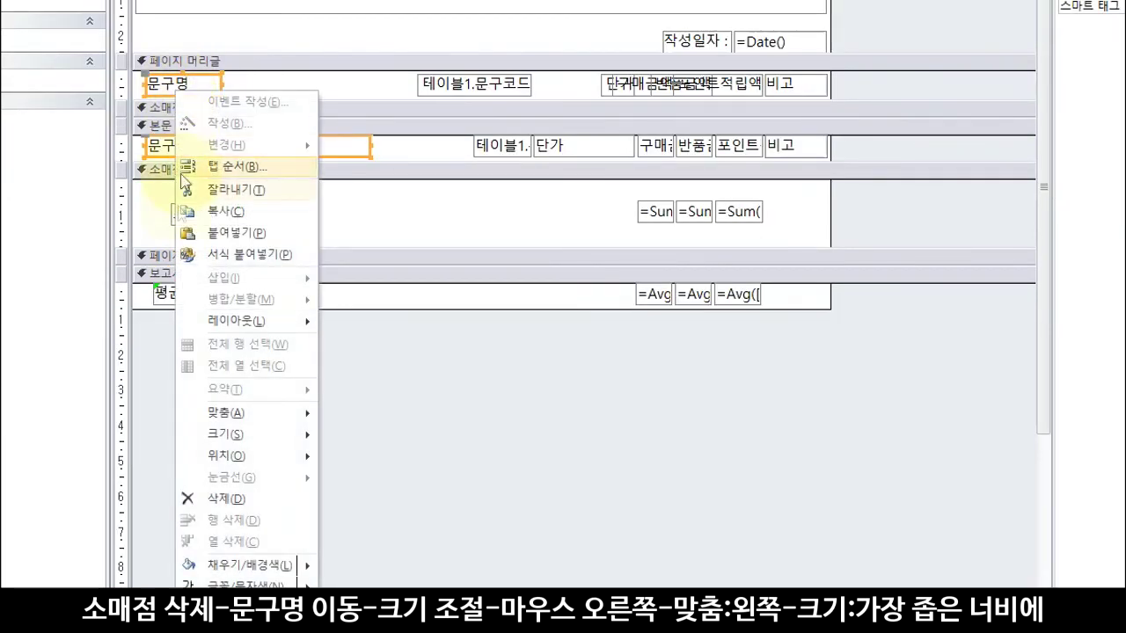
mouse_move(221, 417)
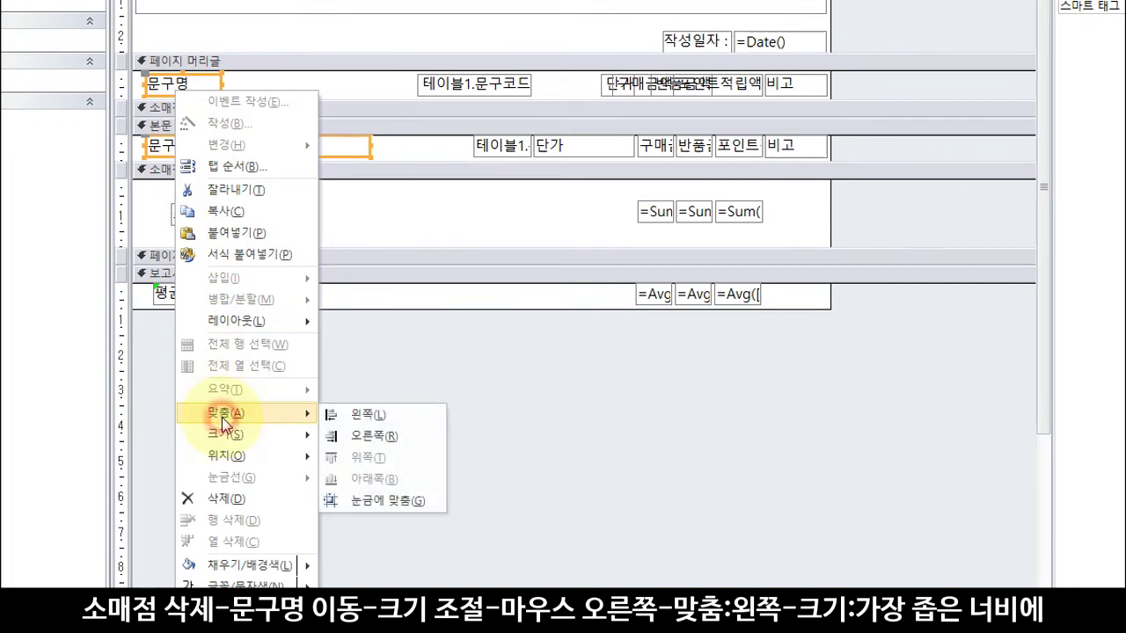
left_click(341, 421)
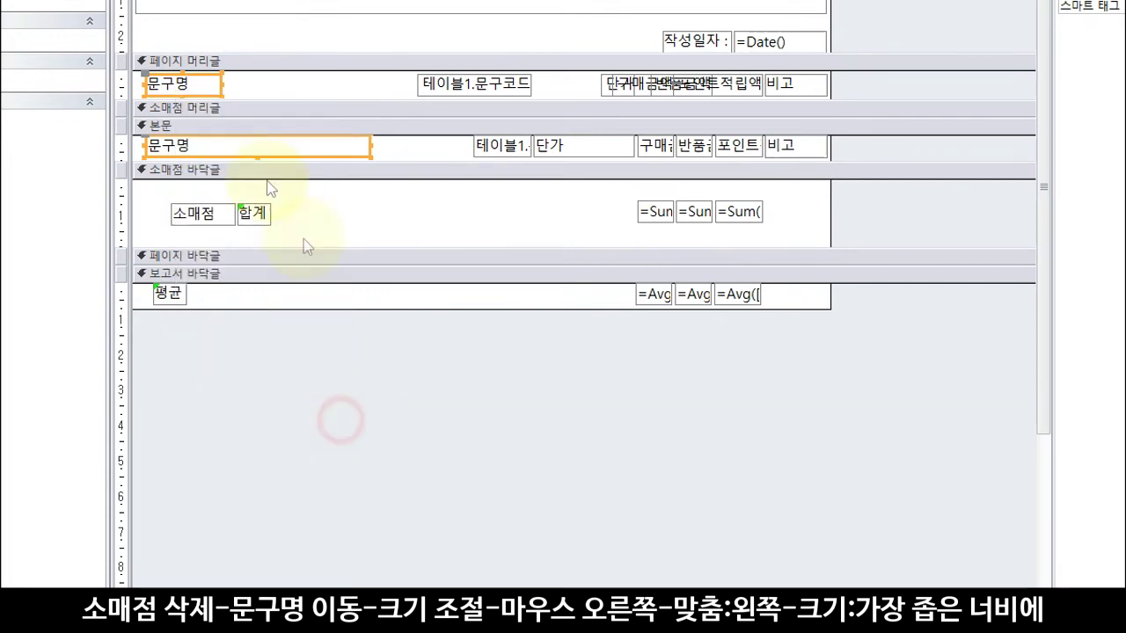
right_click(191, 79)
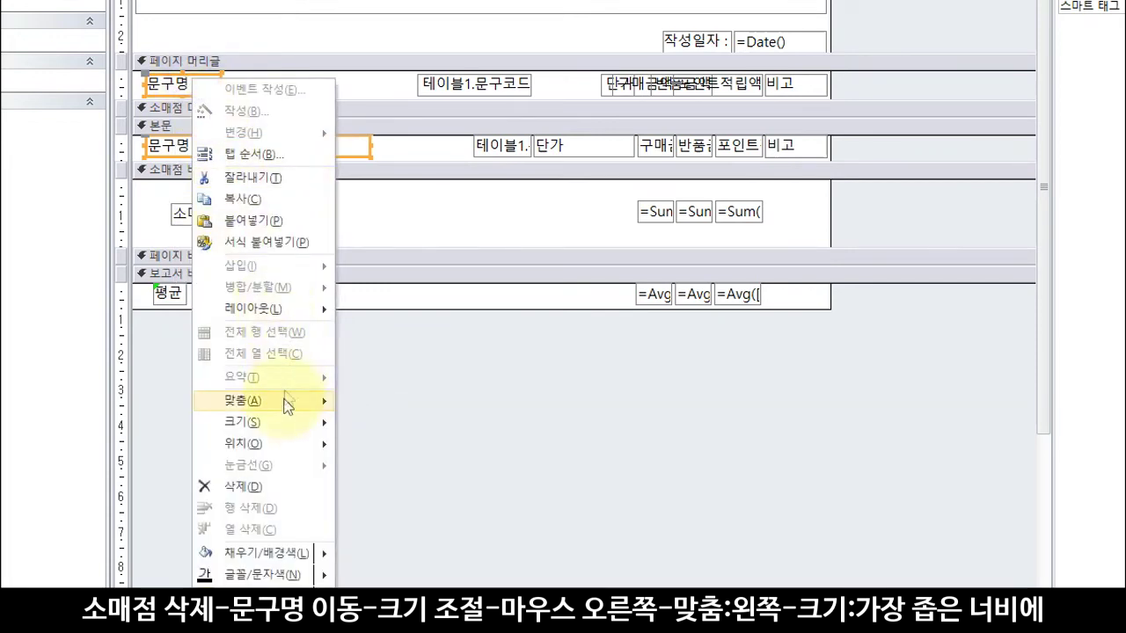
mouse_move(280, 424)
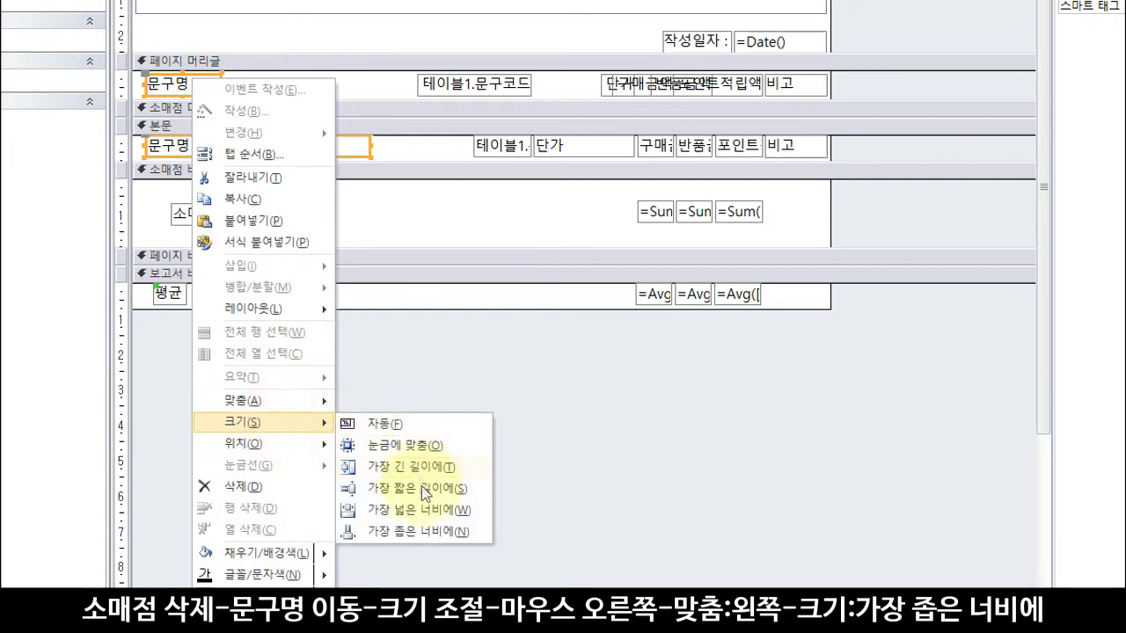
left_click(435, 530)
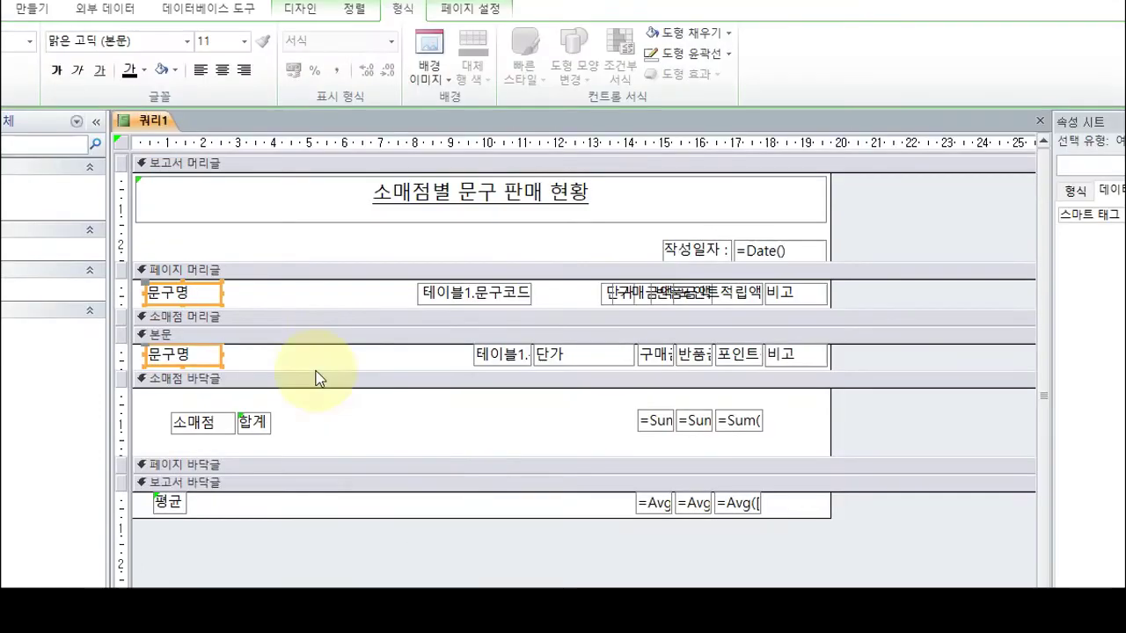
left_click(225, 76)
Step: Move the 테이블1.문구코드 label and field next to the 문구명 column and shorten the label text to 문구코드
left_click(464, 247)
left_click_drag(472, 381, 480, 417)
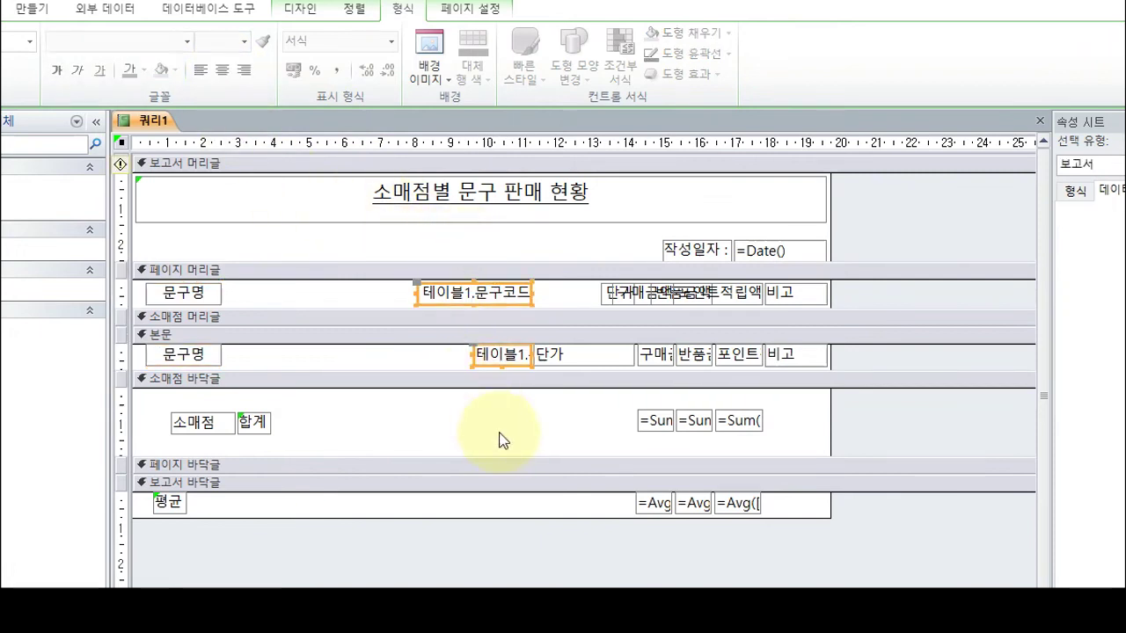
left_click_drag(482, 296, 290, 298)
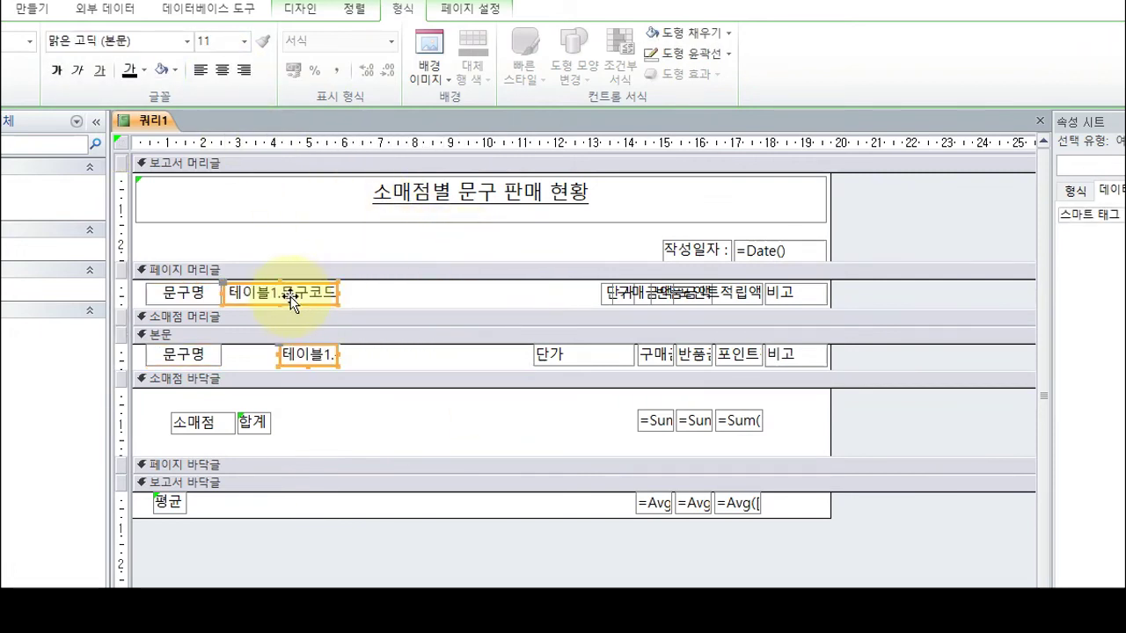
left_click(290, 238)
left_click(280, 294)
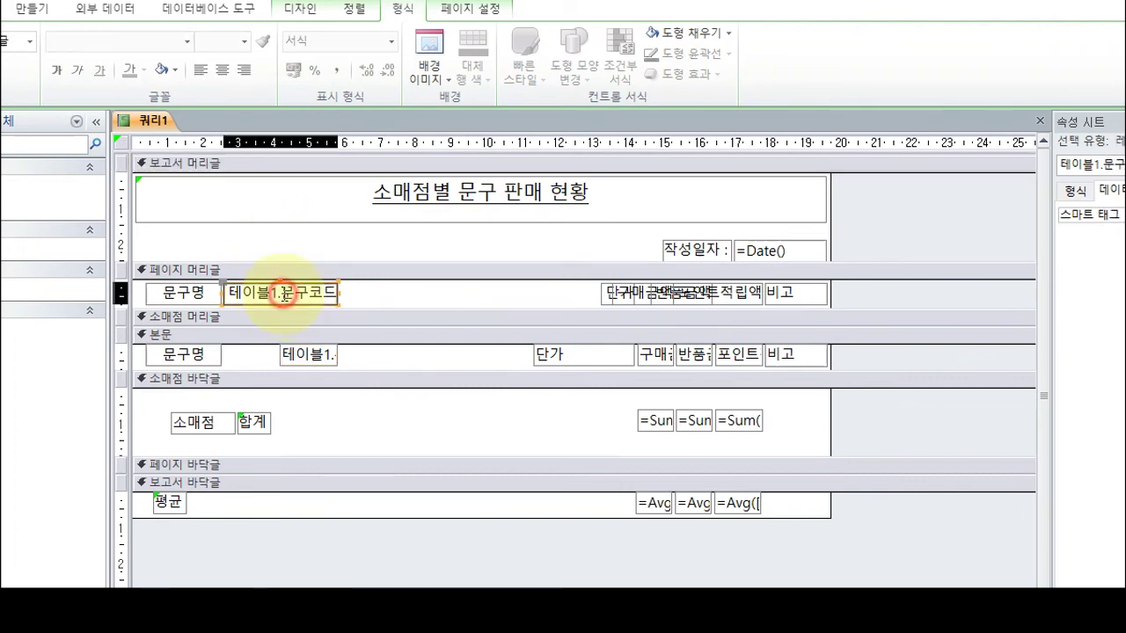
key("Delete")
Step: Size the 문구코드 label and its field together to the narrowest width
left_click_drag(330, 417, 310, 252)
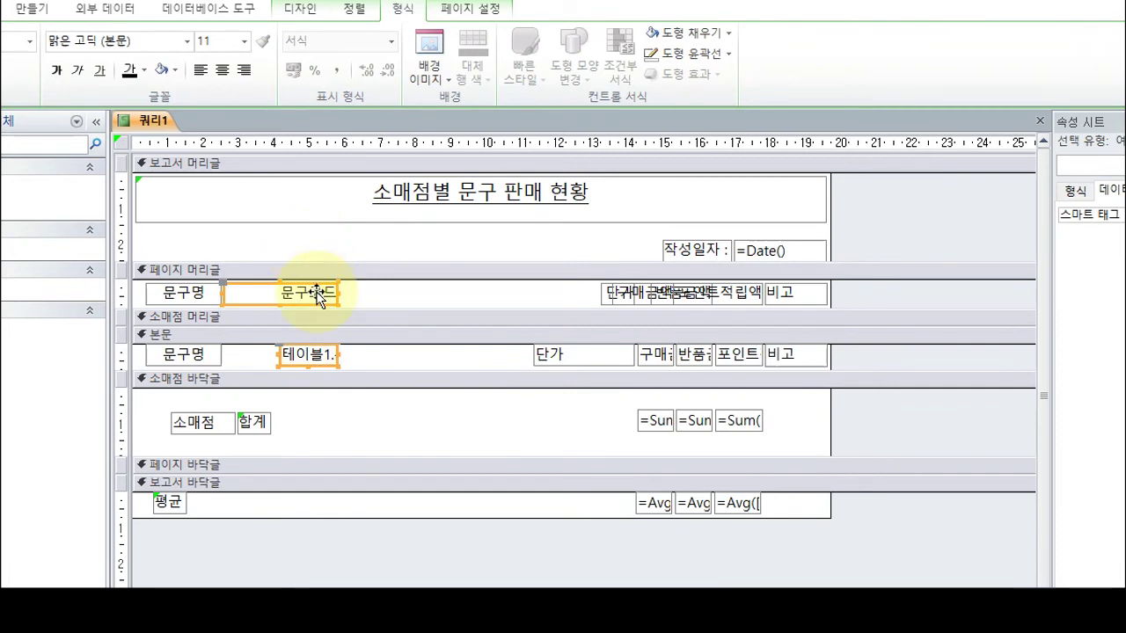
right_click(318, 294)
left_click(392, 588)
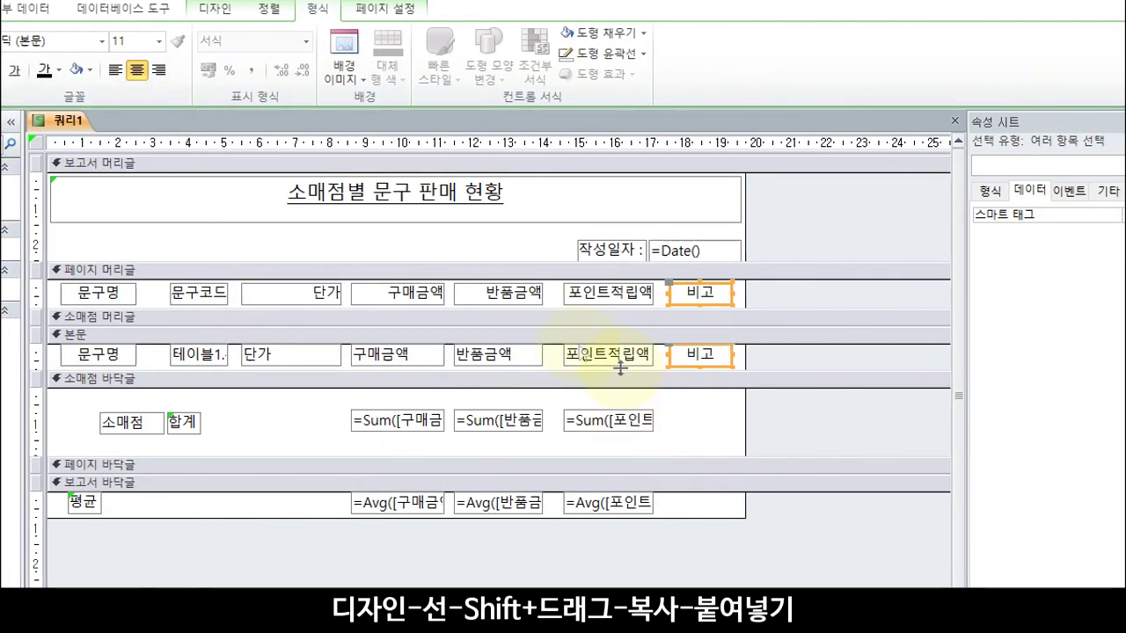
Step: Draw a horizontal line across the full width of the page header above its labels and duplicate it below them
left_click(219, 8)
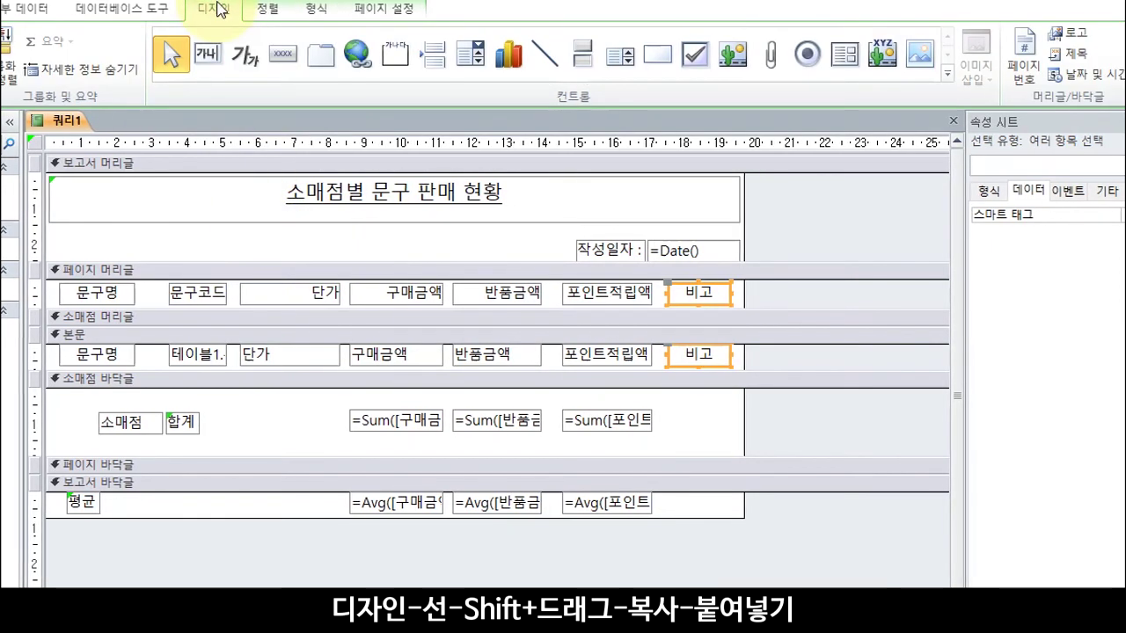
left_click(549, 55)
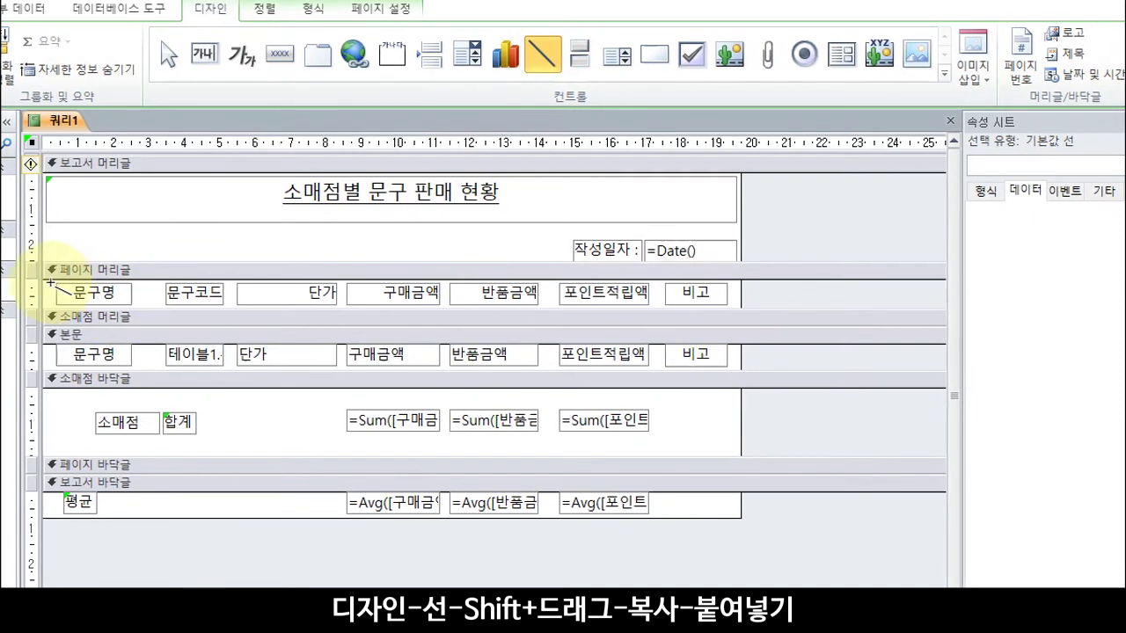
left_click_drag(41, 281, 739, 284)
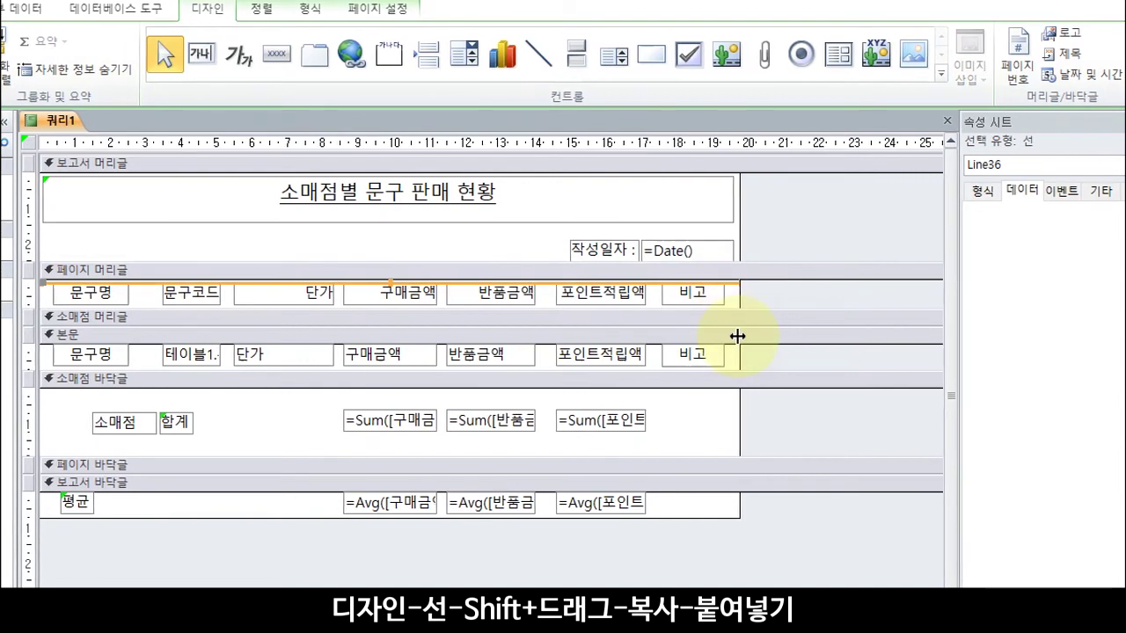
left_click(736, 284)
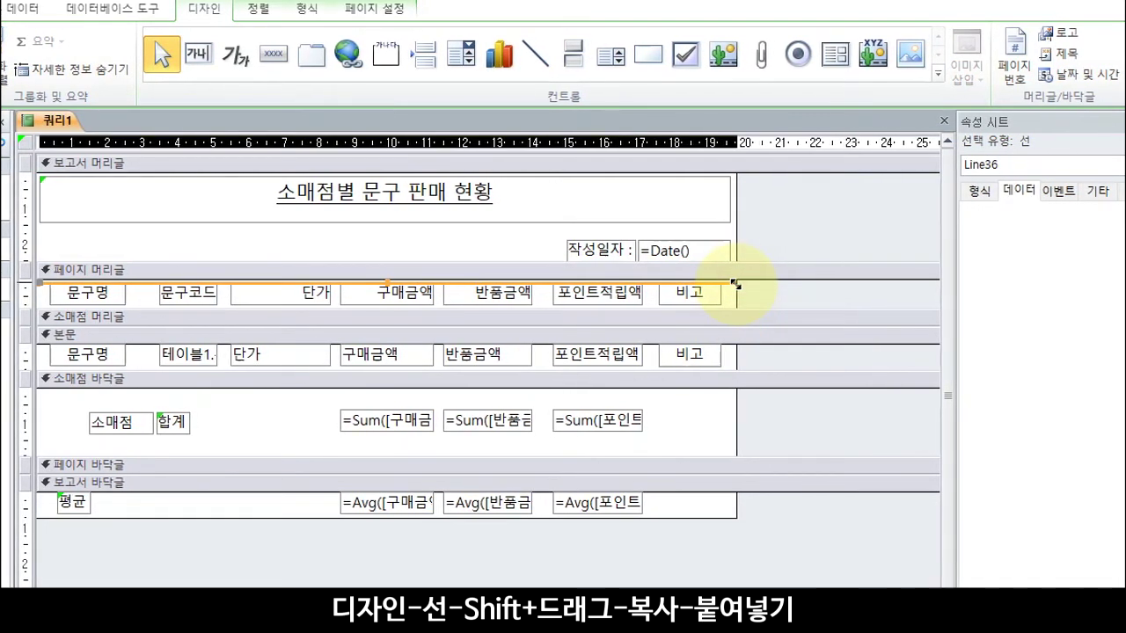
key("ctrl+c")
key("ctrl+v")
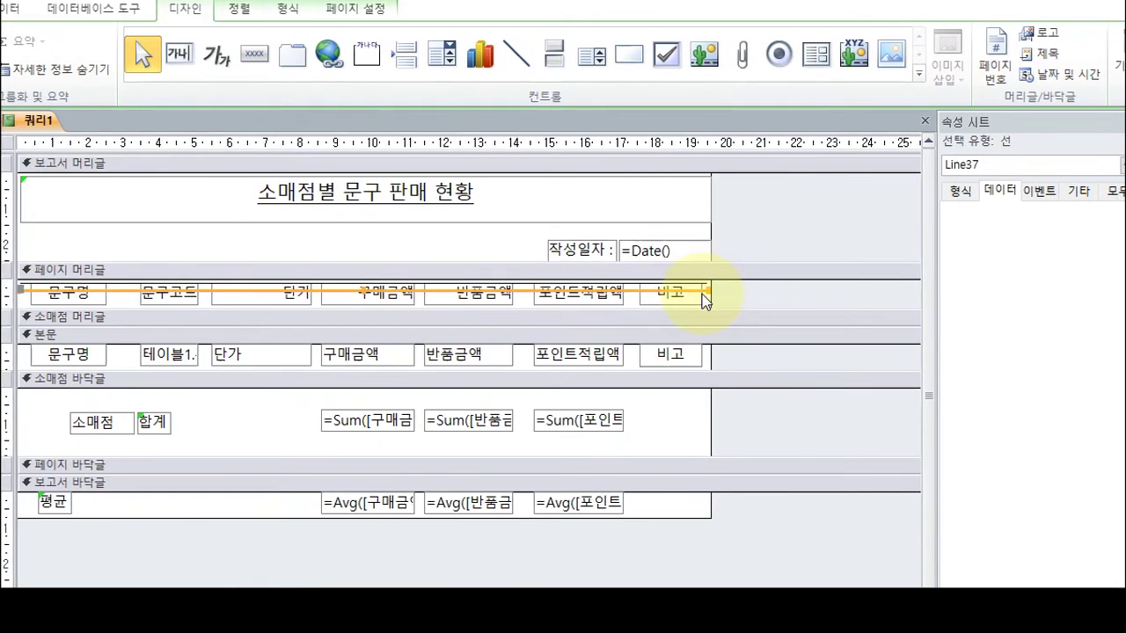
key("ctrl+z")
Step: Copy both page header lines into the 소매점 footer section
left_click_drag(116, 242, 113, 350)
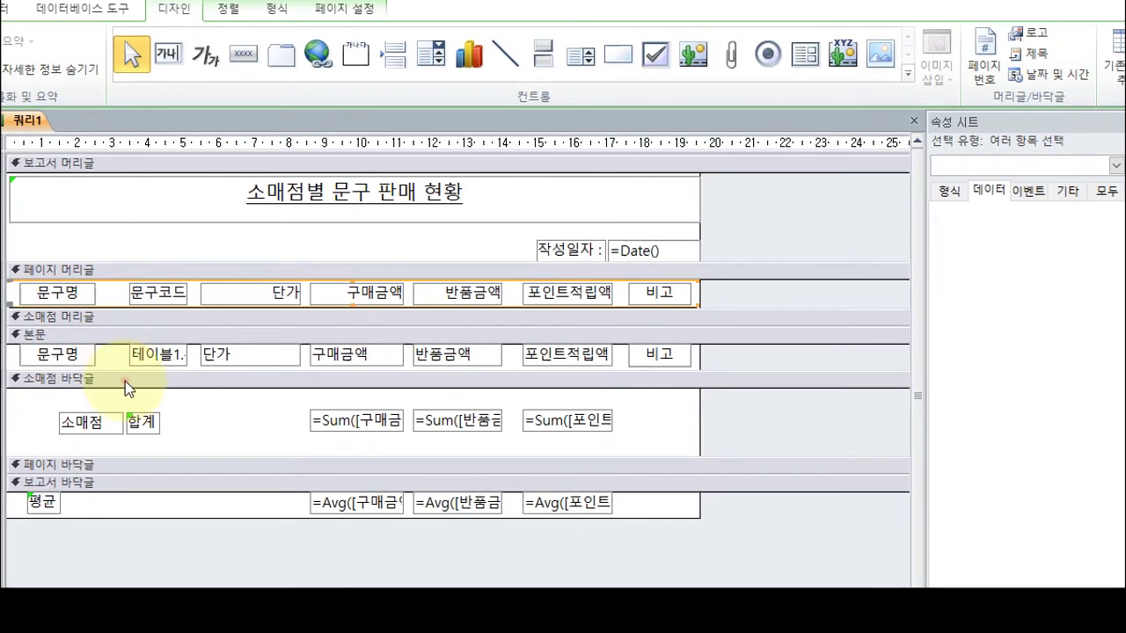
left_click(124, 381)
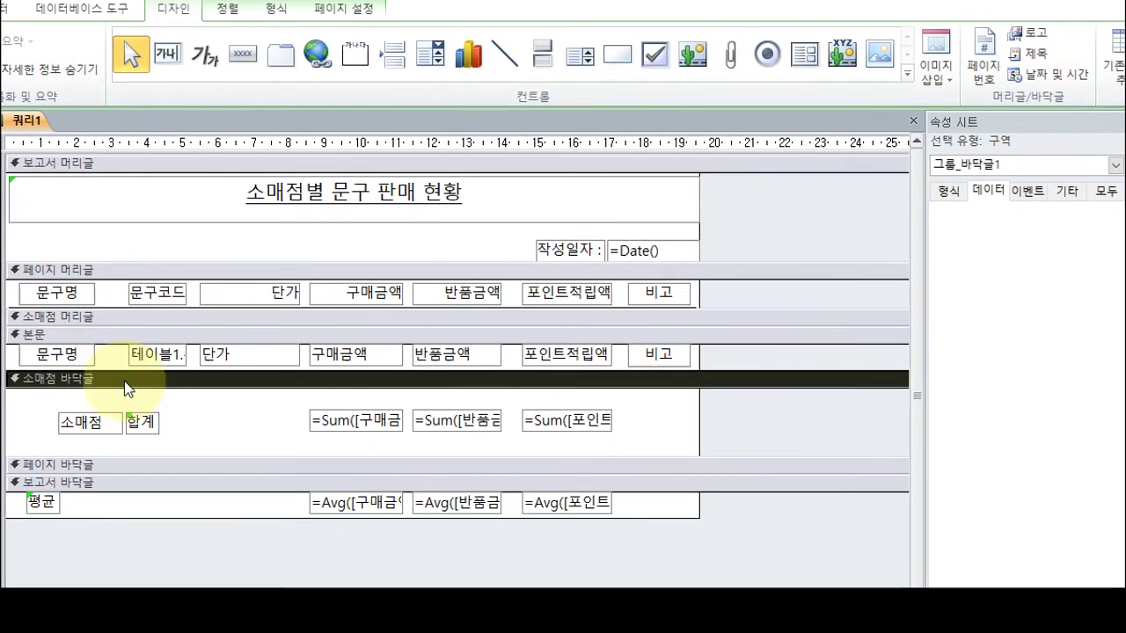
left_click(124, 388)
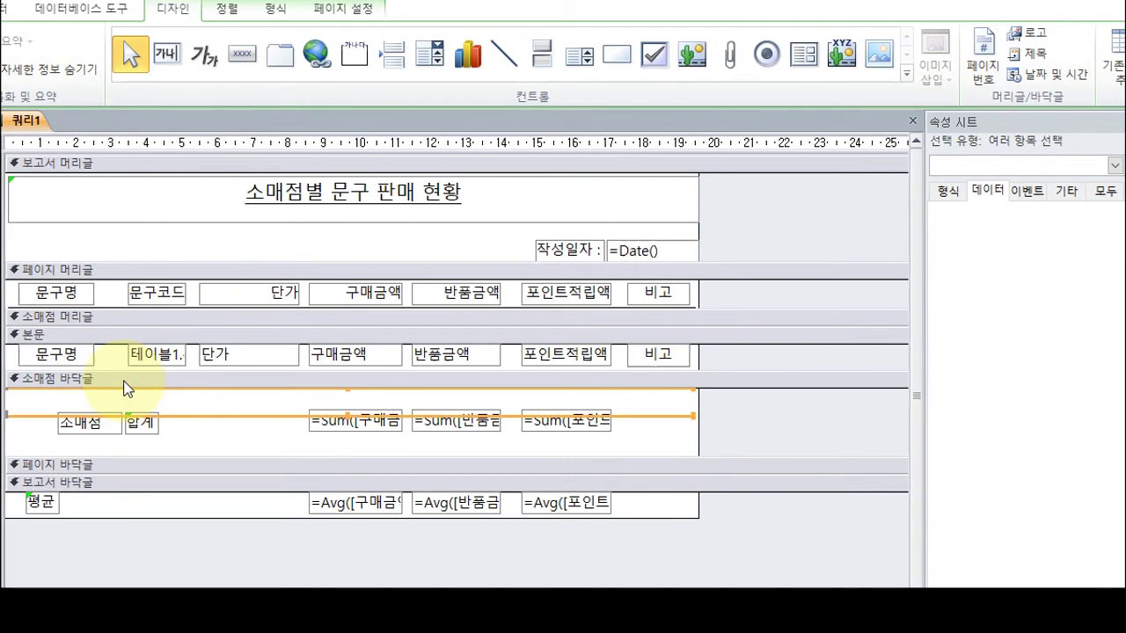
Step: Move the 소매점 field, 합계 label and Sum fields in the 소매점 footer up between the two lines
left_click_drag(5, 428, 5, 429)
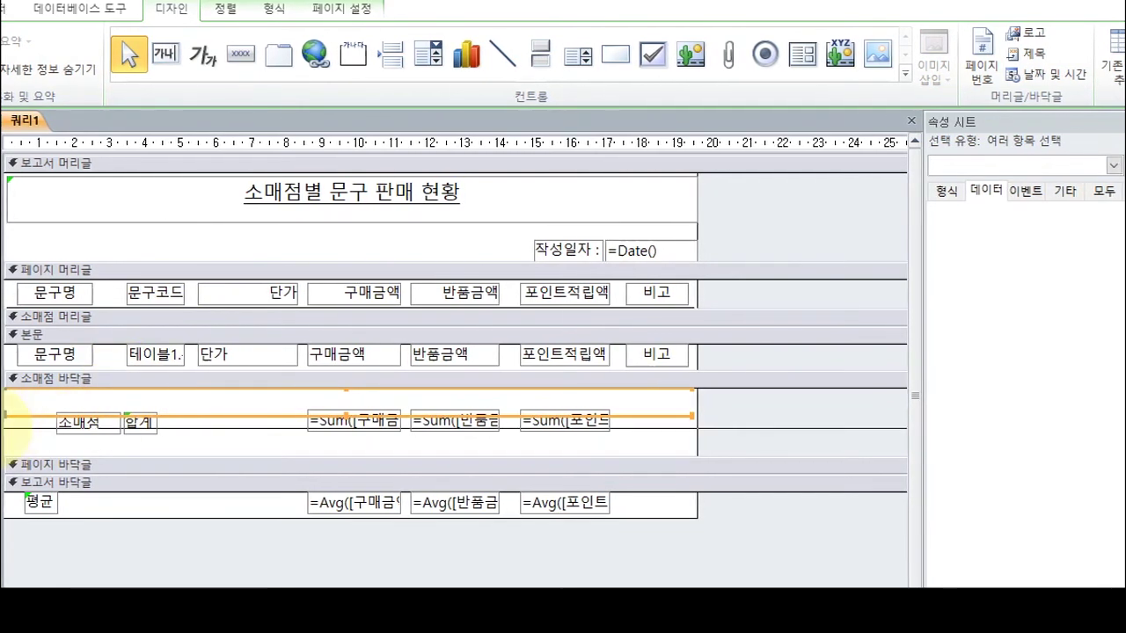
left_click(5, 421)
key("Up")
key("Up")
key("Up")
key("Up")
key("Up")
key("Up")
key("Up")
key("Up")
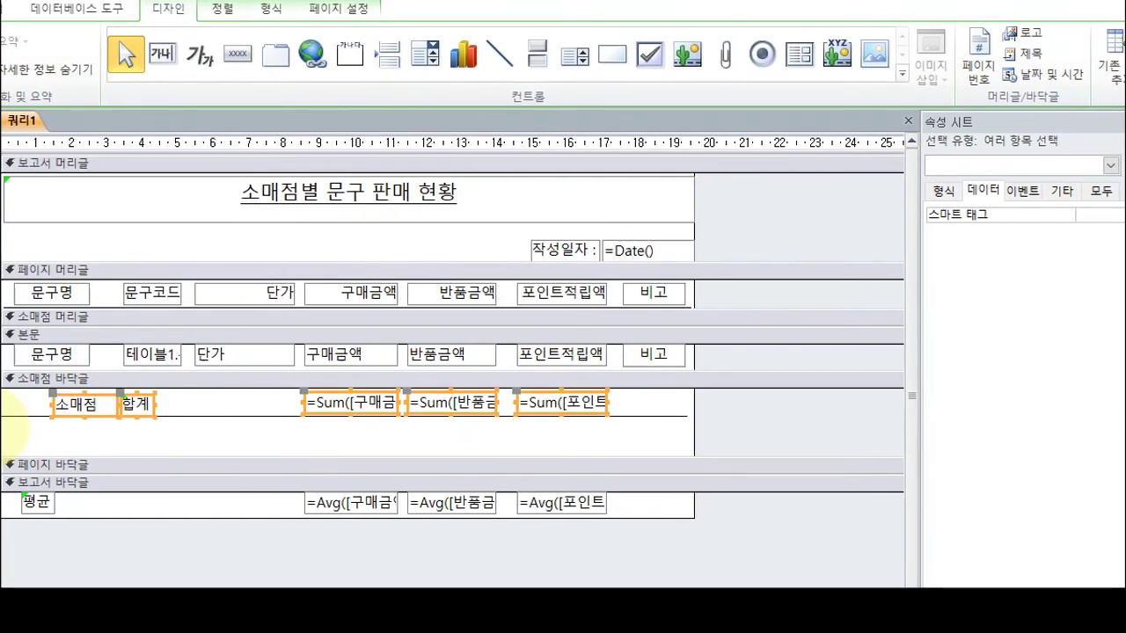
Step: Align the page header labels with each other along their tops, and the detail fields likewise
left_click(1, 293)
right_click(44, 288)
mouse_move(122, 610)
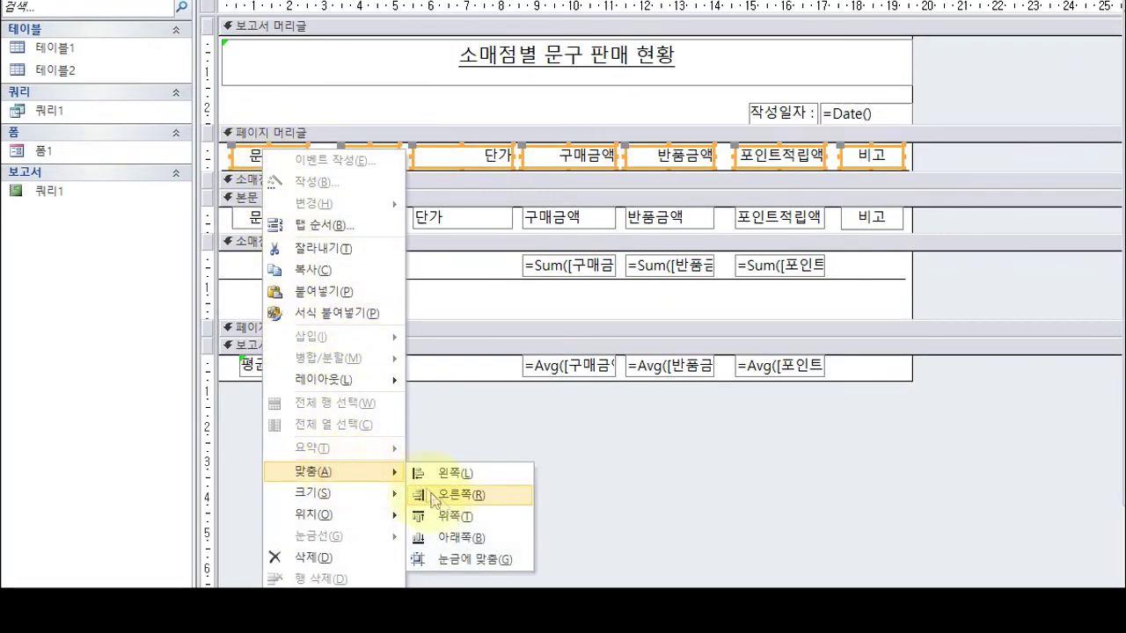
left_click(448, 495)
left_click(211, 218)
right_click(262, 224)
mouse_move(380, 556)
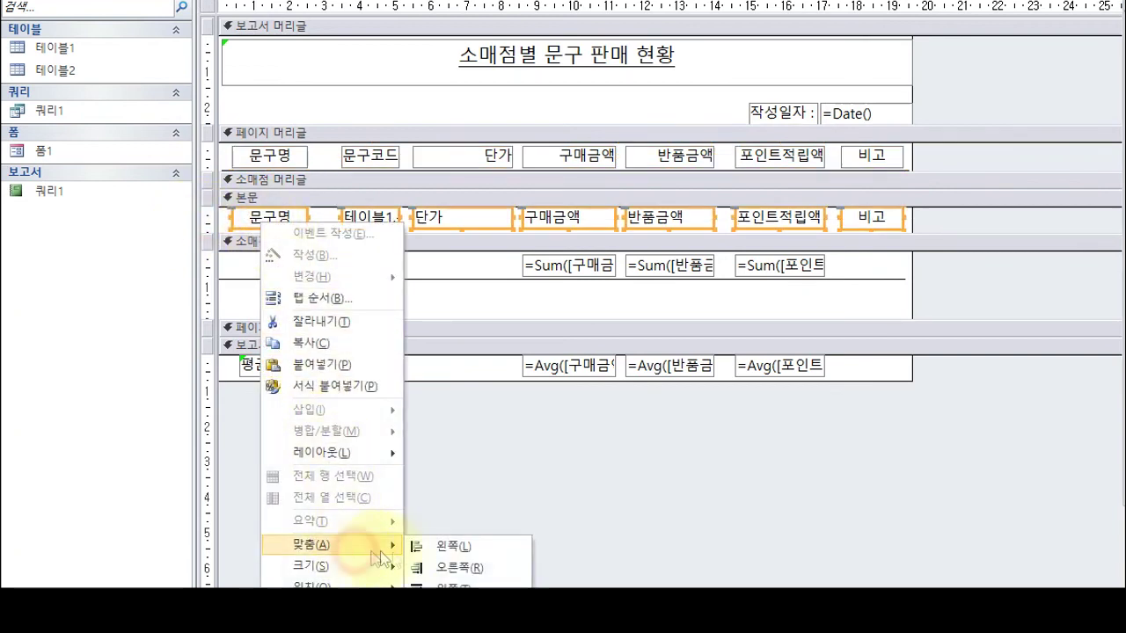
left_click(448, 585)
Step: Align the 소매점 footer controls along their tops and shrink that section to end just below its lower line
left_click(209, 267)
right_click(209, 267)
right_click(563, 265)
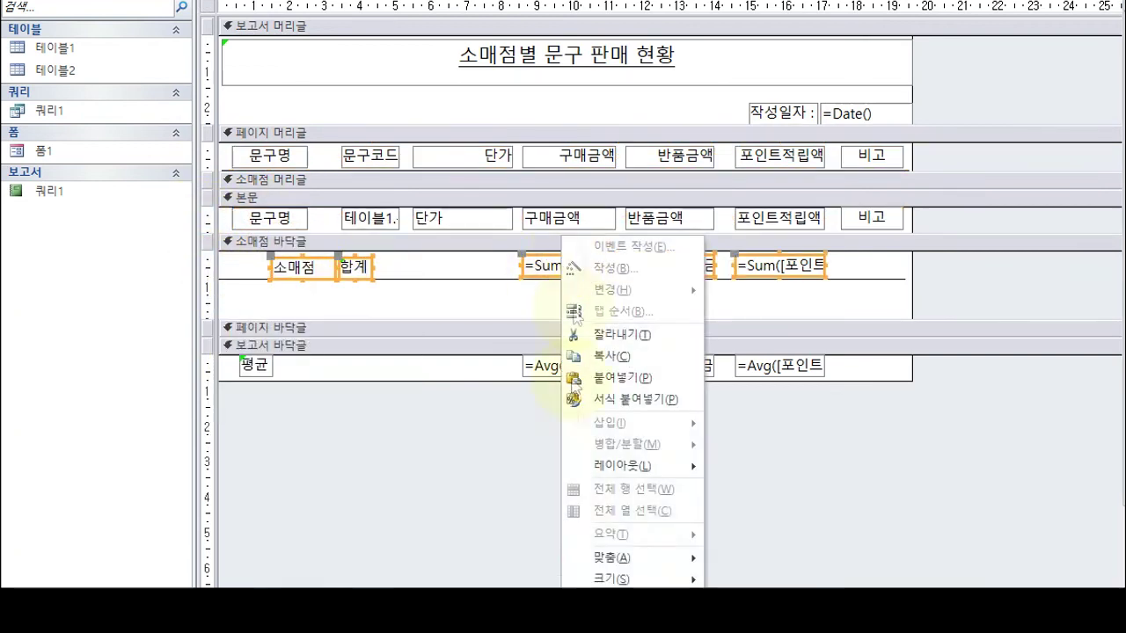
left_click(779, 575)
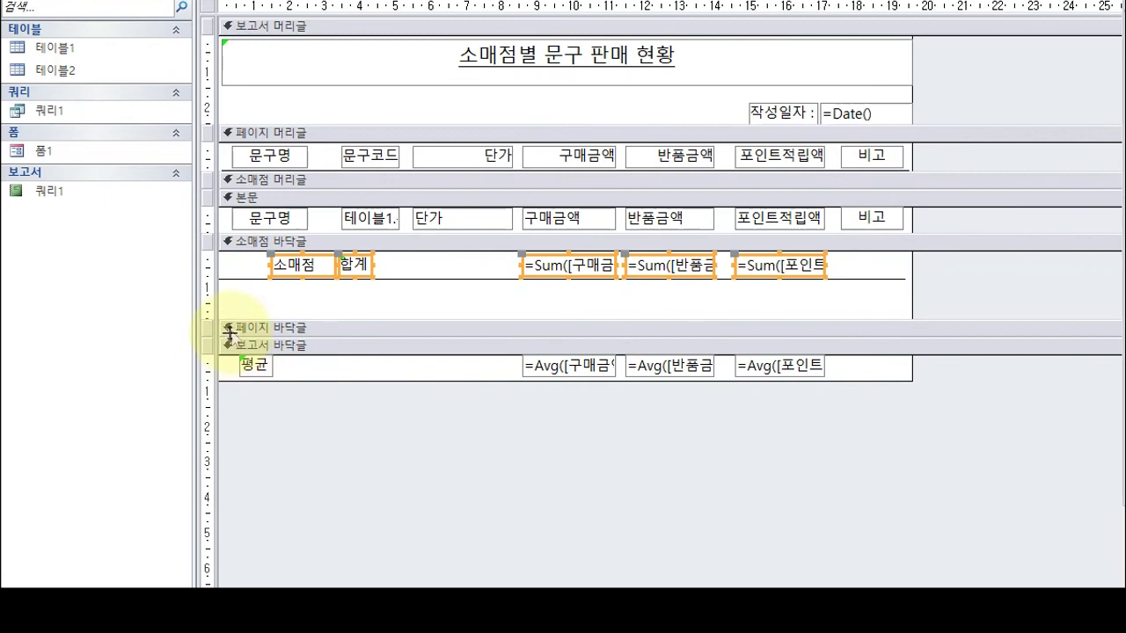
left_click_drag(244, 317, 257, 285)
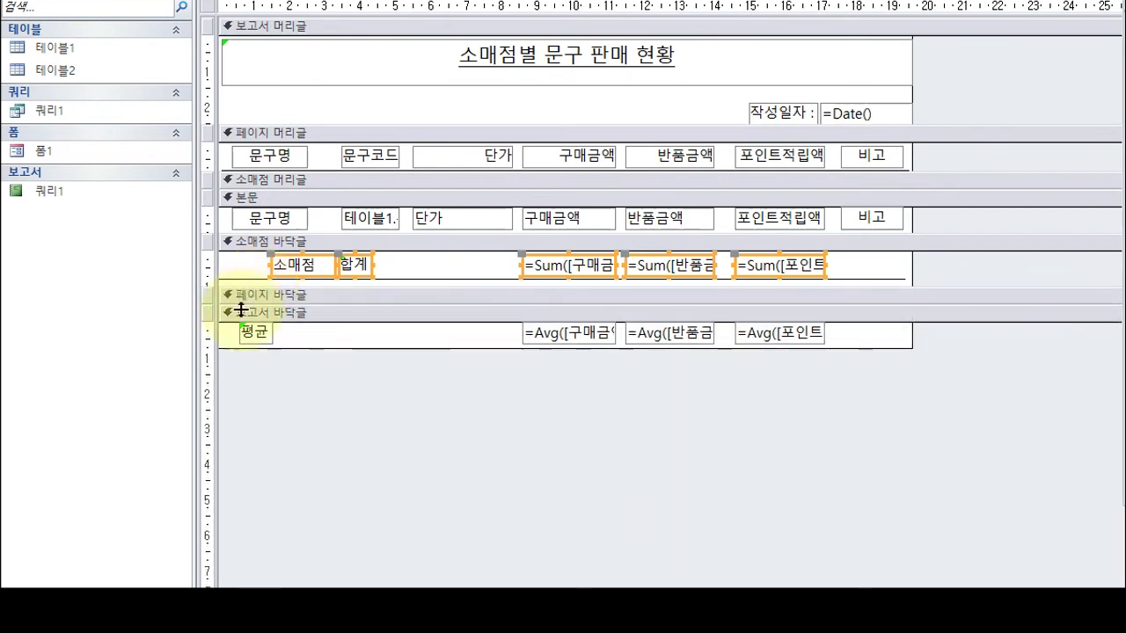
Step: Copy the lower line of the 소매점 footer into the report footer and move it below the average fields
left_click(433, 278)
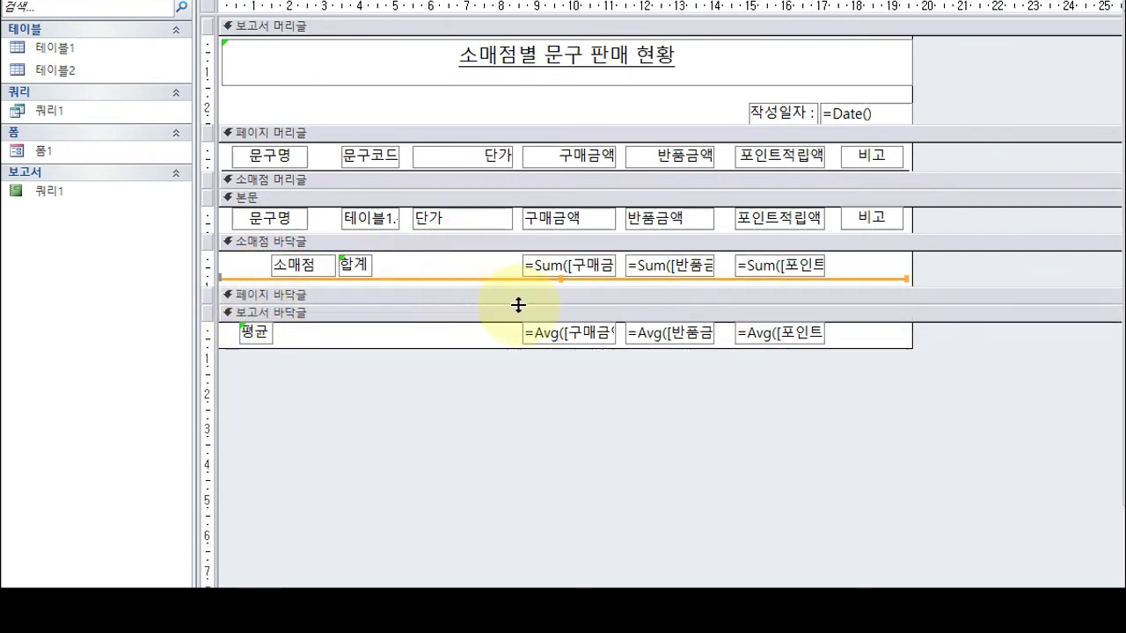
left_click(361, 312)
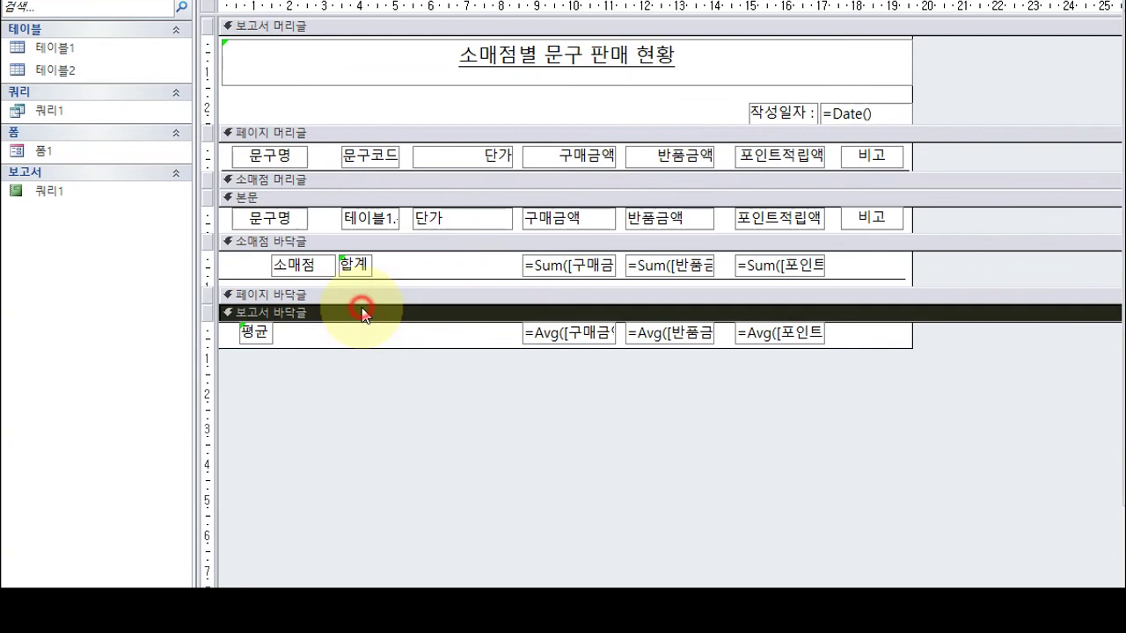
key("ctrl+v")
key("Down")
key("Down")
key("Down")
key("Down")
key("Down")
key("Down")
key("Down")
key("Down")
key("Down")
Step: Set the format of 단가, 구매금액, 반품금액, 포인트적립액 and all their Sum and Avg fields to 통화
left_click(668, 218, "shift")
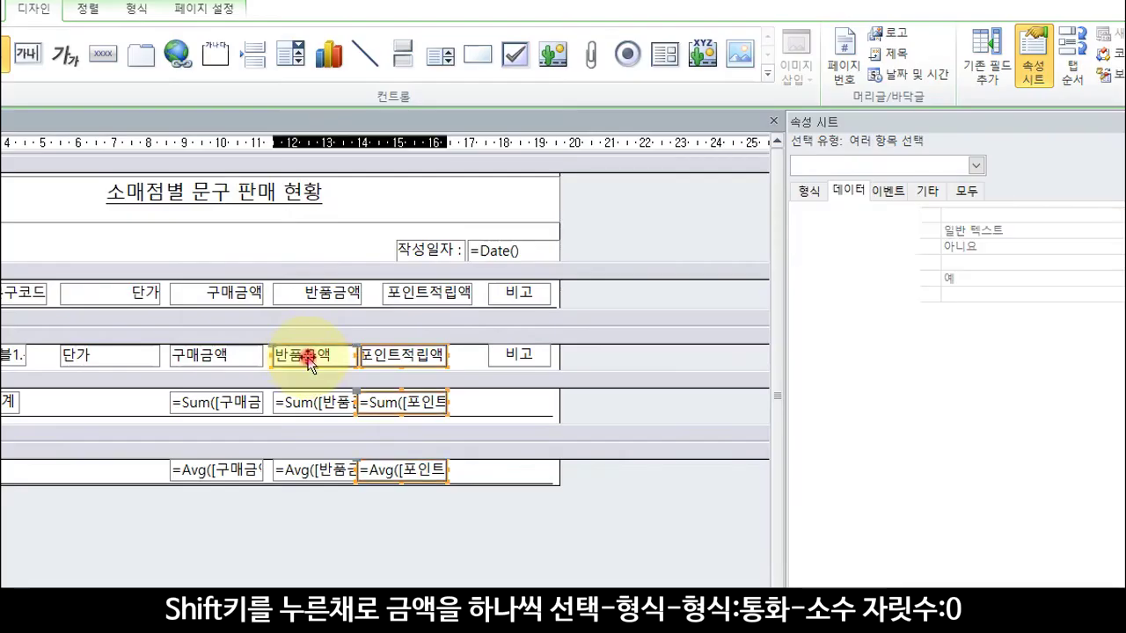
left_click(668, 265, "shift")
left_click(668, 333, "shift")
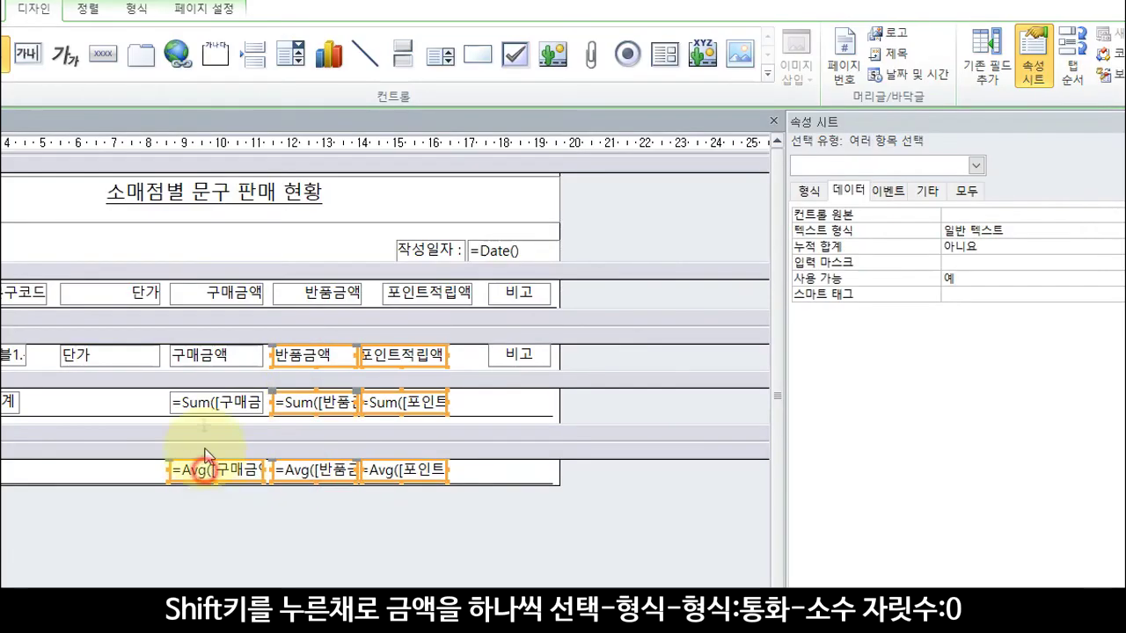
left_click(213, 400, "shift")
left_click(196, 354, "shift")
left_click(114, 357, "shift")
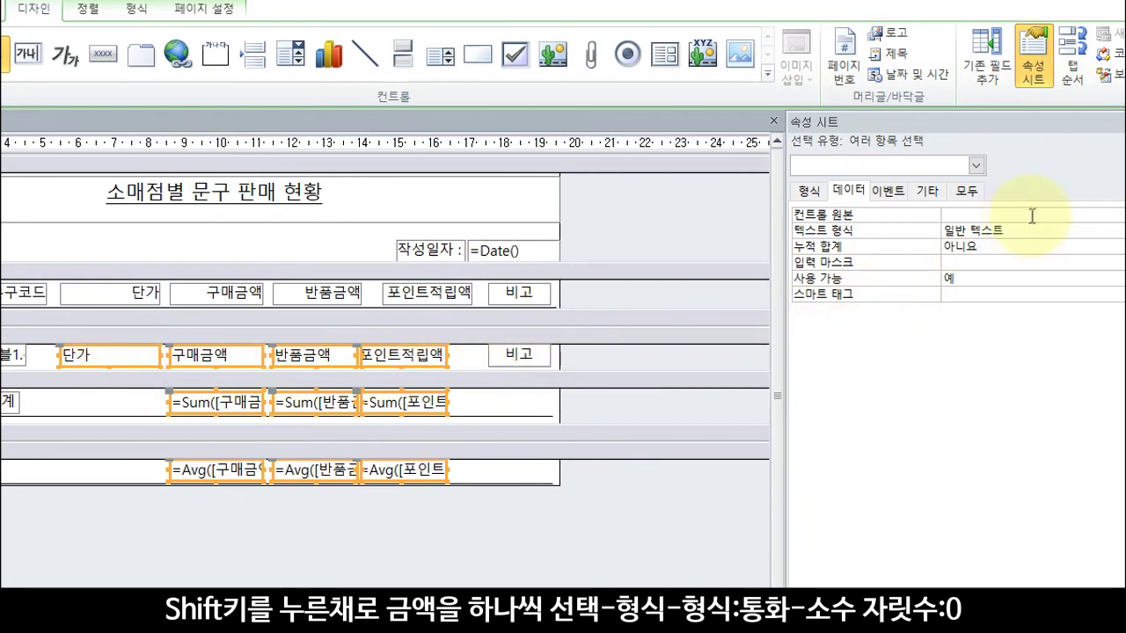
left_click(812, 192)
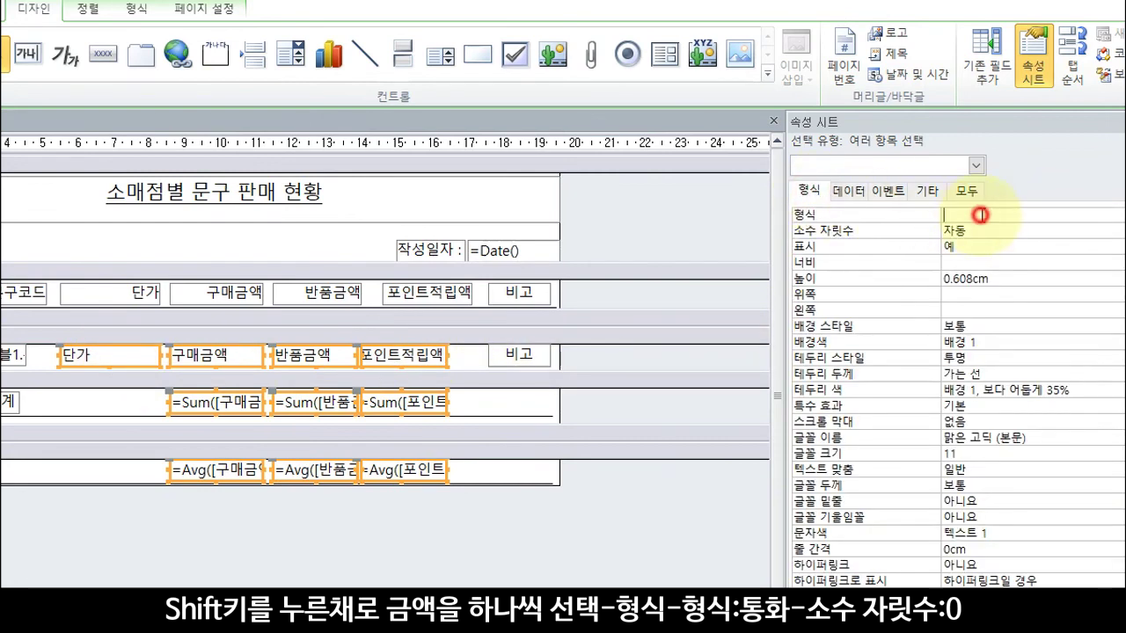
key("F4")
key("Down")
key("Down")
key("Down")
key("Down")
key("Down")
key("Down")
key("Down")
key("Down")
key("Down")
key("Down")
key("Down")
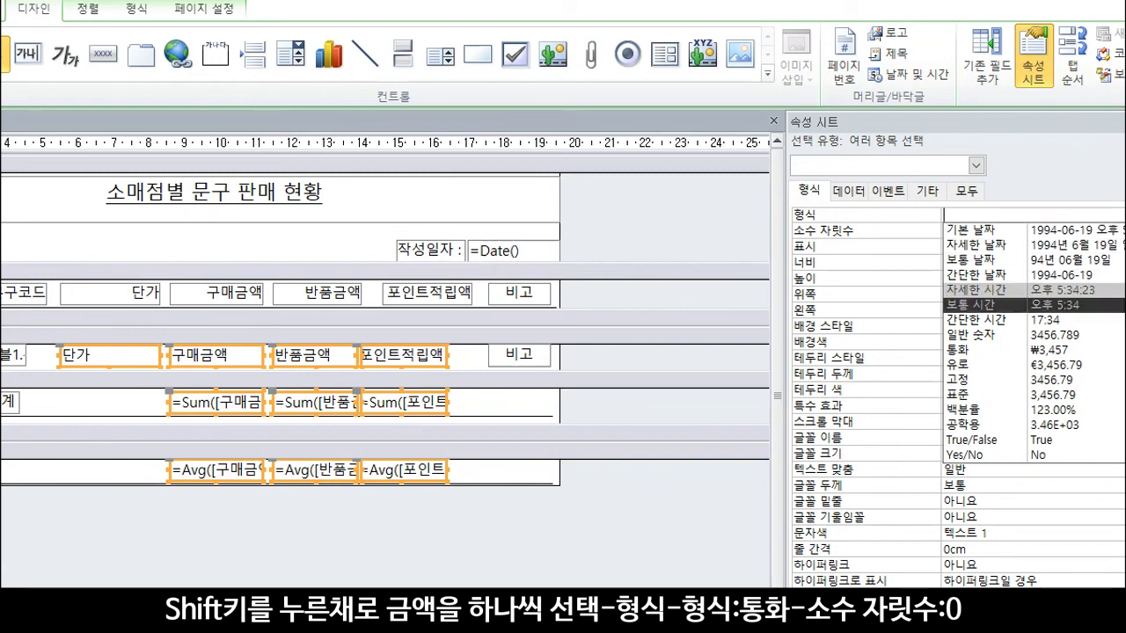
key("Up")
key("Up")
key("Return")
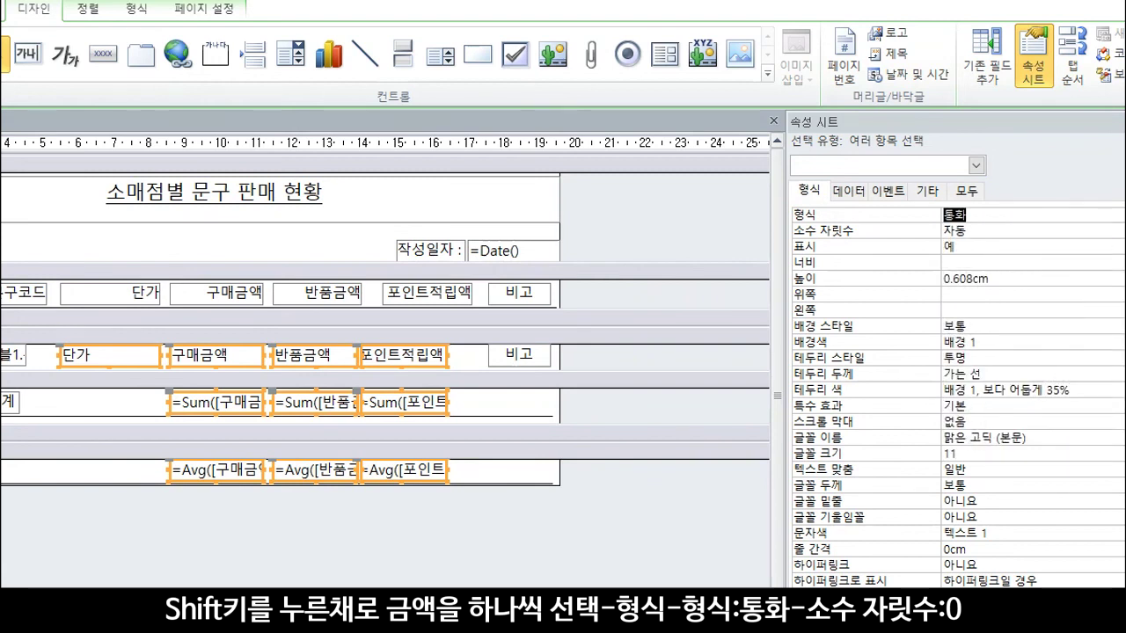
Step: Set the decimal places of the selected amount, Sum and Avg fields to 0
key("F4")
key("Down")
key("Return")
left_click(670, 326)
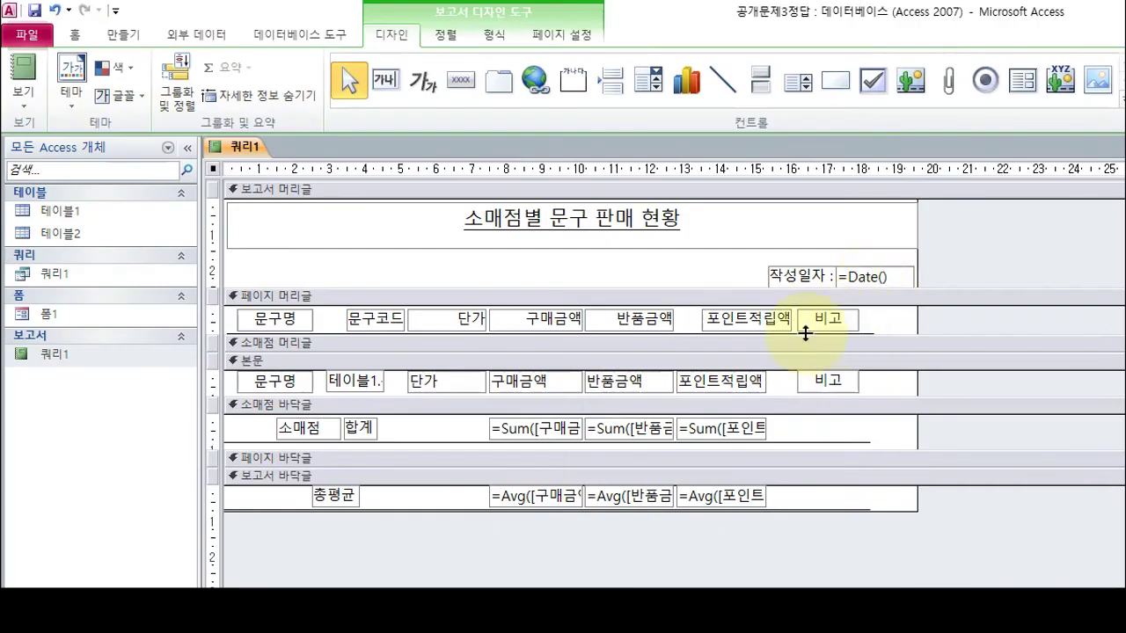
Step: Open the print preview of the 소매점별 문구 판매 현황 report
left_click(27, 39)
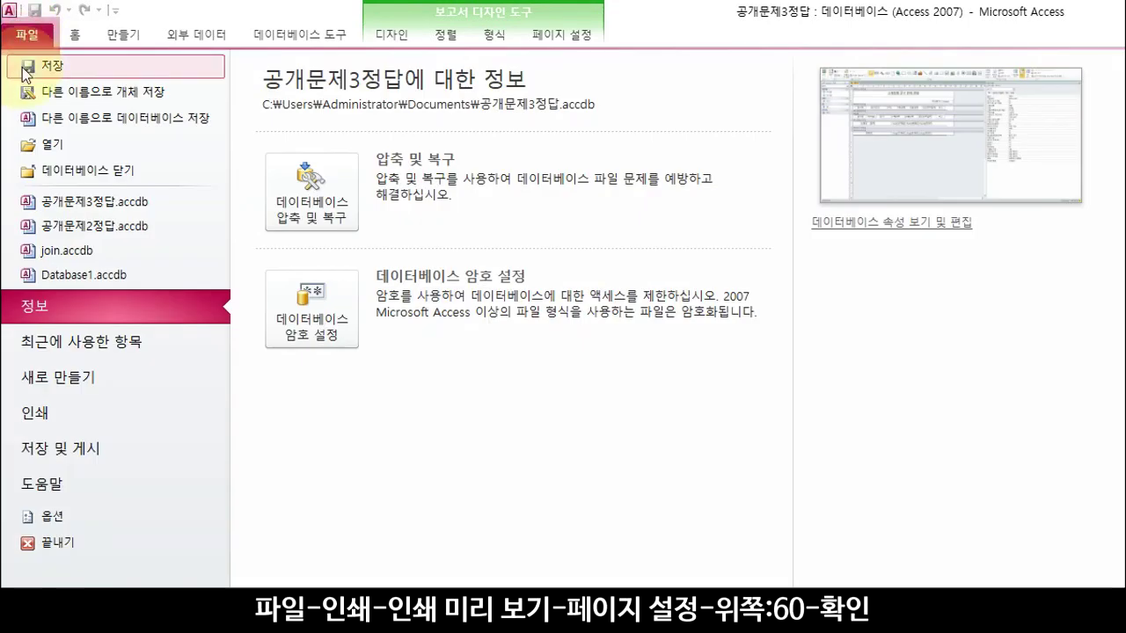
left_click(77, 424)
left_click(360, 305)
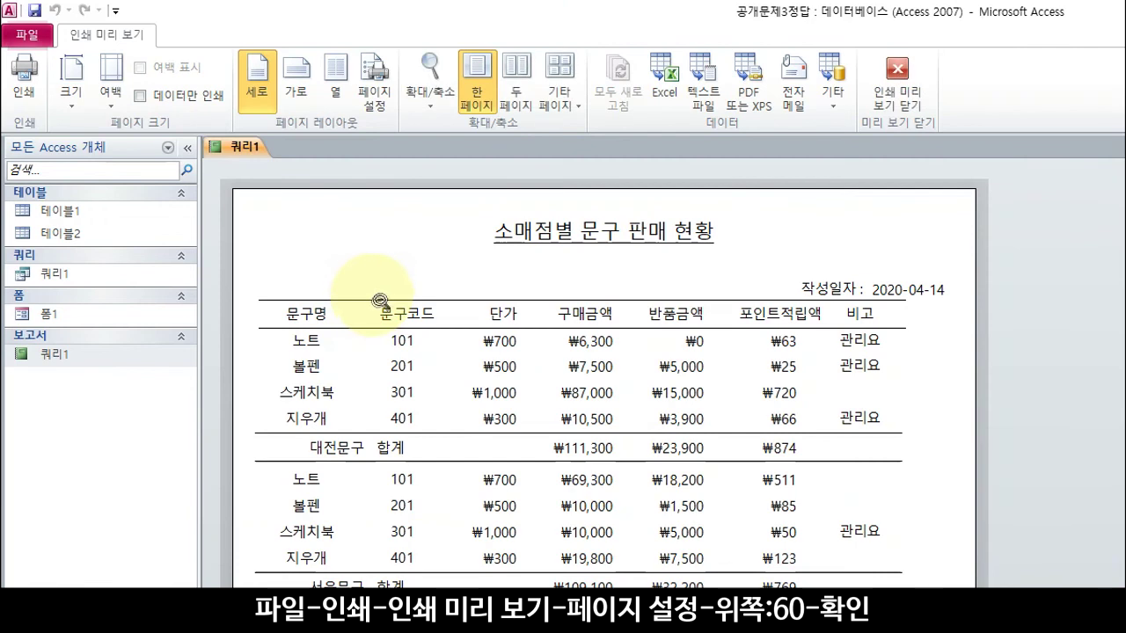
Step: Set the report's top page margin to 60 mm in the page setup
left_click(373, 89)
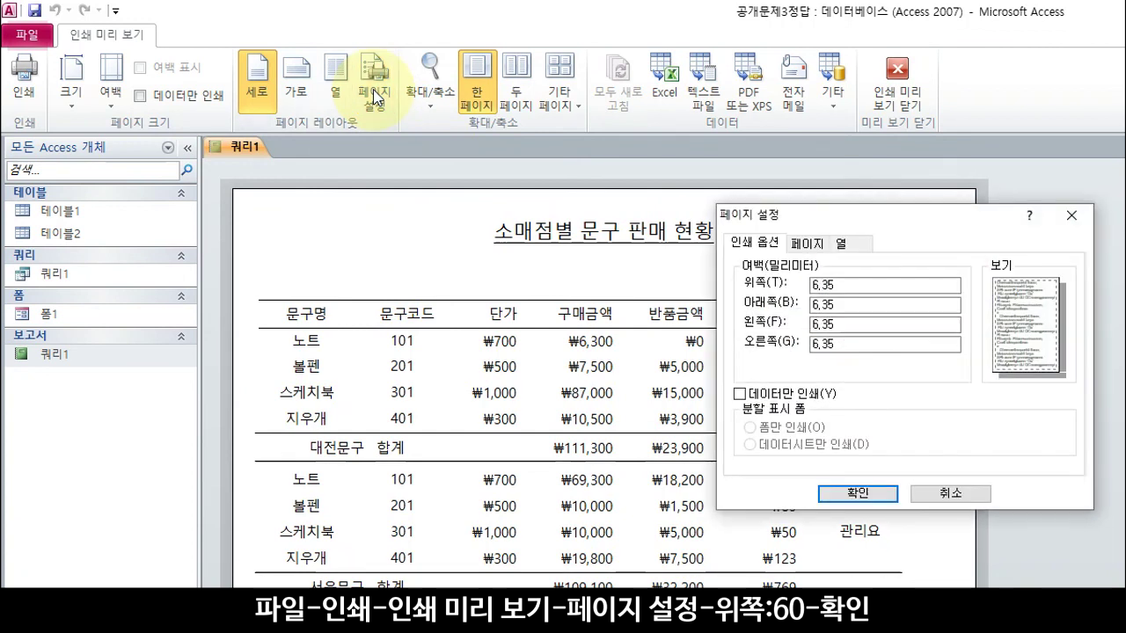
left_click_drag(862, 291, 776, 287)
type("60")
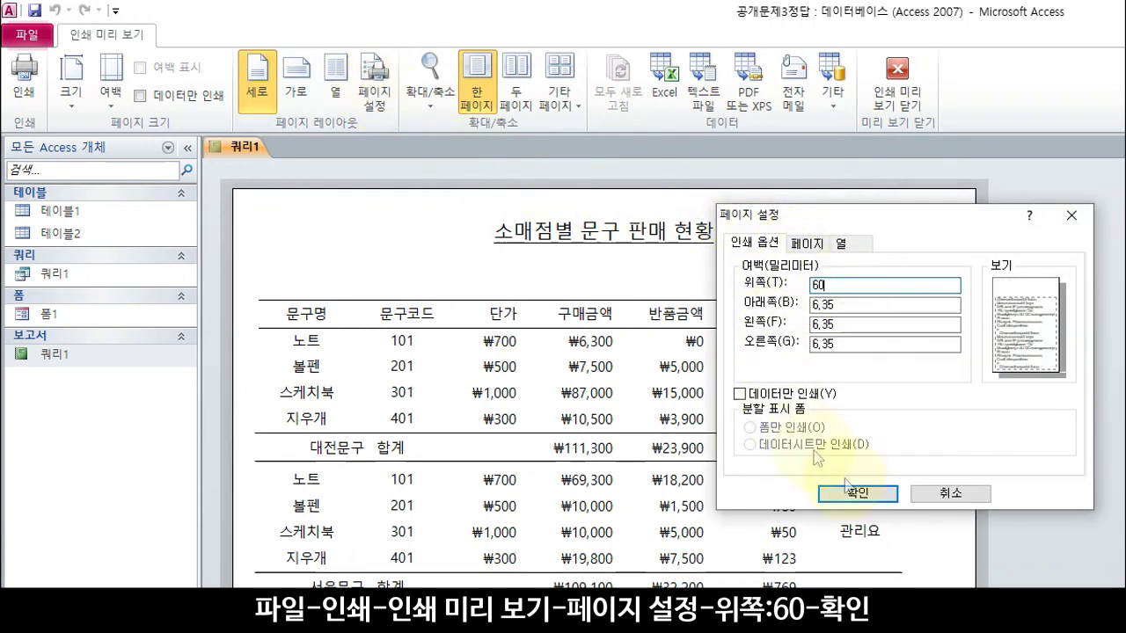
left_click(859, 494)
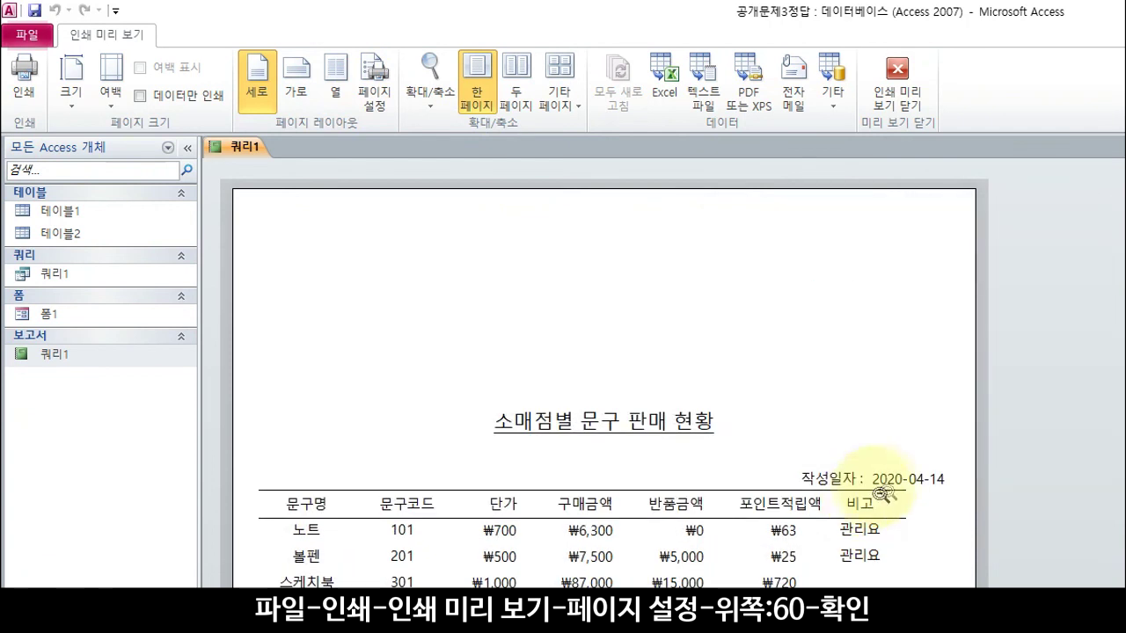
scroll(967, 406, "down", 2)
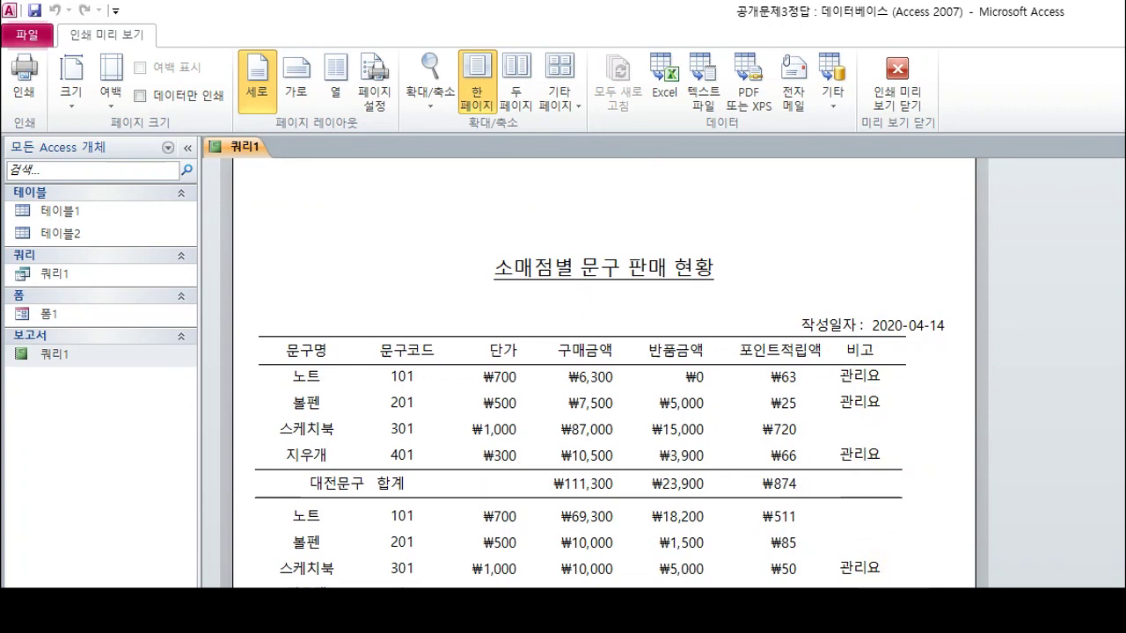
scroll(598, 369, "down", 3)
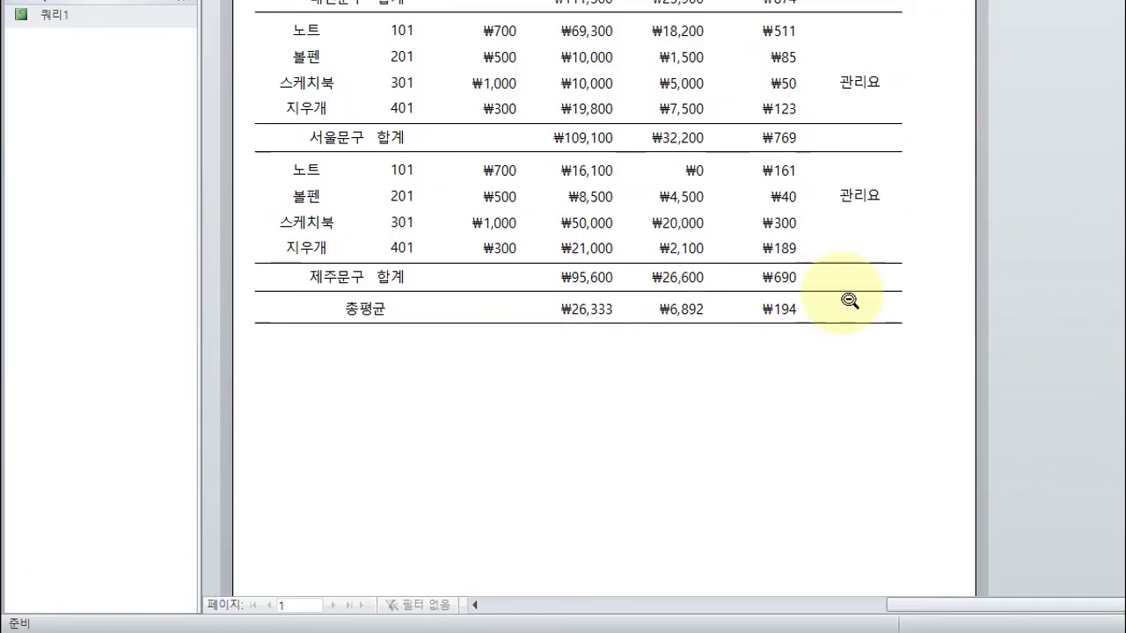